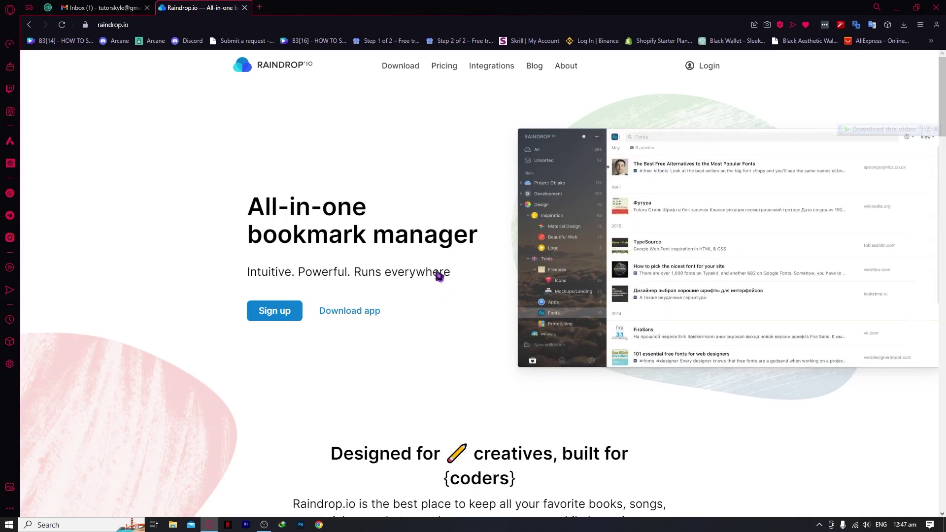
- Scroll down the homepage's upper sections and preview the Tags & filters feature in the mockup
{"action": "scroll", "coordinate": [438, 276], "scroll_direction": "down", "scroll_amount": 1}
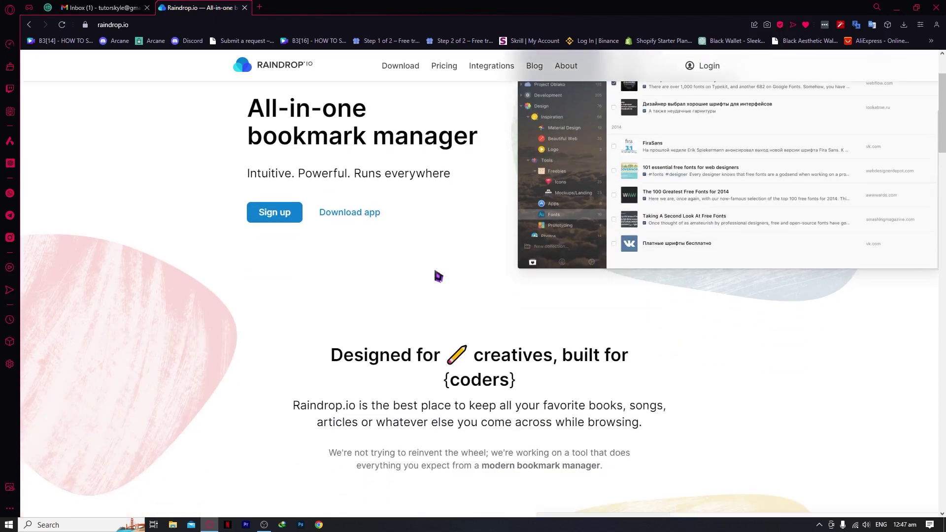
{"action": "scroll", "coordinate": [442, 279], "scroll_direction": "up", "scroll_amount": 1}
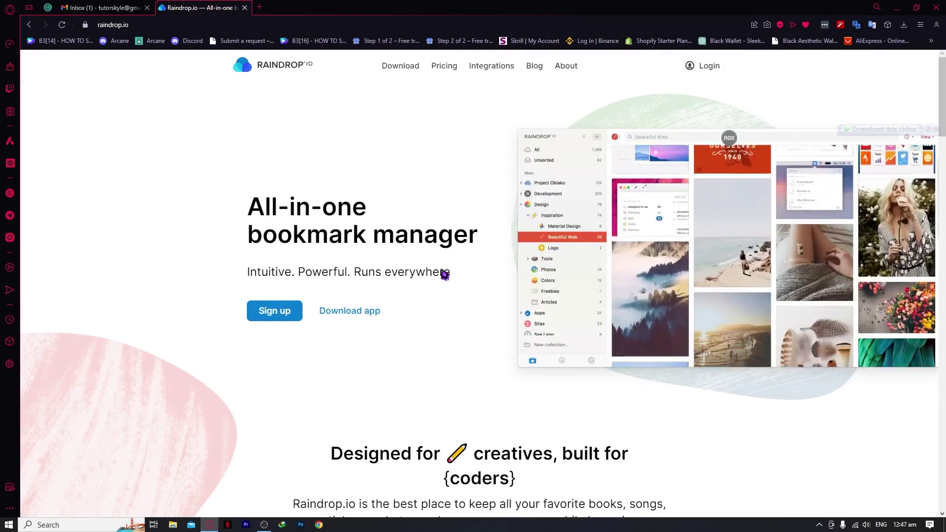
{"action": "scroll", "coordinate": [444, 274], "scroll_direction": "down", "scroll_amount": 2}
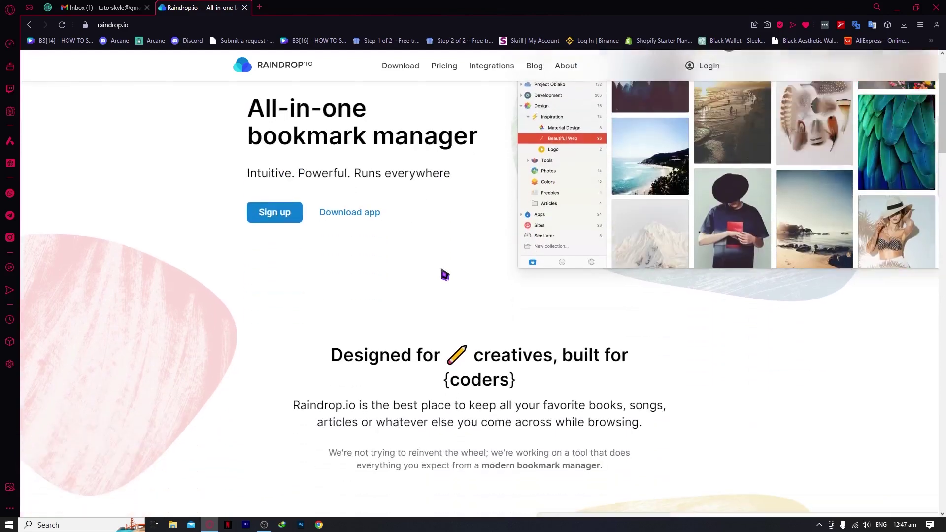
{"action": "scroll", "coordinate": [444, 272], "scroll_direction": "up", "scroll_amount": 2}
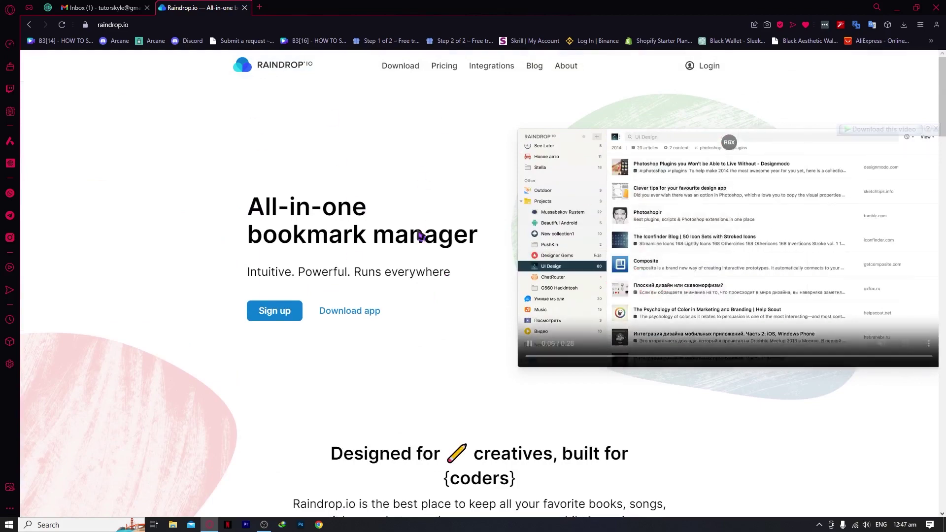
{"action": "scroll", "coordinate": [364, 262], "scroll_direction": "down", "scroll_amount": 1}
{"action": "scroll", "coordinate": [349, 276], "scroll_direction": "up", "scroll_amount": 1}
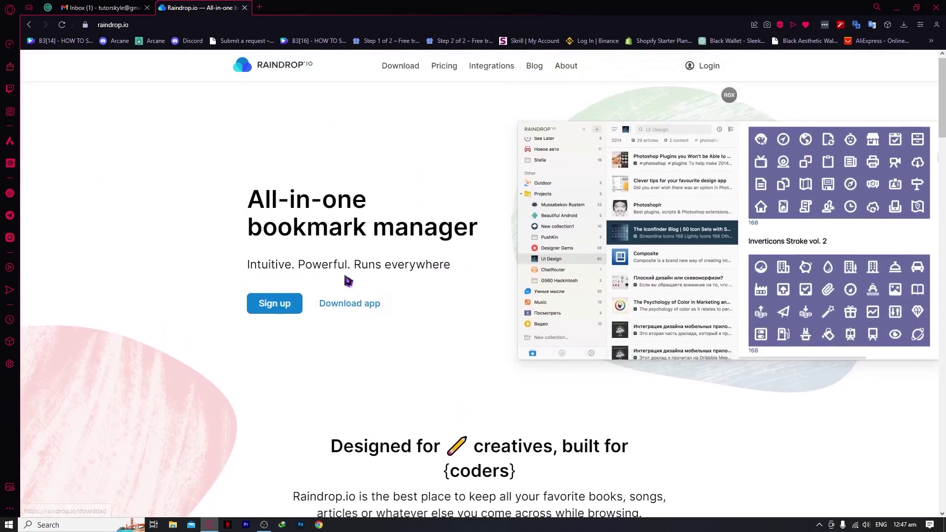
{"action": "scroll", "coordinate": [394, 261], "scroll_direction": "down", "scroll_amount": 2}
{"action": "scroll", "coordinate": [411, 259], "scroll_direction": "up", "scroll_amount": 2}
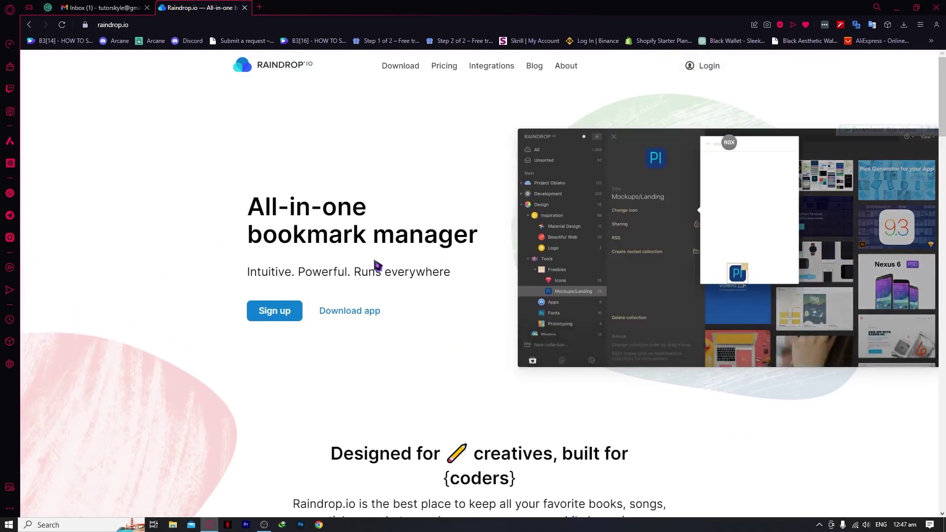
{"action": "scroll", "coordinate": [416, 262], "scroll_direction": "down", "scroll_amount": 2}
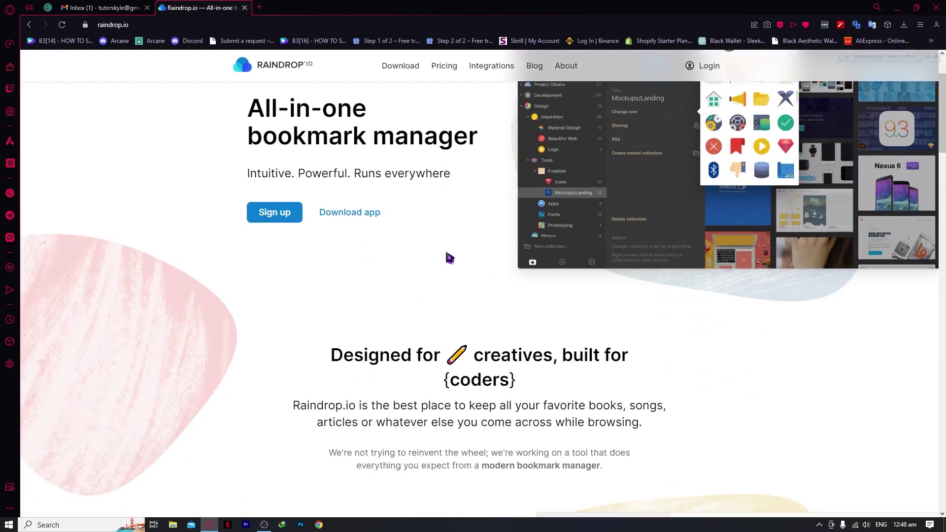
{"action": "scroll", "coordinate": [469, 257], "scroll_direction": "down", "scroll_amount": 4}
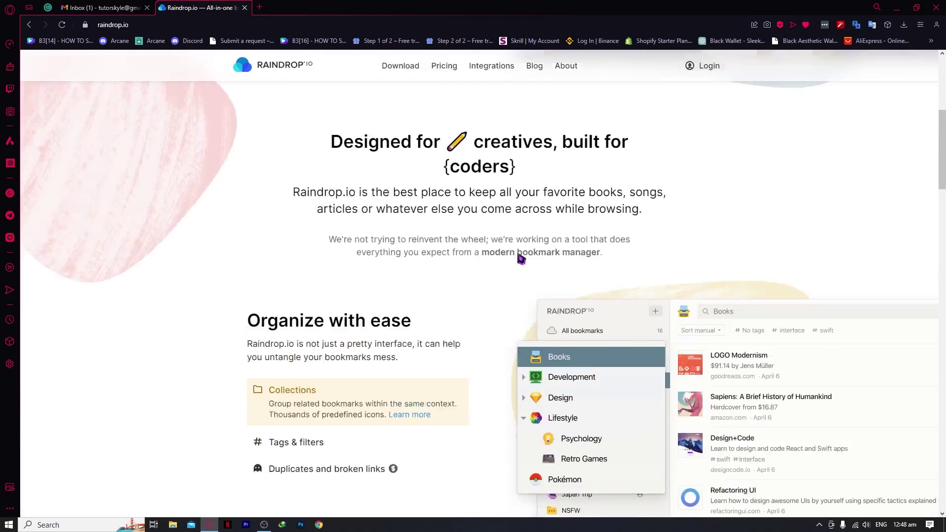
{"action": "scroll", "coordinate": [523, 232], "scroll_direction": "down", "scroll_amount": 7}
{"action": "scroll", "coordinate": [498, 242], "scroll_direction": "up", "scroll_amount": 8}
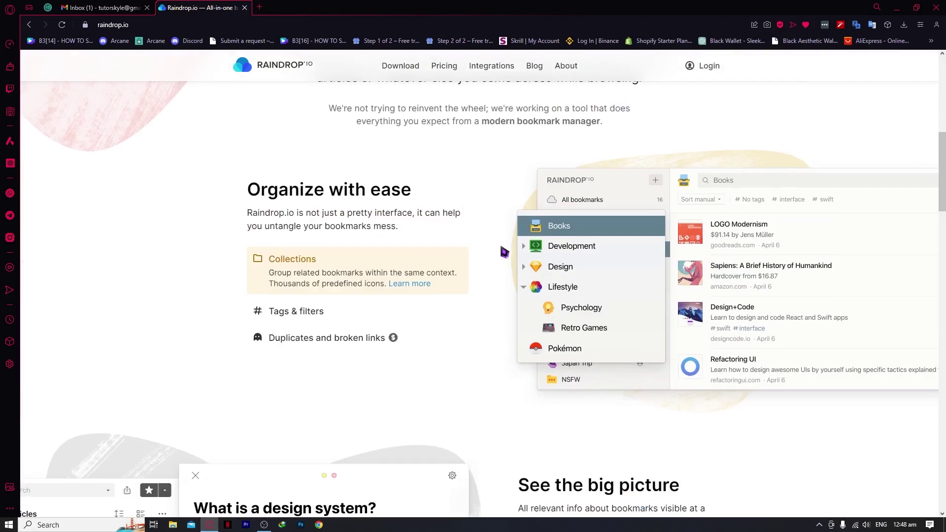
{"action": "scroll", "coordinate": [471, 247], "scroll_direction": "up", "scroll_amount": 2}
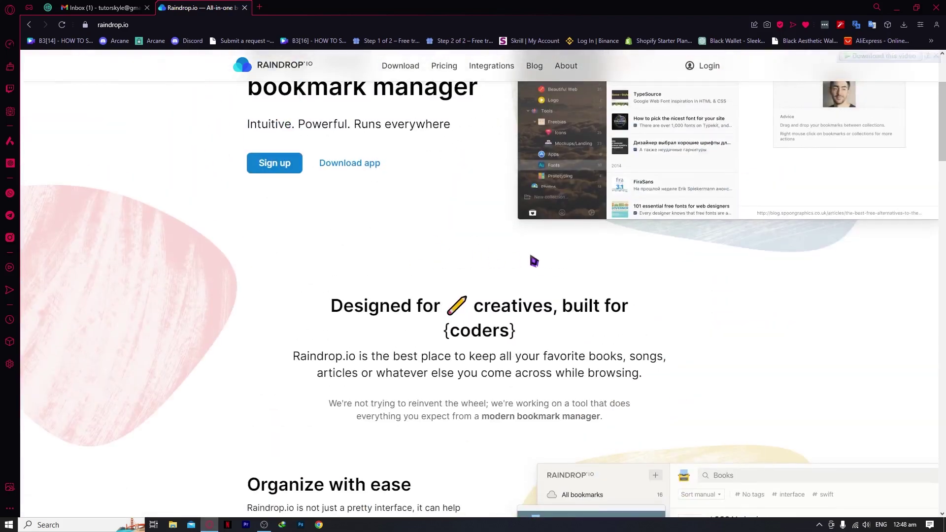
{"action": "scroll", "coordinate": [534, 261], "scroll_direction": "down", "scroll_amount": 5}
{"action": "scroll", "coordinate": [535, 275], "scroll_direction": "up", "scroll_amount": 2}
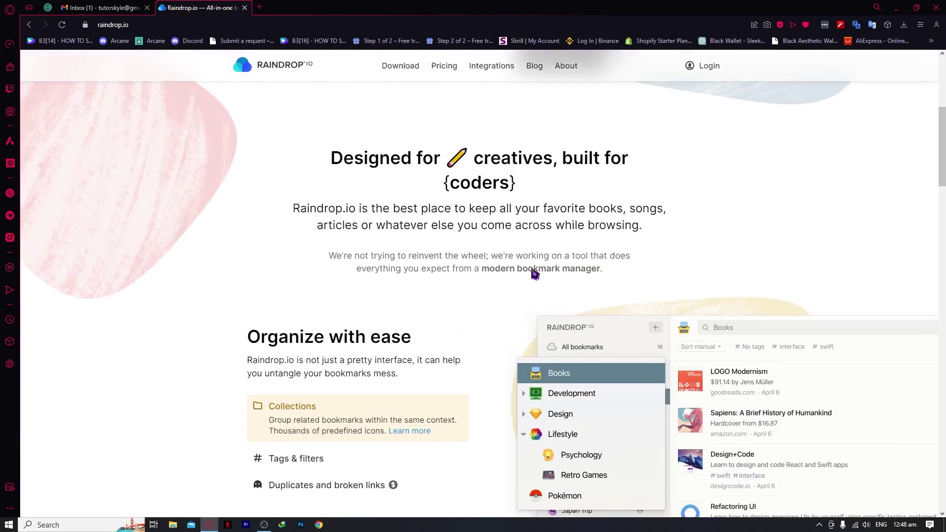
{"action": "scroll", "coordinate": [473, 272], "scroll_direction": "up", "scroll_amount": 1}
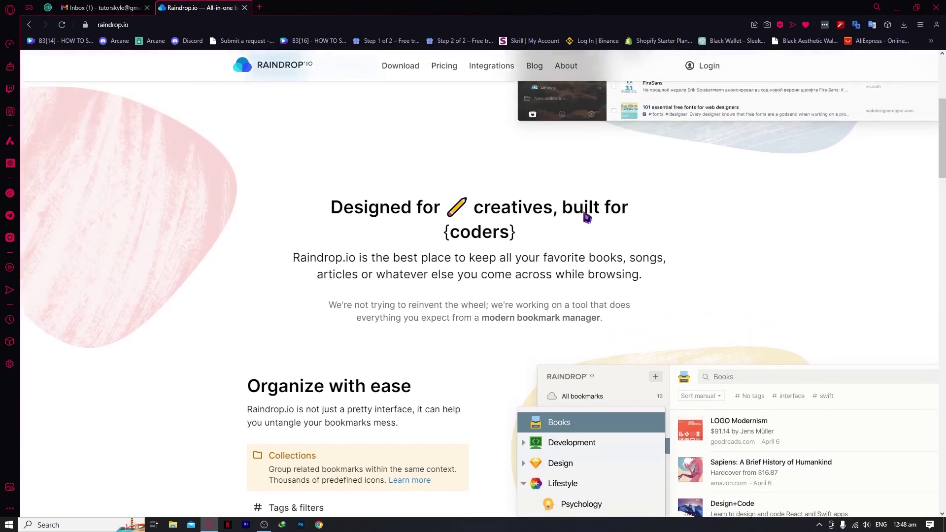
{"action": "scroll", "coordinate": [437, 230], "scroll_direction": "down", "scroll_amount": 1}
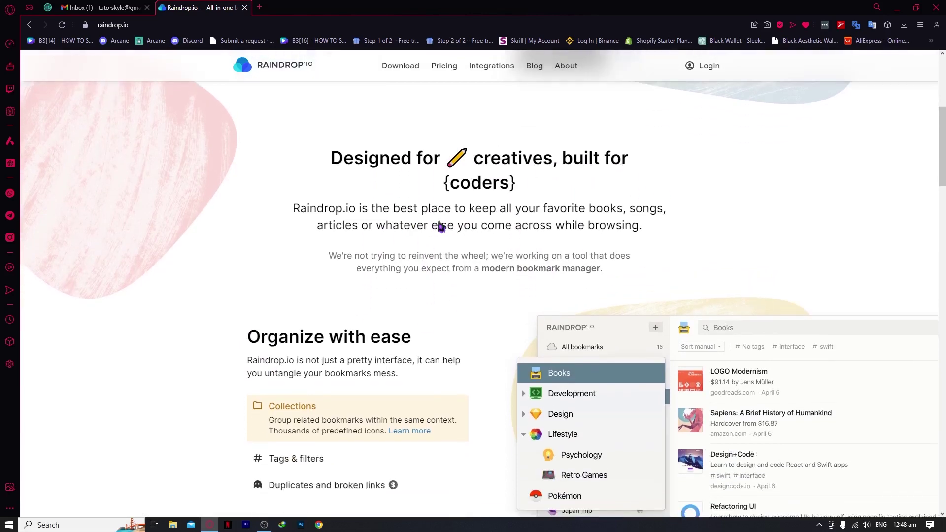
{"action": "scroll", "coordinate": [437, 230], "scroll_direction": "down", "scroll_amount": 1}
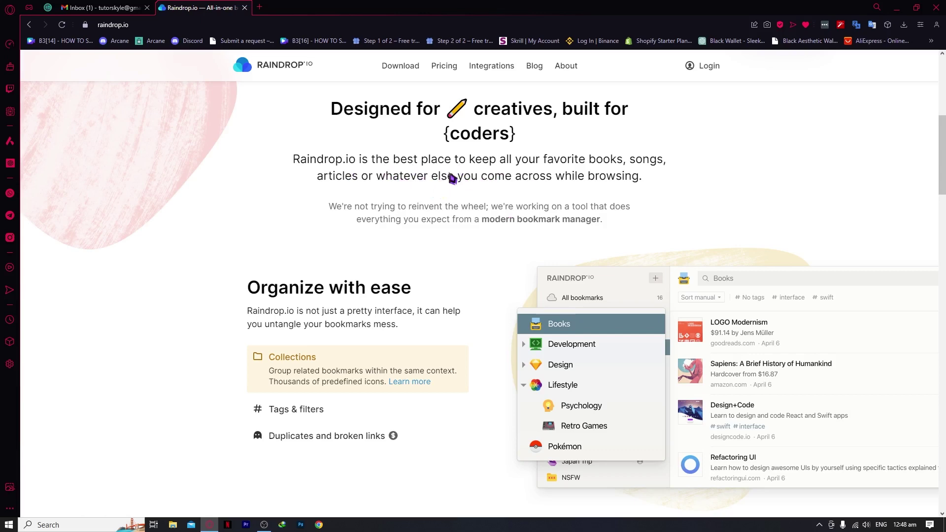
{"action": "scroll", "coordinate": [452, 178], "scroll_direction": "up", "scroll_amount": 1}
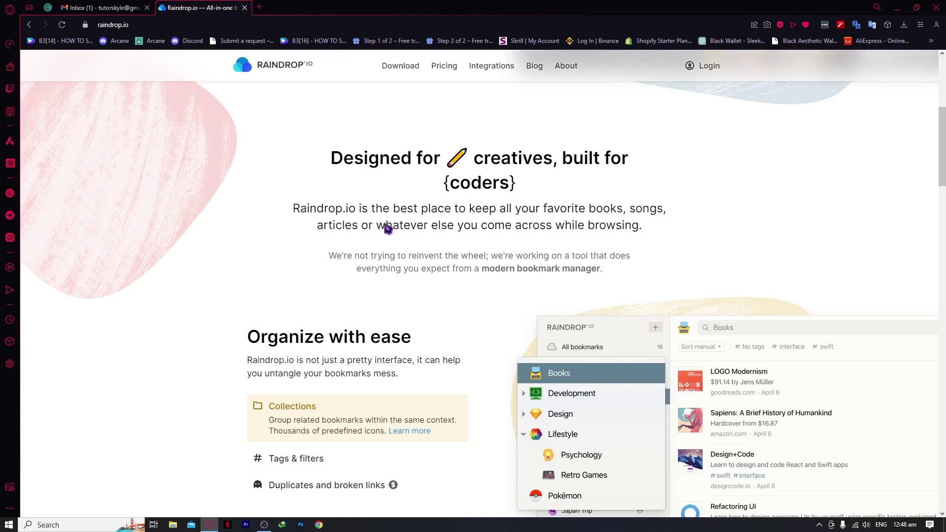
{"action": "scroll", "coordinate": [428, 241], "scroll_direction": "down", "scroll_amount": 1}
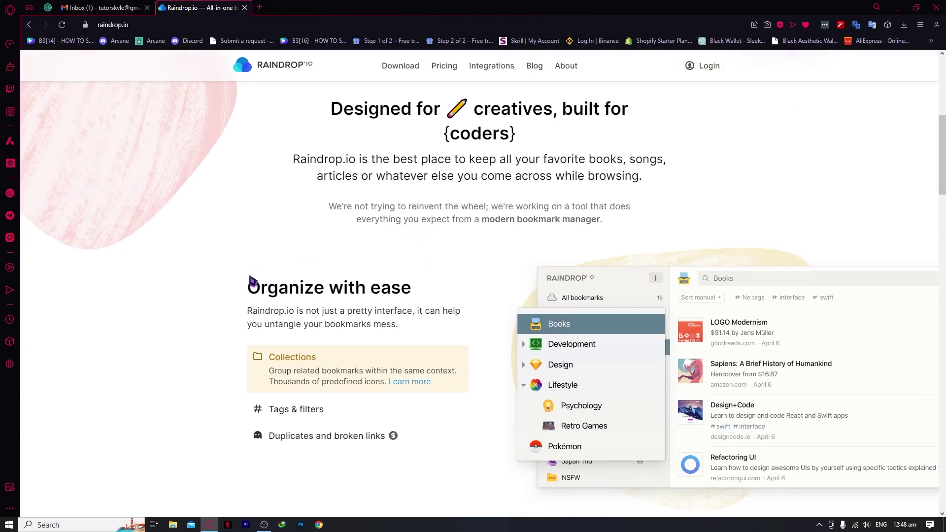
{"action": "scroll", "coordinate": [266, 298], "scroll_direction": "down", "scroll_amount": 2}
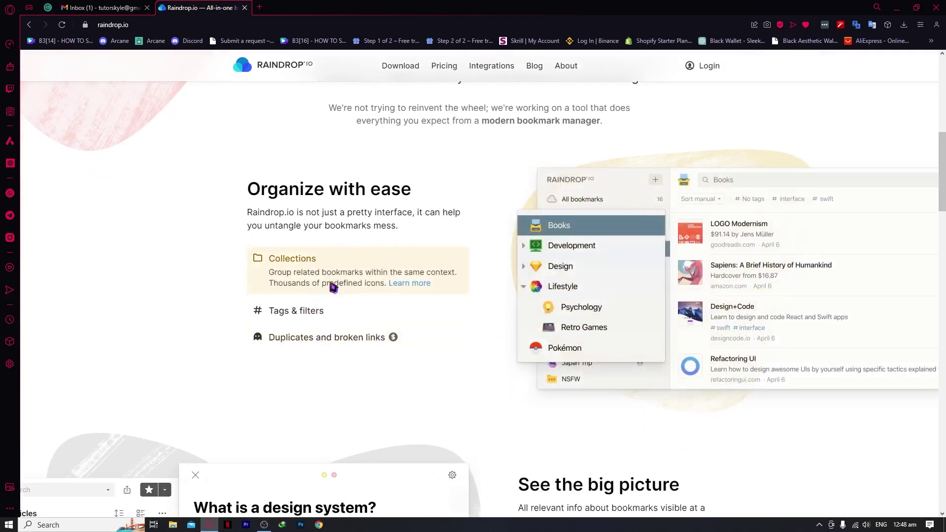
{"action": "scroll", "coordinate": [334, 288], "scroll_direction": "down", "scroll_amount": 1}
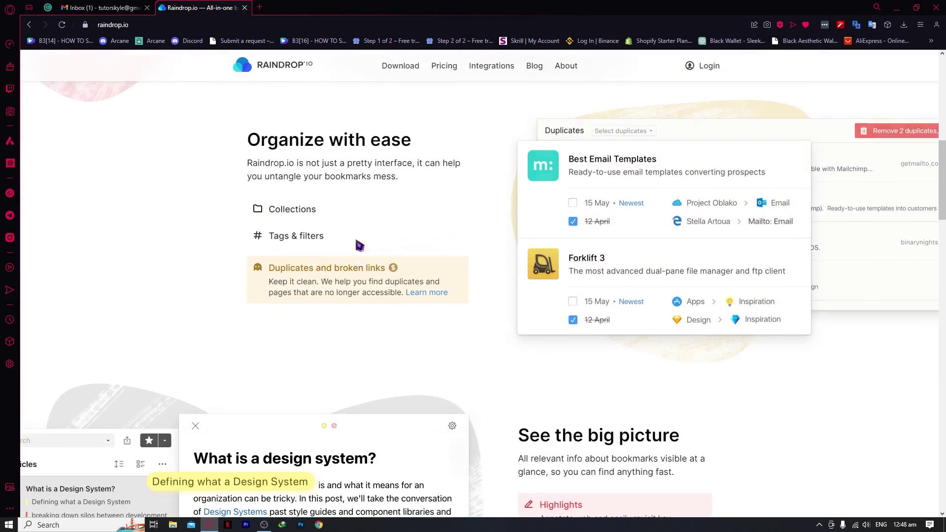
{"action": "left_click", "coordinate": [350, 243]}
- Continue down the page and briefly highlight the 'No limits. Starting from $0' heading
{"action": "scroll", "coordinate": [335, 246], "scroll_direction": "down", "scroll_amount": 5}
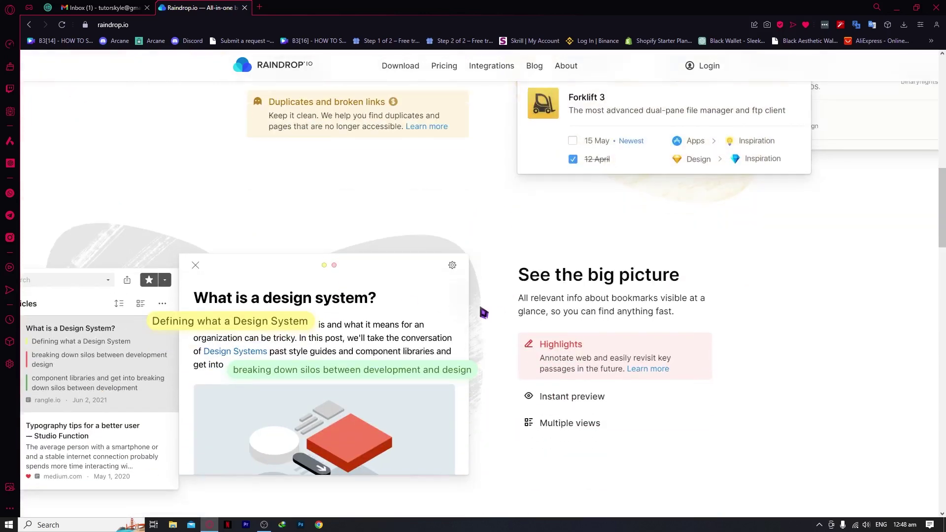
{"action": "scroll", "coordinate": [425, 293], "scroll_direction": "down", "scroll_amount": 2}
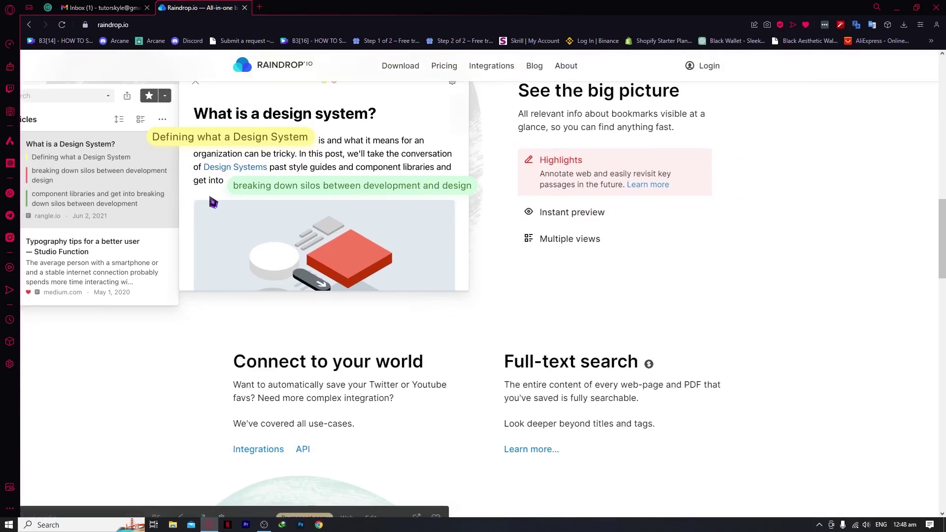
{"action": "scroll", "coordinate": [235, 223], "scroll_direction": "up", "scroll_amount": 2}
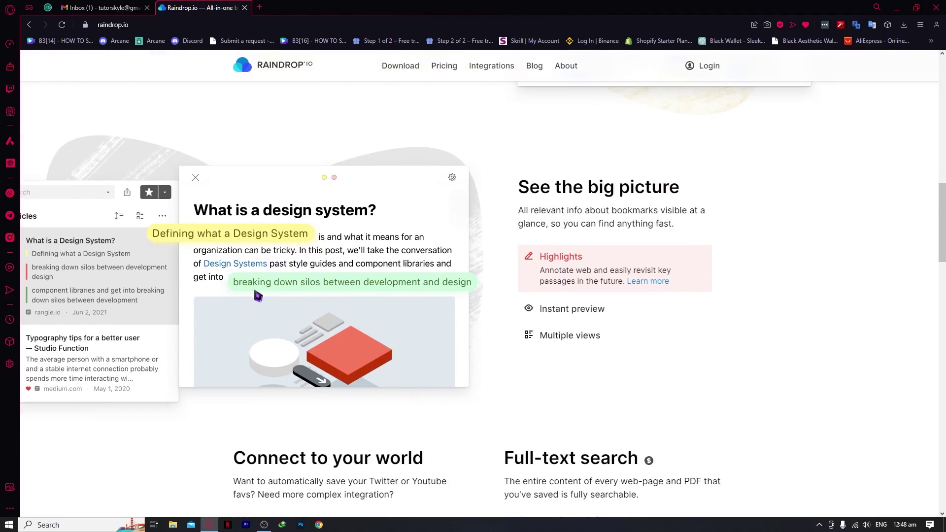
{"action": "scroll", "coordinate": [272, 295], "scroll_direction": "down", "scroll_amount": 1}
{"action": "scroll", "coordinate": [301, 291], "scroll_direction": "up", "scroll_amount": 2}
{"action": "scroll", "coordinate": [310, 304], "scroll_direction": "down", "scroll_amount": 1}
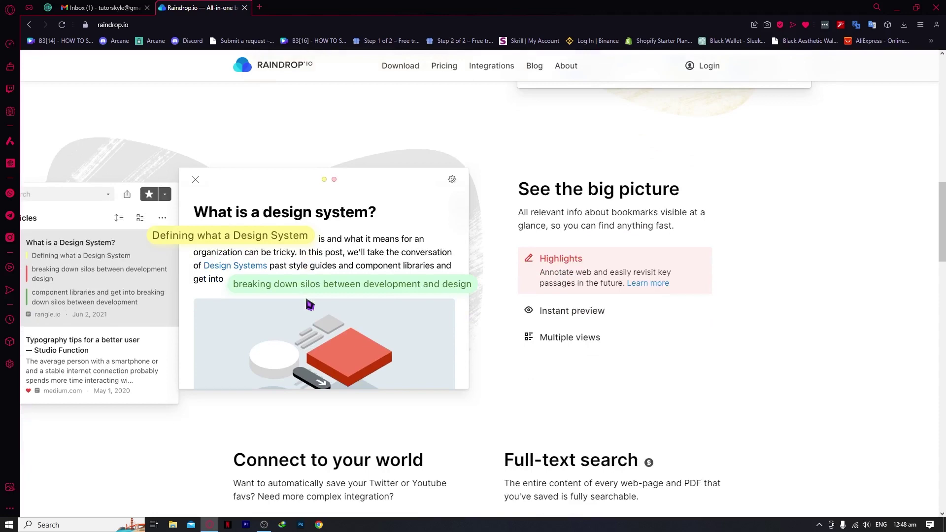
{"action": "scroll", "coordinate": [309, 304], "scroll_direction": "down", "scroll_amount": 6}
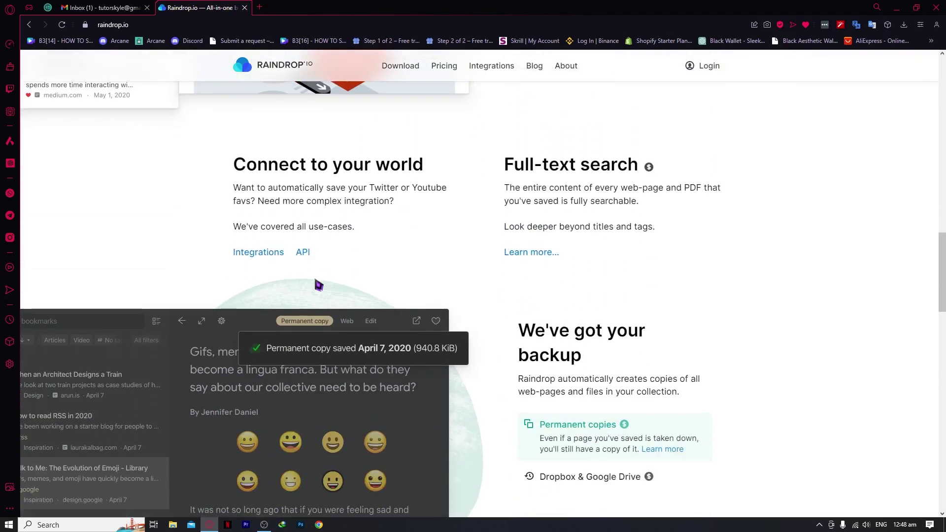
{"action": "scroll", "coordinate": [535, 277], "scroll_direction": "down", "scroll_amount": 2}
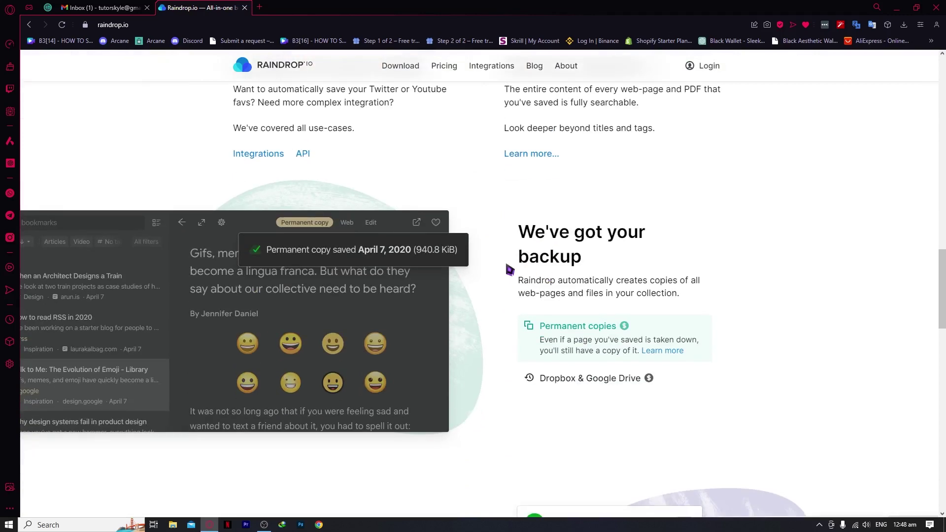
{"action": "scroll", "coordinate": [525, 273], "scroll_direction": "up", "scroll_amount": 2}
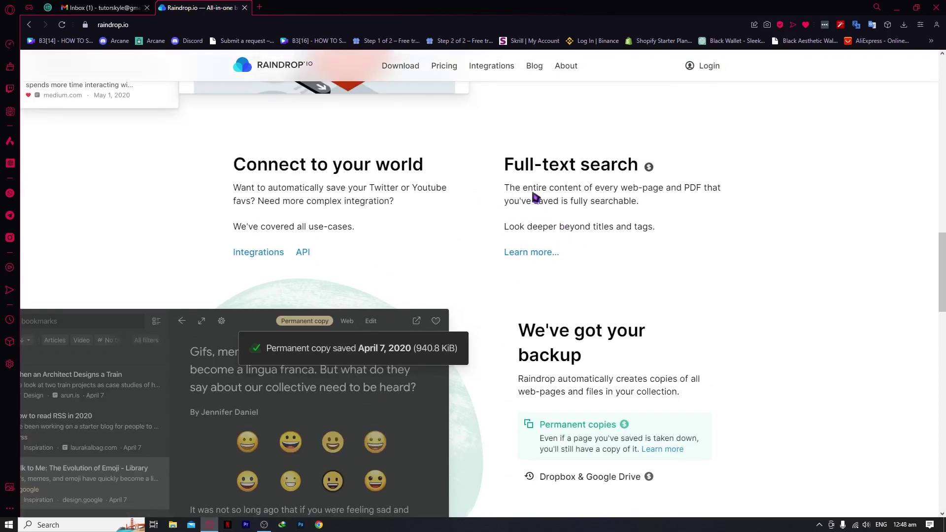
{"action": "scroll", "coordinate": [610, 195], "scroll_direction": "down", "scroll_amount": 2}
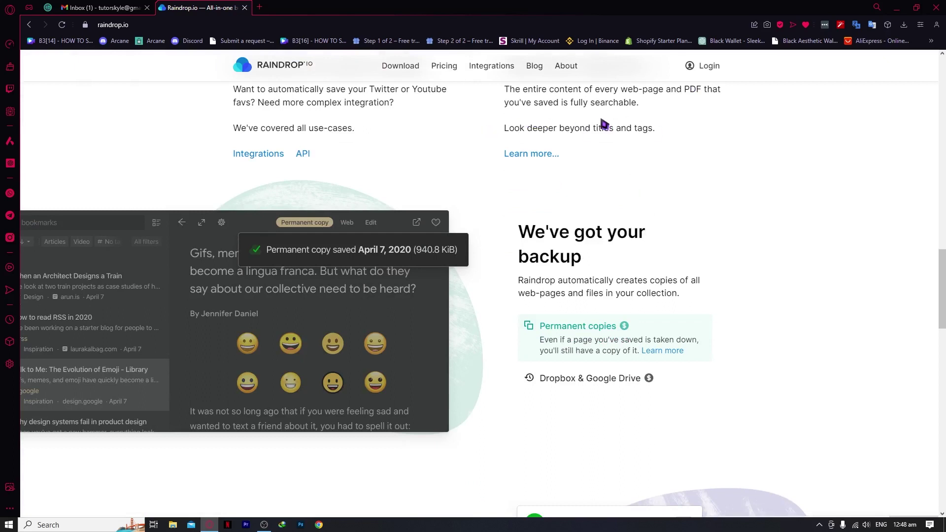
{"action": "scroll", "coordinate": [564, 153], "scroll_direction": "up", "scroll_amount": 1}
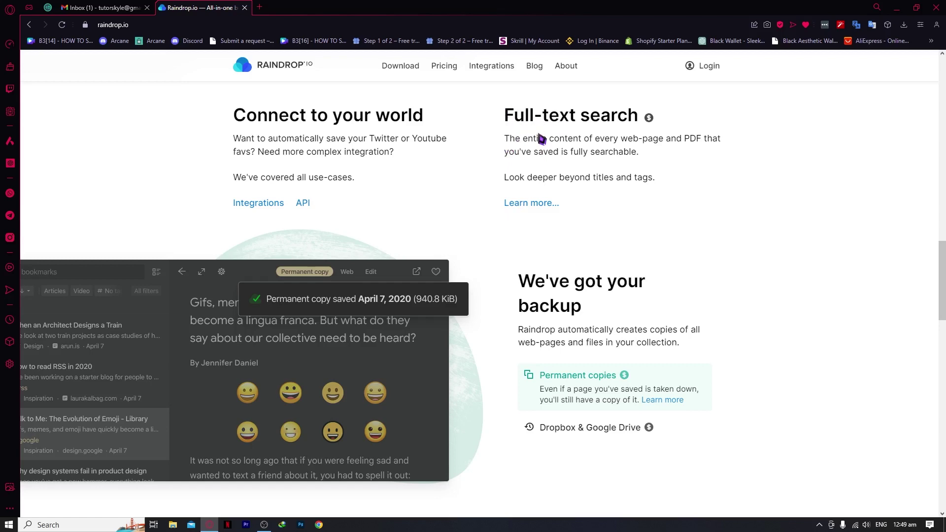
{"action": "scroll", "coordinate": [533, 183], "scroll_direction": "down", "scroll_amount": 6}
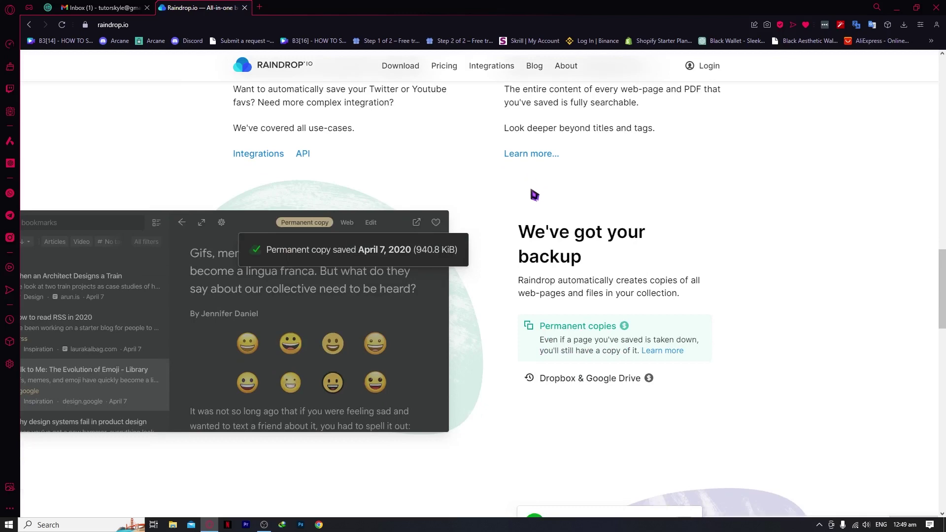
{"action": "scroll", "coordinate": [582, 225], "scroll_direction": "up", "scroll_amount": 2}
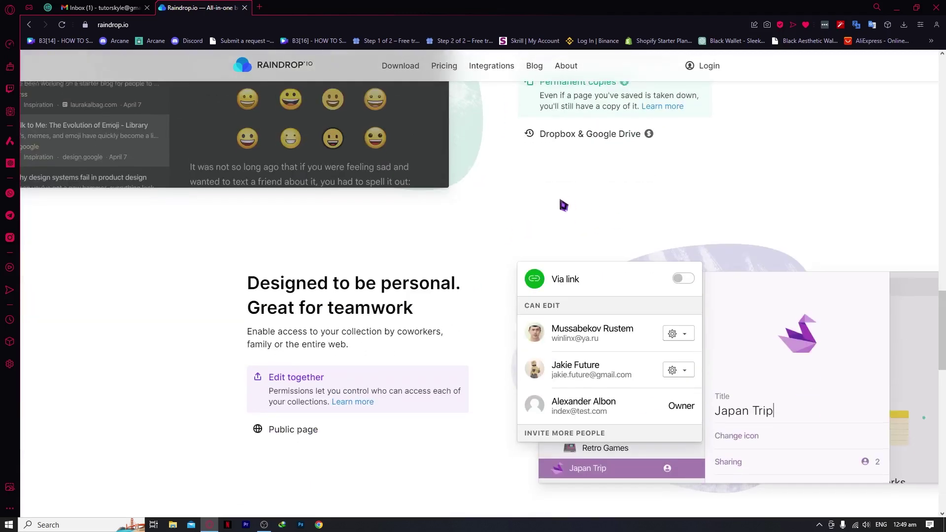
{"action": "scroll", "coordinate": [542, 198], "scroll_direction": "down", "scroll_amount": 3}
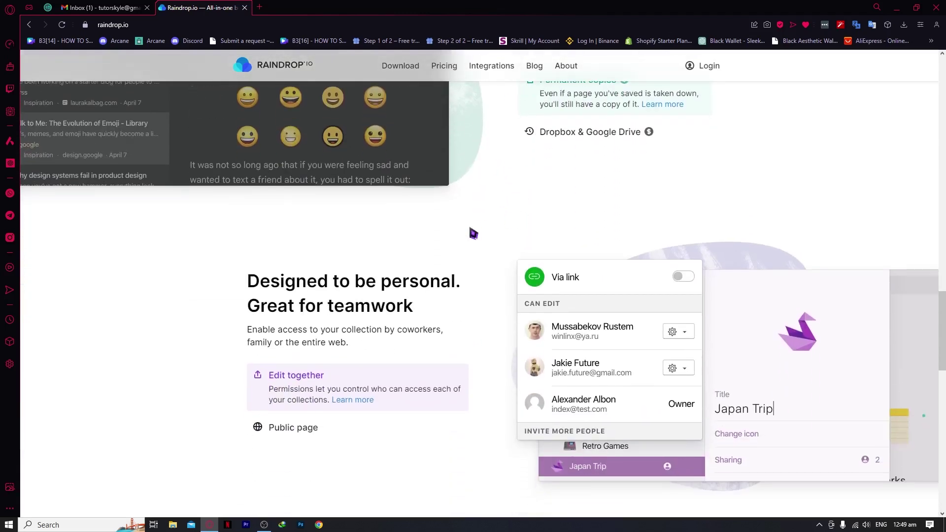
{"action": "scroll", "coordinate": [414, 244], "scroll_direction": "down", "scroll_amount": 4}
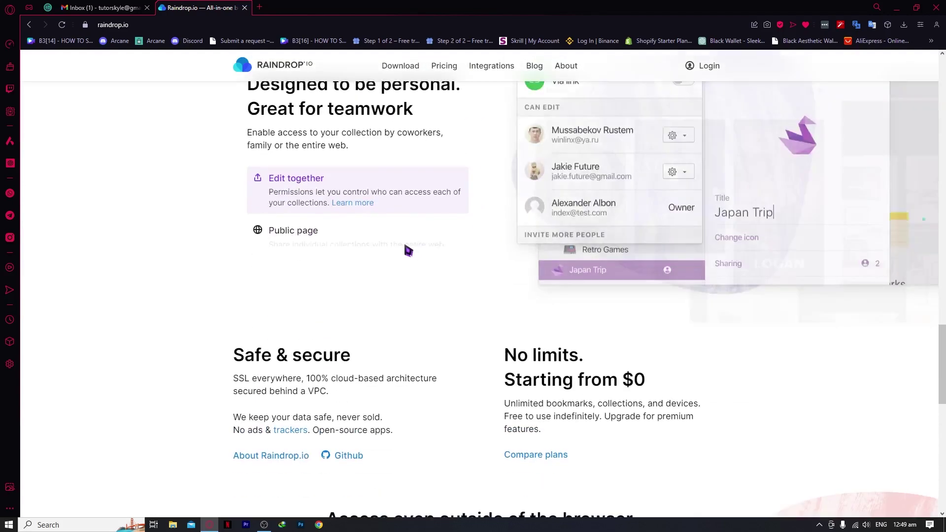
{"action": "scroll", "coordinate": [374, 207], "scroll_direction": "up", "scroll_amount": 2}
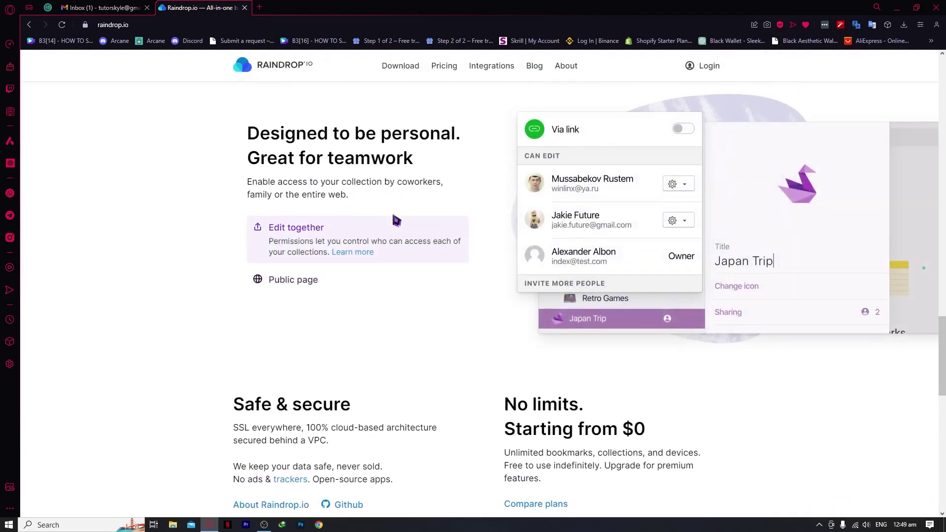
{"action": "scroll", "coordinate": [397, 220], "scroll_direction": "down", "scroll_amount": 3}
{"action": "scroll", "coordinate": [393, 238], "scroll_direction": "up", "scroll_amount": 3}
{"action": "scroll", "coordinate": [345, 237], "scroll_direction": "down", "scroll_amount": 2}
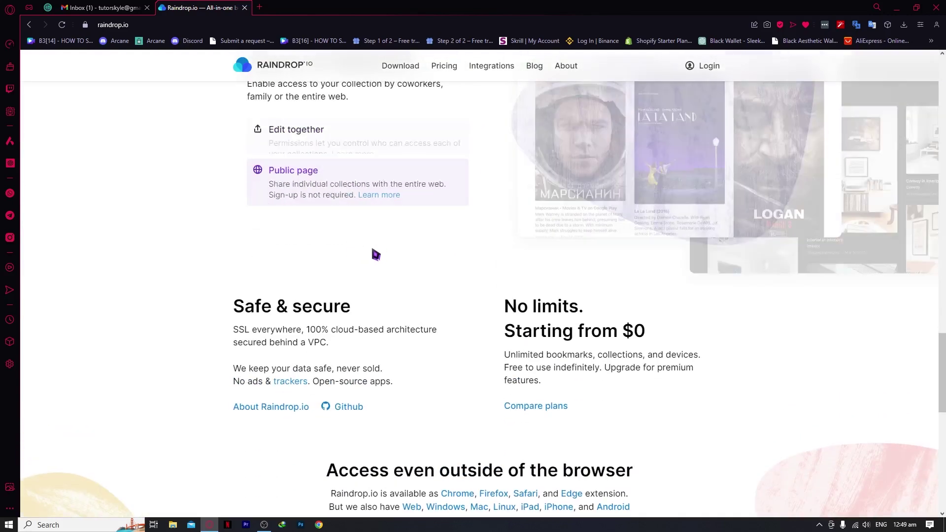
{"action": "scroll", "coordinate": [546, 254], "scroll_direction": "down", "scroll_amount": 2}
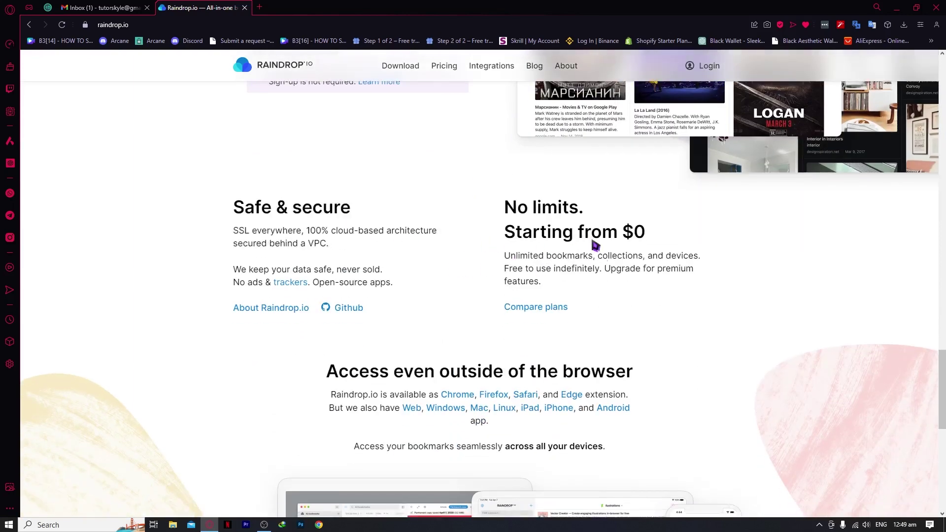
{"action": "left_click_drag", "start_coordinate": [501, 210], "coordinate": [646, 238]}
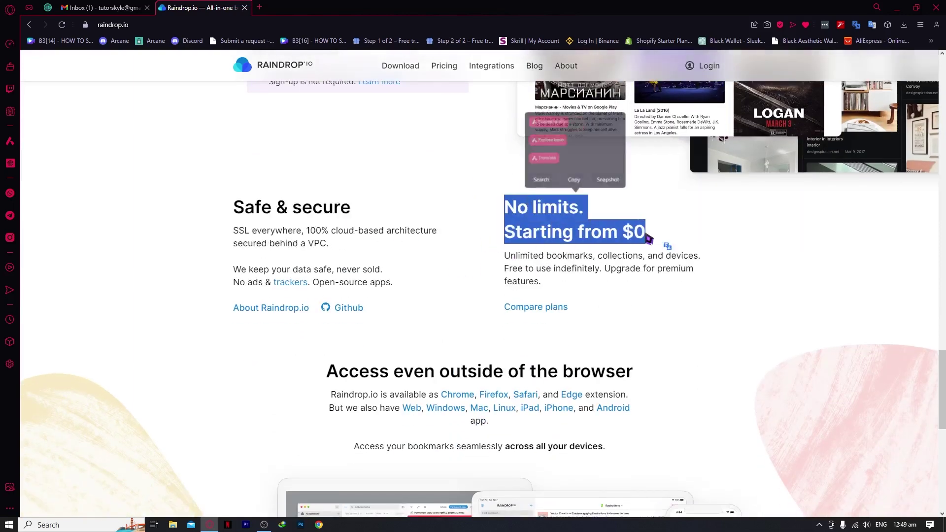
{"action": "left_click", "coordinate": [681, 235]}
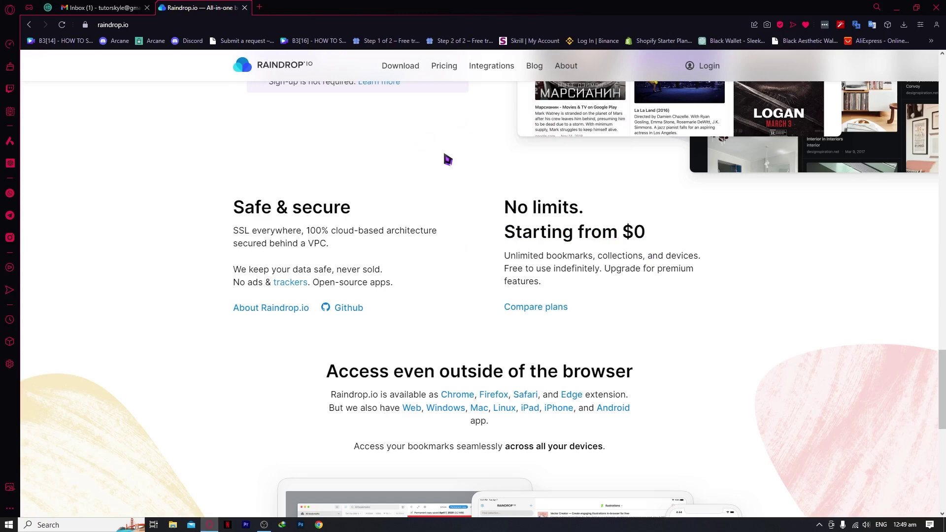
- Scroll on past 'Access even outside of the browser' to the 'But wait, there's more' list and footer
{"action": "scroll", "coordinate": [448, 160], "scroll_direction": "down", "scroll_amount": 3}
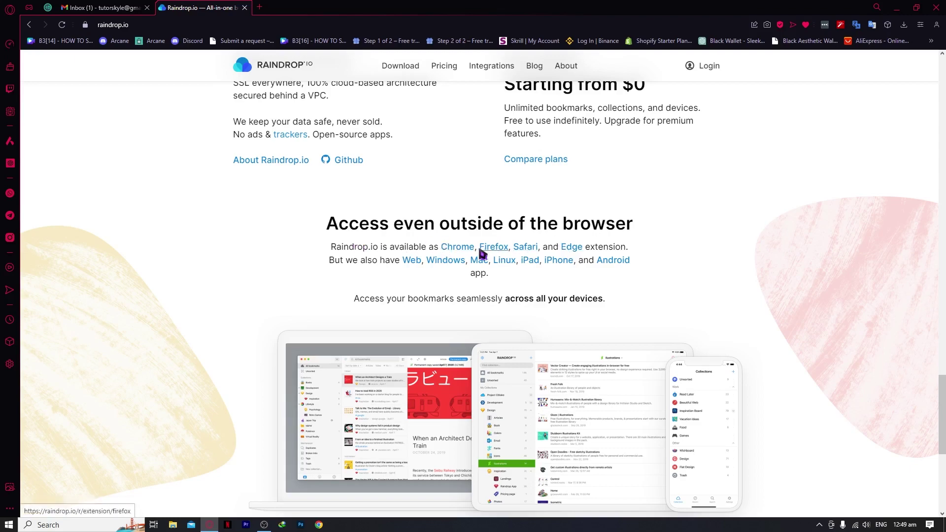
{"action": "scroll", "coordinate": [384, 261], "scroll_direction": "down", "scroll_amount": 6}
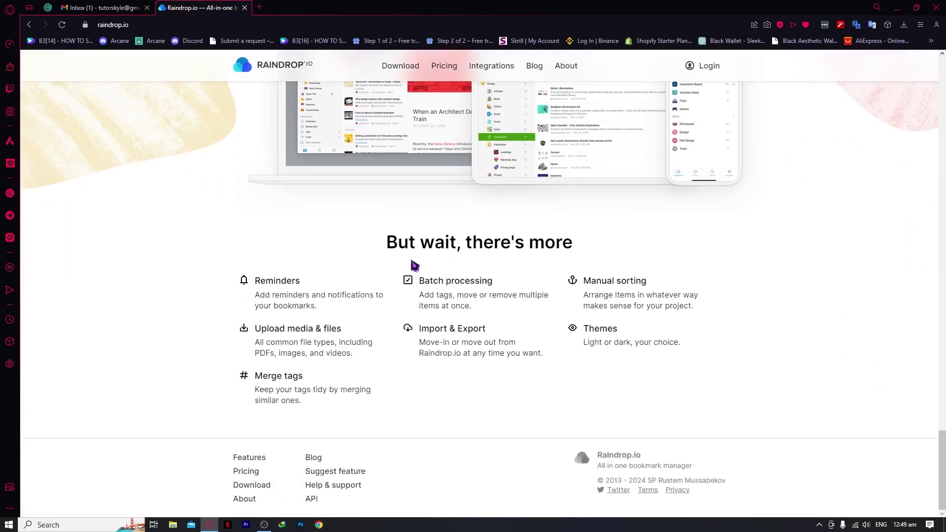
{"action": "scroll", "coordinate": [414, 268], "scroll_direction": "up", "scroll_amount": 5}
{"action": "scroll", "coordinate": [451, 278], "scroll_direction": "down", "scroll_amount": 2}
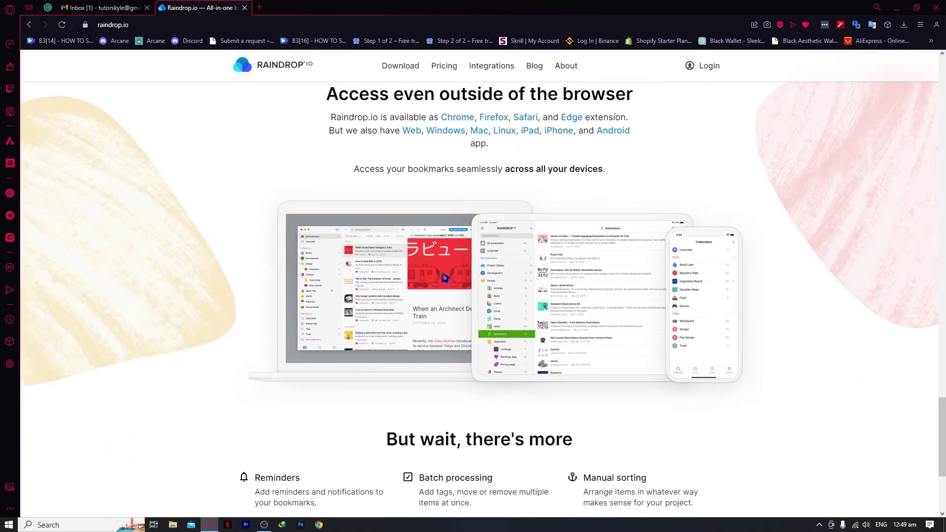
{"action": "scroll", "coordinate": [445, 278], "scroll_direction": "down", "scroll_amount": 4}
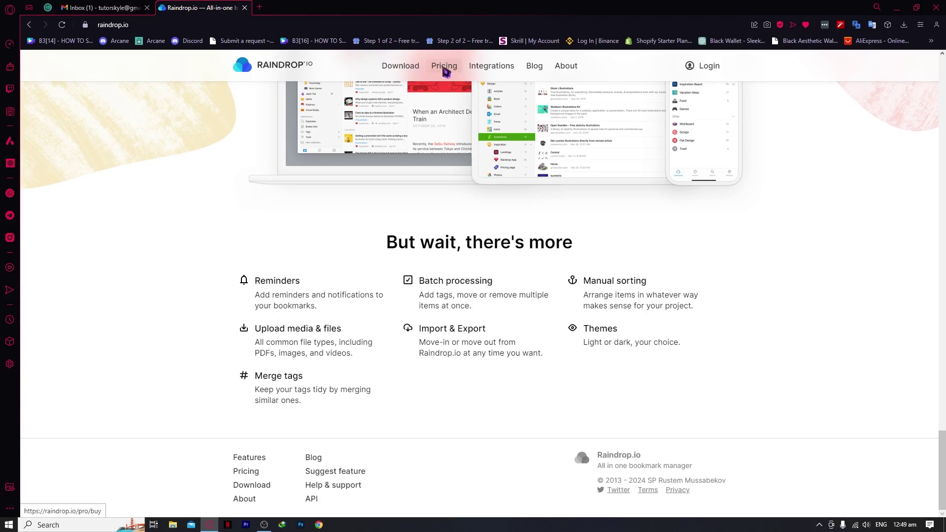
- Open the Pricing page and inspect the info tips on the Pro plan's features
{"action": "left_click", "coordinate": [445, 69]}
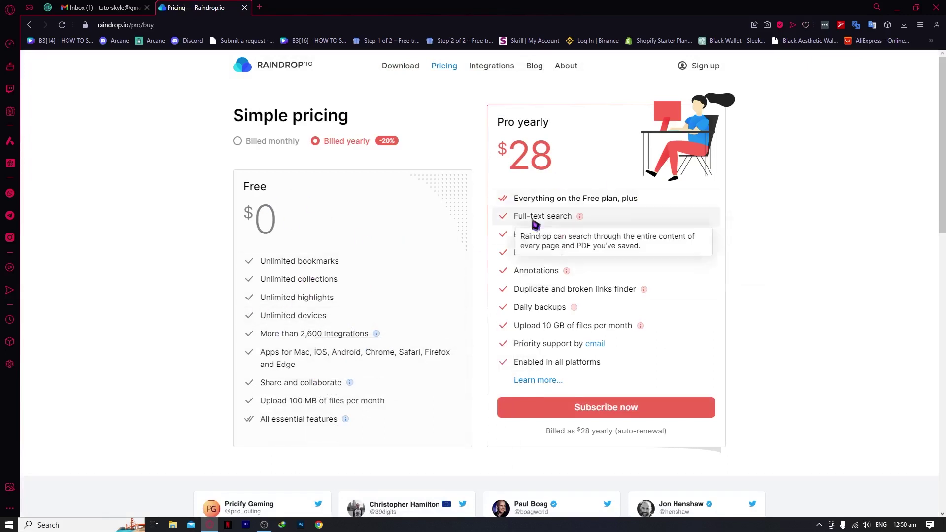
{"action": "mouse_move", "coordinate": [611, 329]}
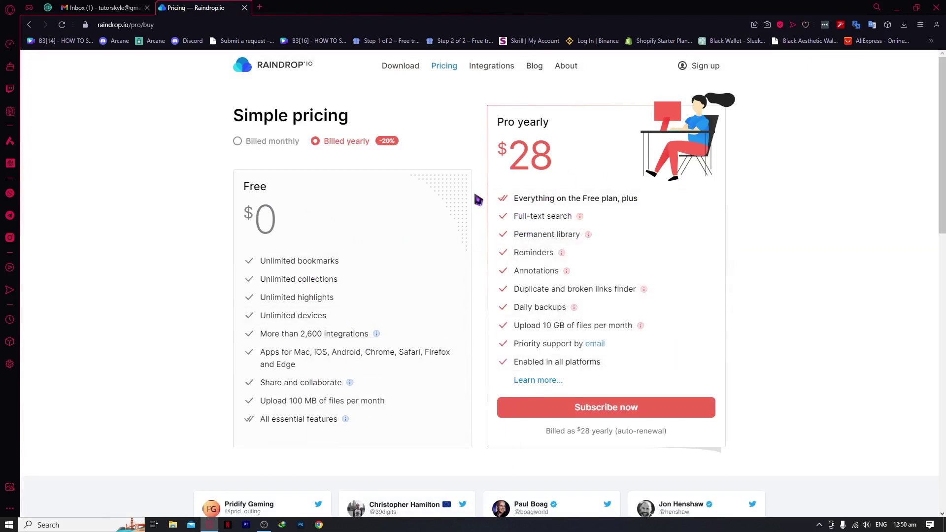
{"action": "mouse_move", "coordinate": [537, 220]}
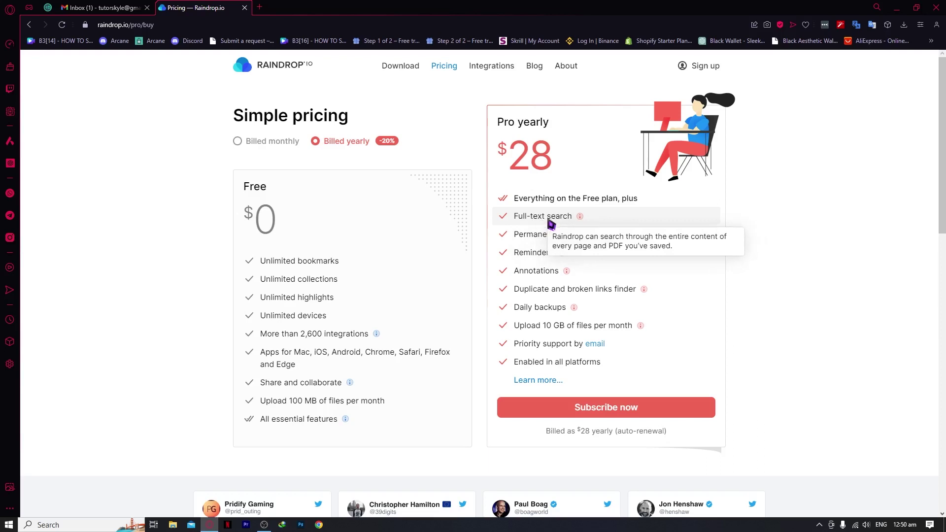
{"action": "mouse_move", "coordinate": [547, 238]}
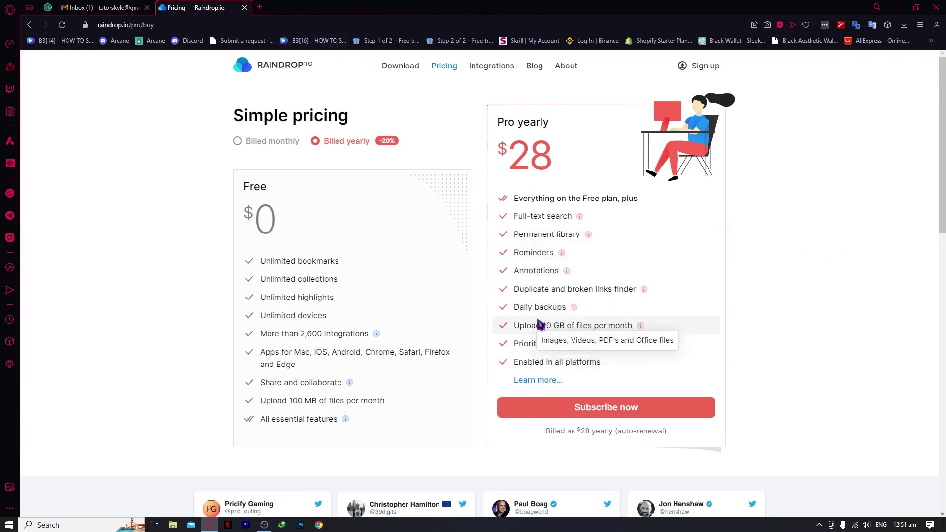
- Scroll through the Free versus $28-yearly Pro comparison, then return to the Raindrop.io homepage
{"action": "scroll", "coordinate": [542, 253], "scroll_direction": "down", "scroll_amount": 1}
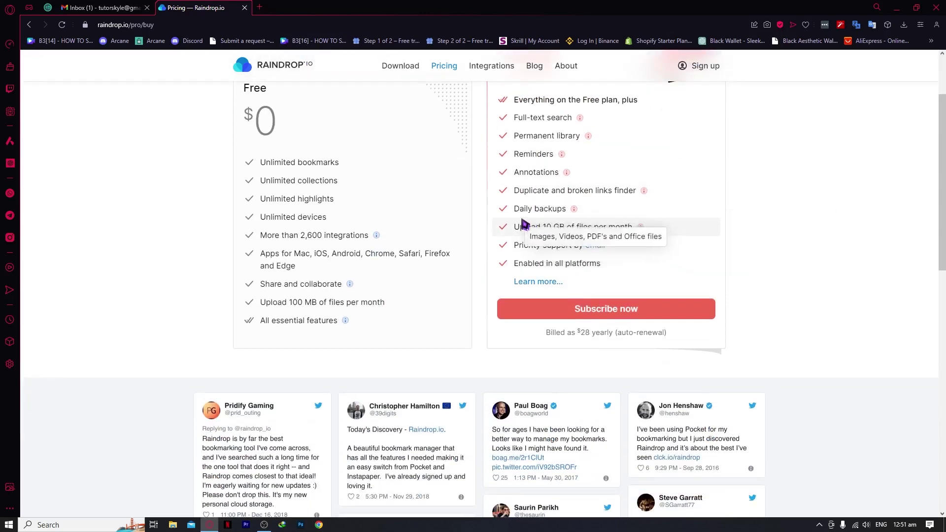
{"action": "scroll", "coordinate": [561, 199], "scroll_direction": "up", "scroll_amount": 1}
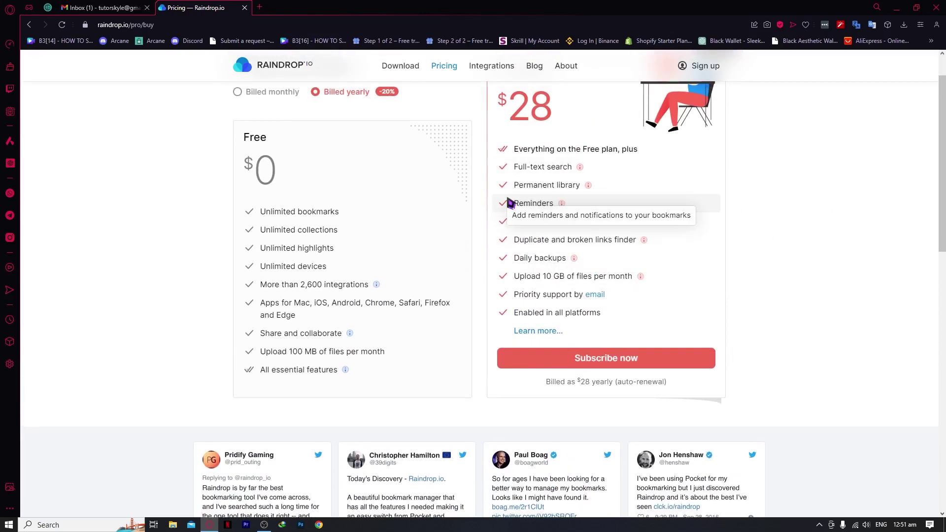
{"action": "scroll", "coordinate": [531, 180], "scroll_direction": "down", "scroll_amount": 5}
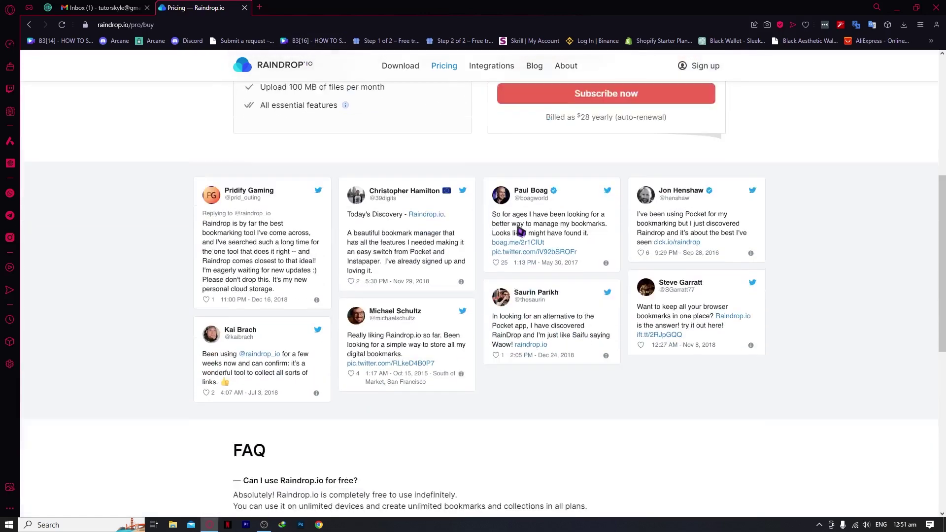
{"action": "scroll", "coordinate": [507, 245], "scroll_direction": "down", "scroll_amount": 2}
{"action": "scroll", "coordinate": [507, 244], "scroll_direction": "up", "scroll_amount": 8}
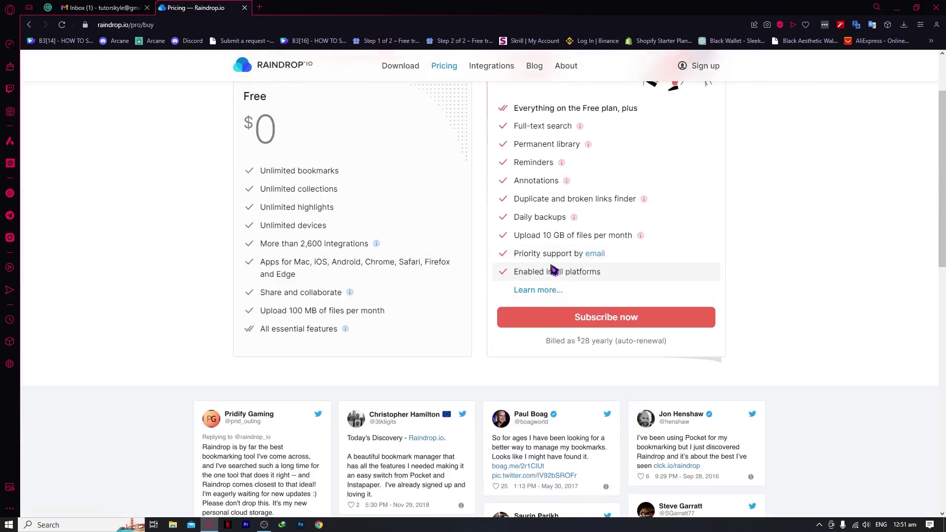
{"action": "left_click", "coordinate": [285, 65]}
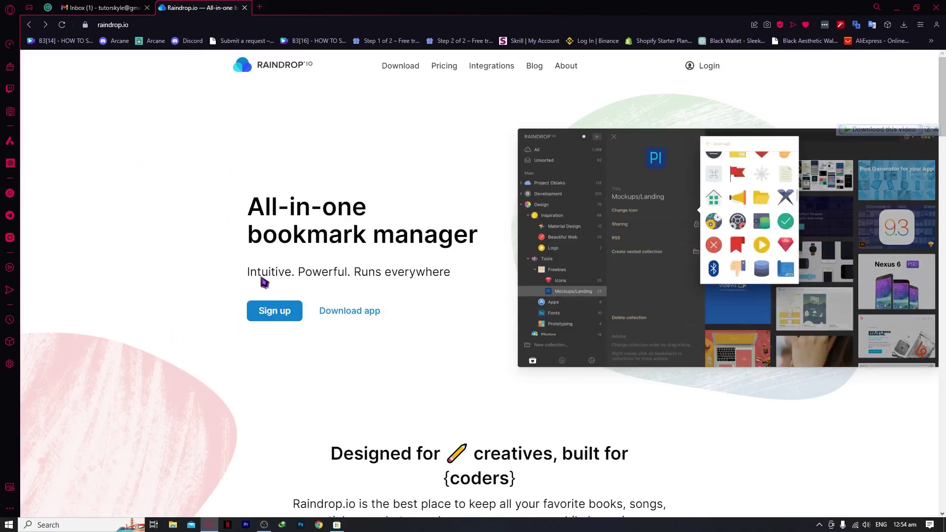
- Sign up for a Raindrop.io account from the homepage, landing on the empty All bookmarks view
{"action": "left_click", "coordinate": [266, 314]}
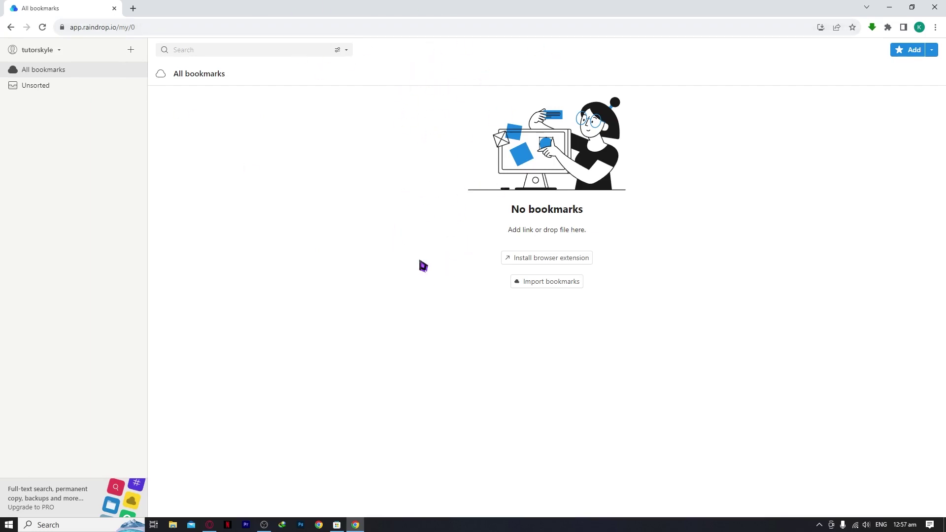
- Open the extension Download page for Chrome, Edge, Safari, Firefox and Brave in a new tab
{"action": "left_click", "coordinate": [533, 260]}
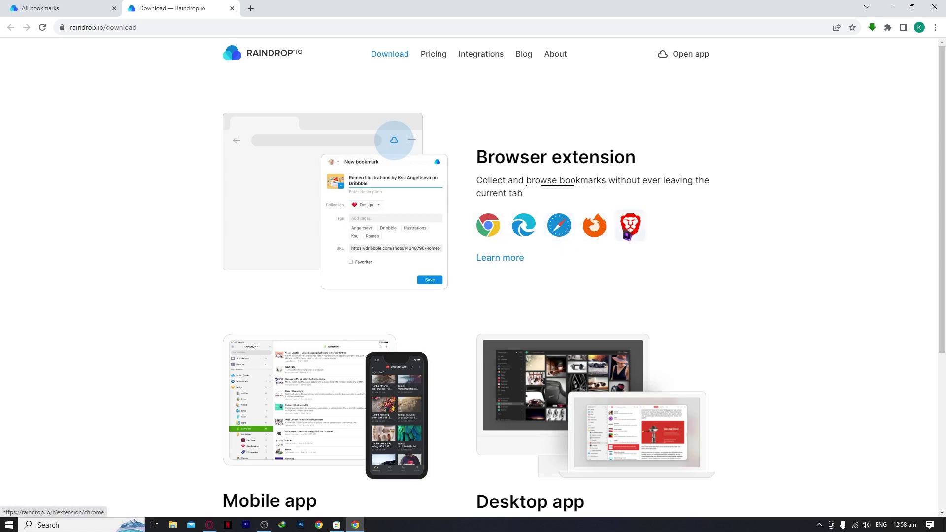
- Add the Raindrop.io extension to Chrome from its Chrome Web Store listing
{"action": "left_click", "coordinate": [489, 225]}
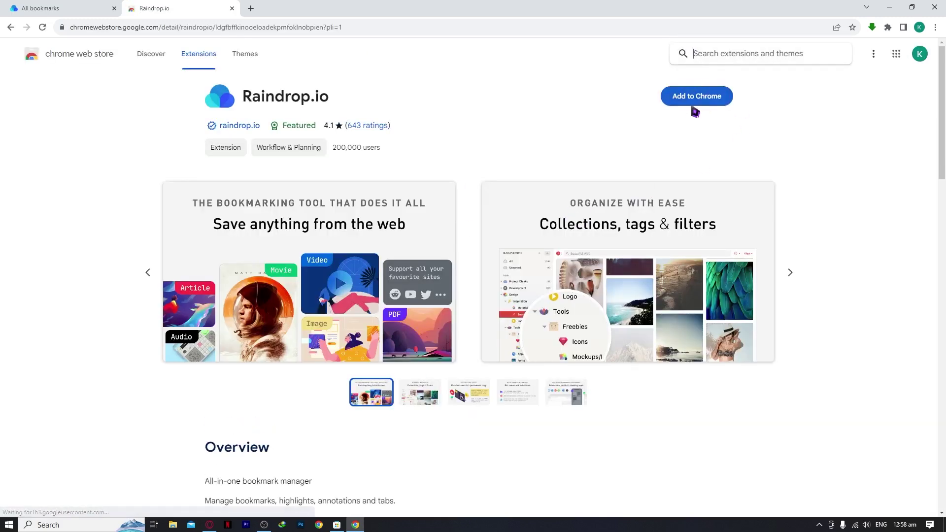
{"action": "left_click", "coordinate": [696, 101]}
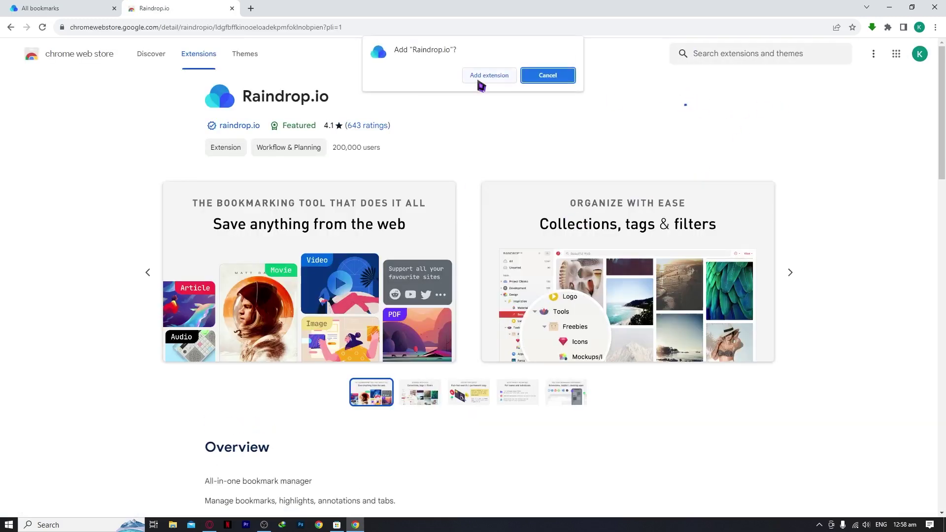
{"action": "left_click", "coordinate": [492, 78]}
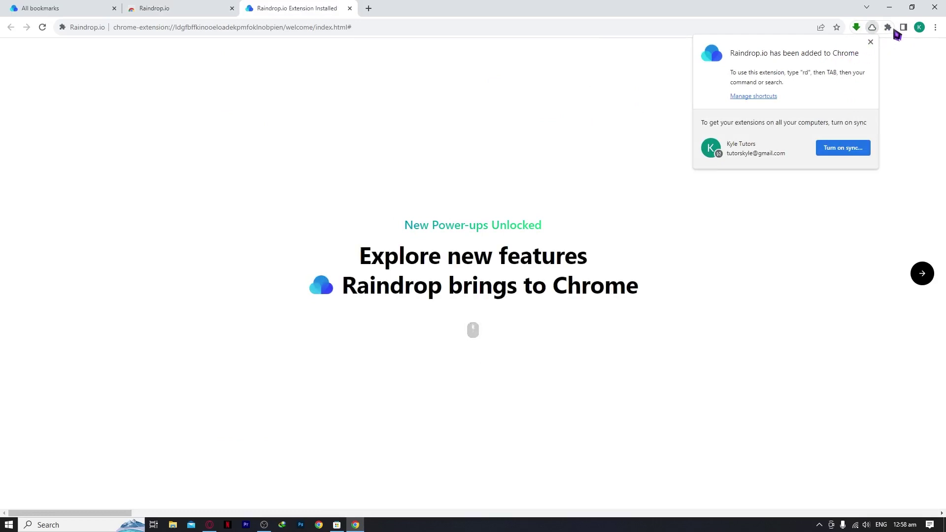
- Pin Raindrop.io to Chrome's toolbar, then preview and close its new-bookmark form
{"action": "left_click", "coordinate": [889, 28]}
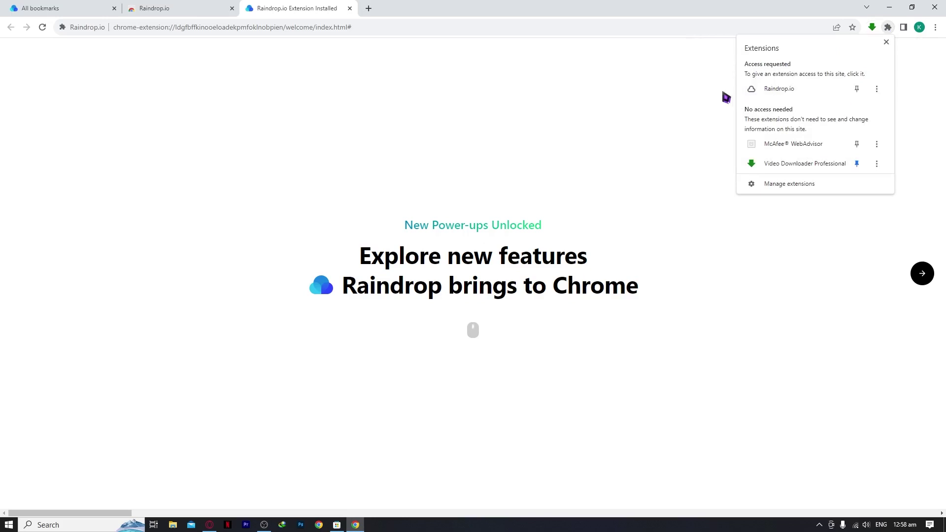
{"action": "left_click", "coordinate": [858, 89]}
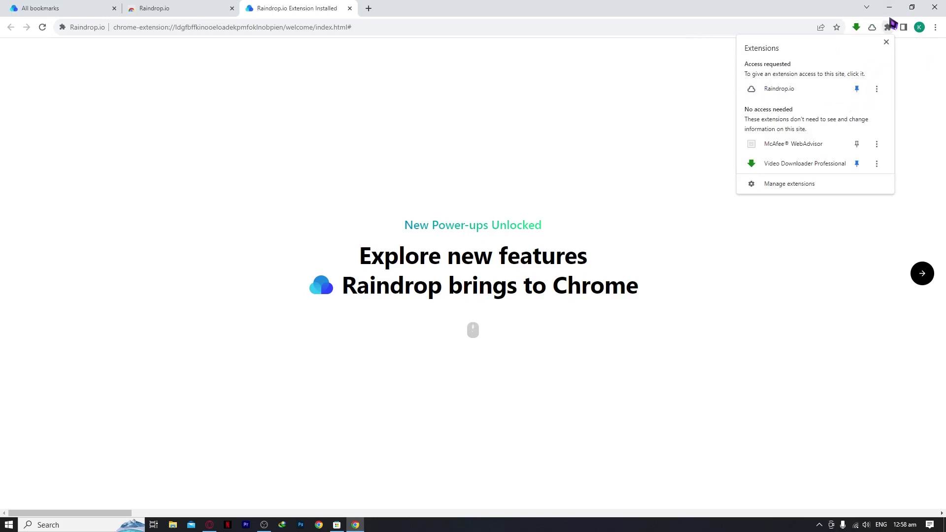
{"action": "left_click", "coordinate": [714, 99]}
{"action": "left_click", "coordinate": [873, 30]}
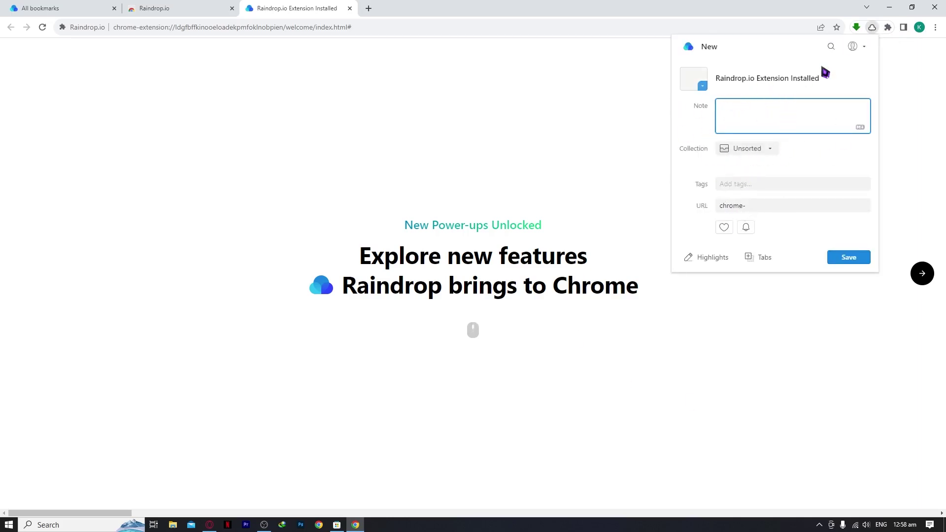
{"action": "left_click", "coordinate": [351, 58]}
- Go to Google and search for 'the importance of bookmark'
{"action": "left_click", "coordinate": [362, 29]}
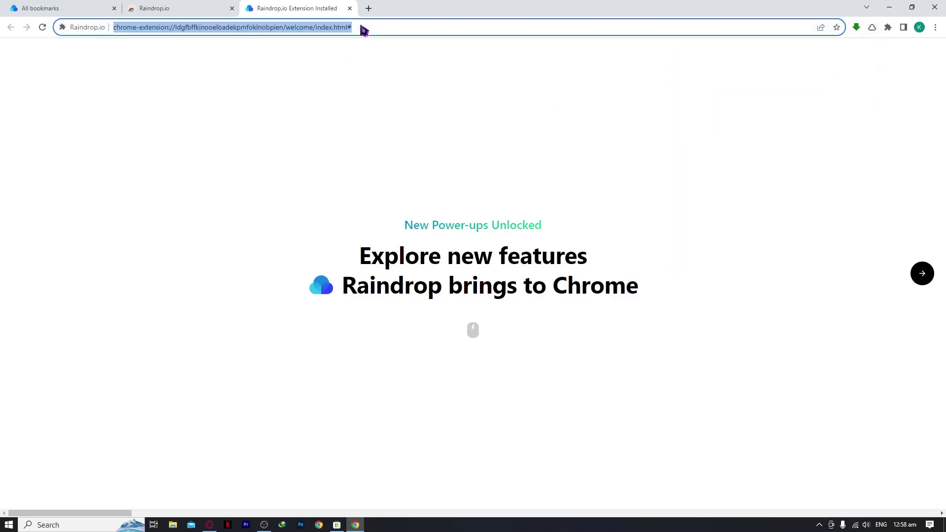
{"action": "type", "text": "google"}
{"action": "key", "text": "Return"}
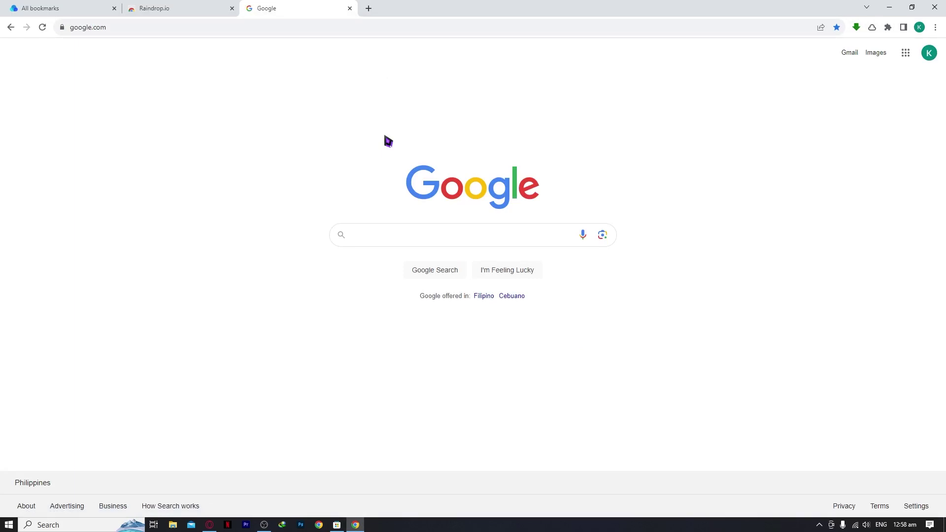
{"action": "type", "text": "we"}
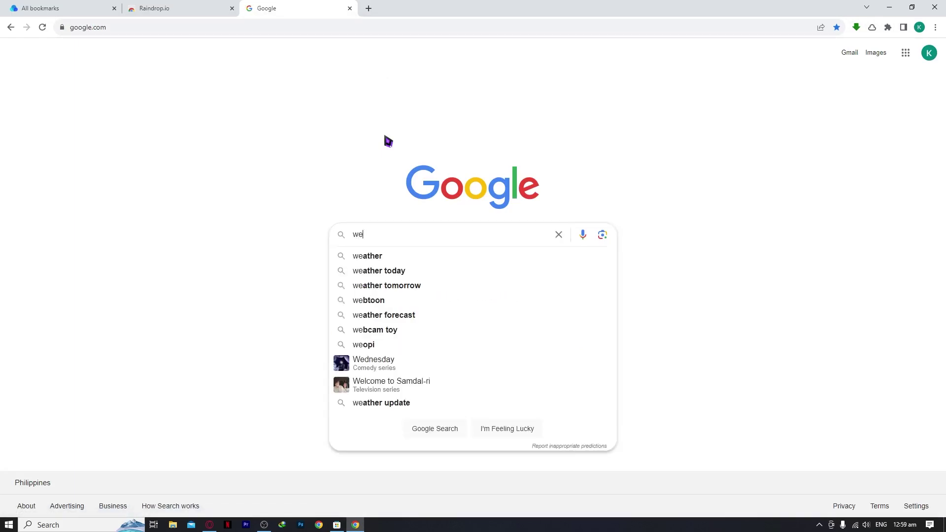
{"action": "key", "text": "BackSpace"}
{"action": "type", "text": "i"}
{"action": "key", "text": "BackSpace"}
{"action": "type", "text": "the importancec of"}
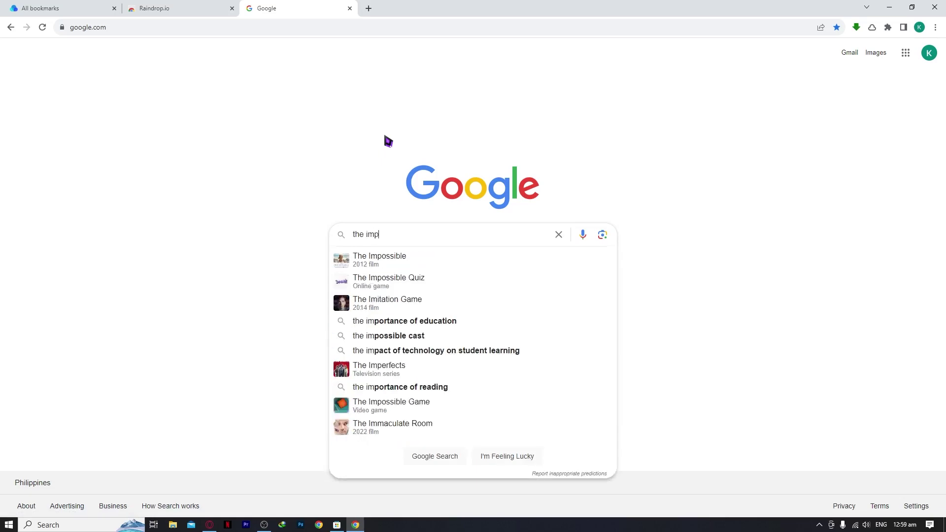
{"action": "key", "text": "BackSpace"}
{"action": "key", "text": "BackSpace"}
{"action": "key", "text": "BackSpace"}
{"action": "key", "text": "BackSpace"}
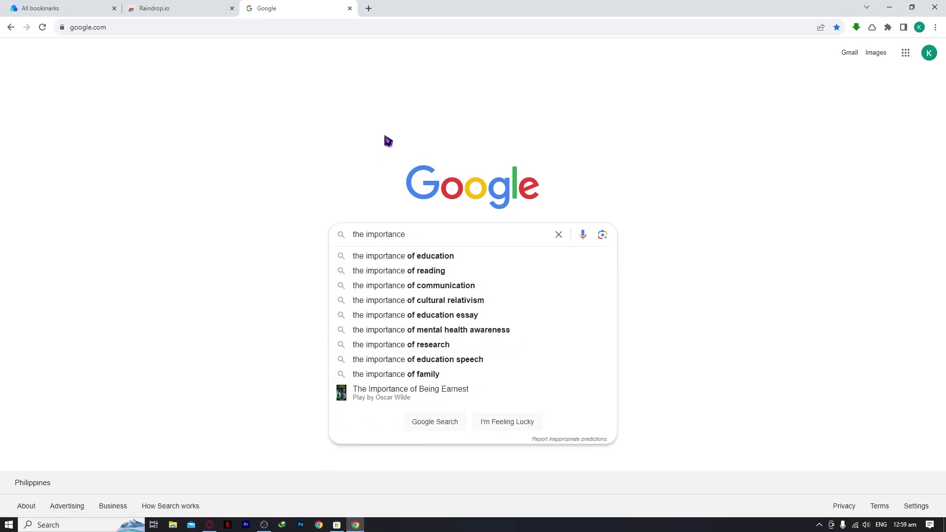
{"action": "type", "text": "of bookmark"}
{"action": "key", "text": "Return"}
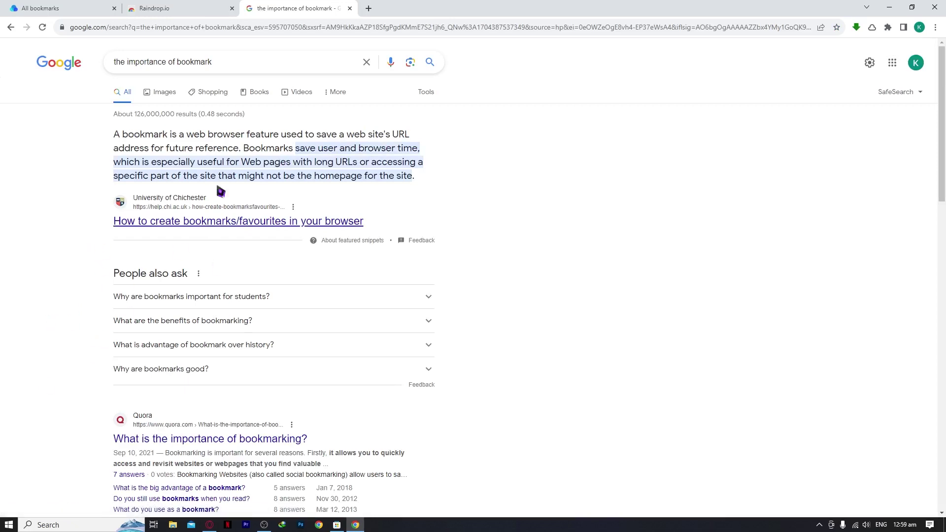
- Open the 'Why You Need Bookmarks' SpeakUp Conference result in a new tab
{"action": "scroll", "coordinate": [222, 243], "scroll_direction": "down", "scroll_amount": 6}
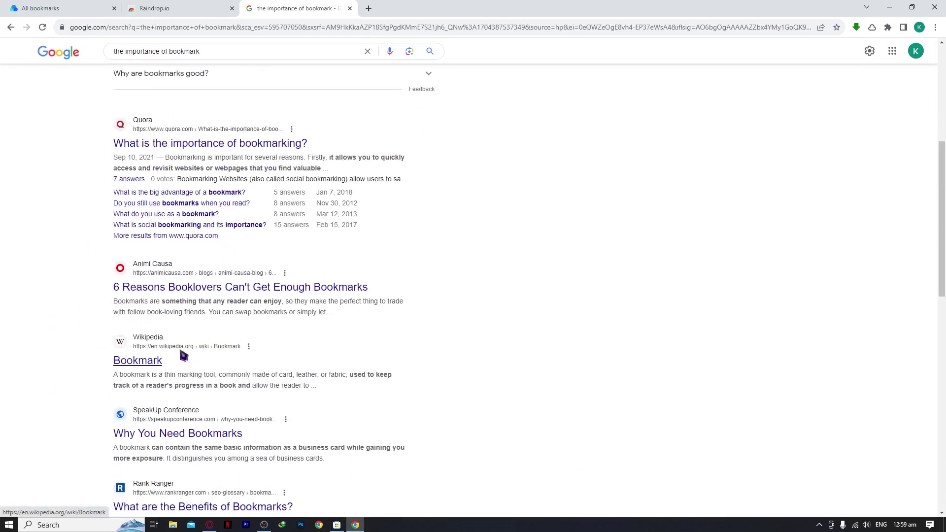
{"action": "scroll", "coordinate": [204, 395], "scroll_direction": "down", "scroll_amount": 1}
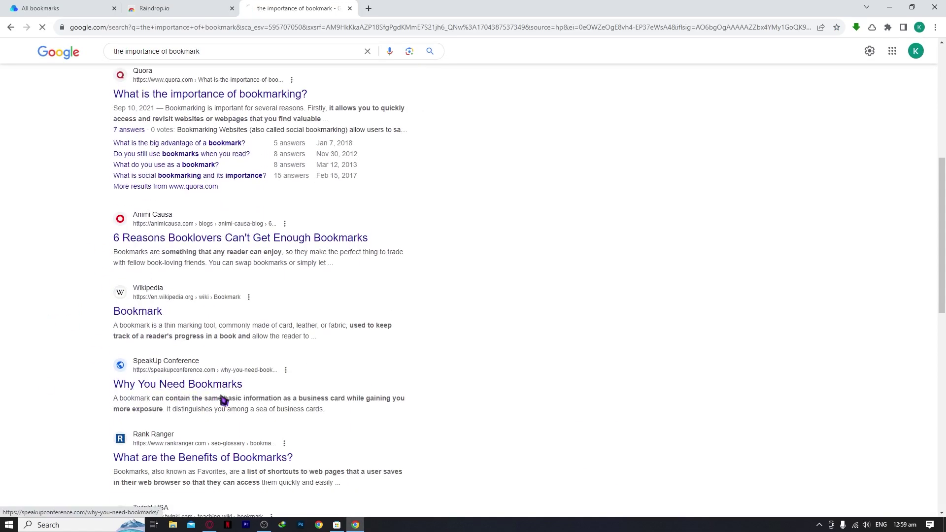
{"action": "left_click", "coordinate": [211, 391]}
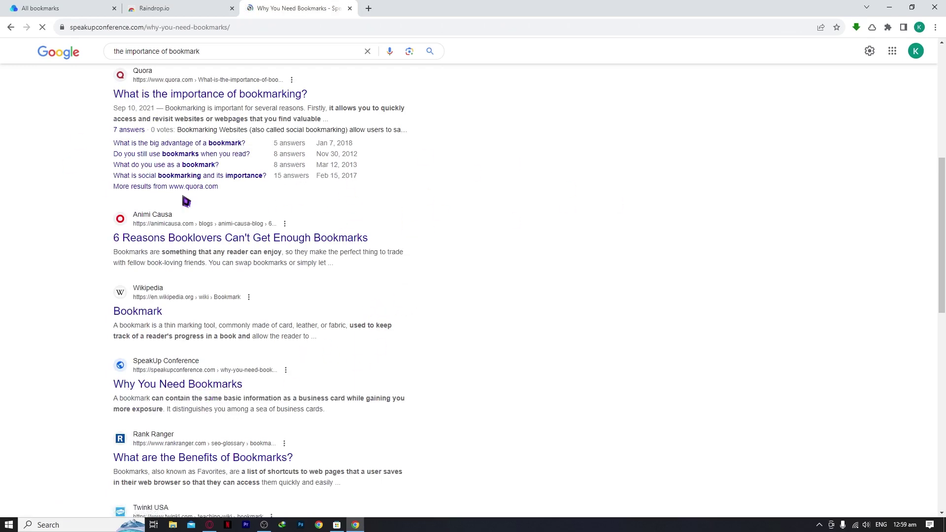
{"action": "left_click", "coordinate": [65, 8]}
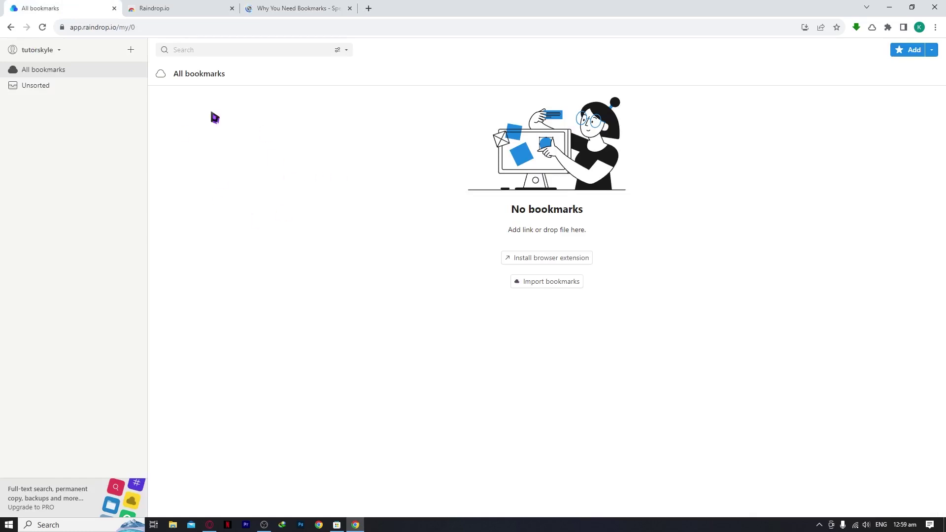
- Bring up the Raindrop save form for the 'Why You Need Bookmarks' article from the toolbar icon
{"action": "left_click", "coordinate": [309, 6]}
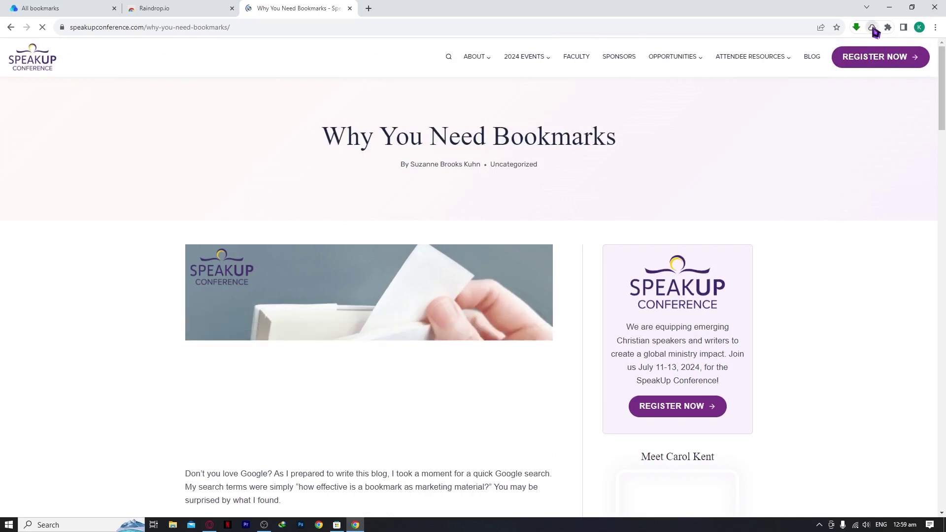
{"action": "left_click", "coordinate": [873, 28]}
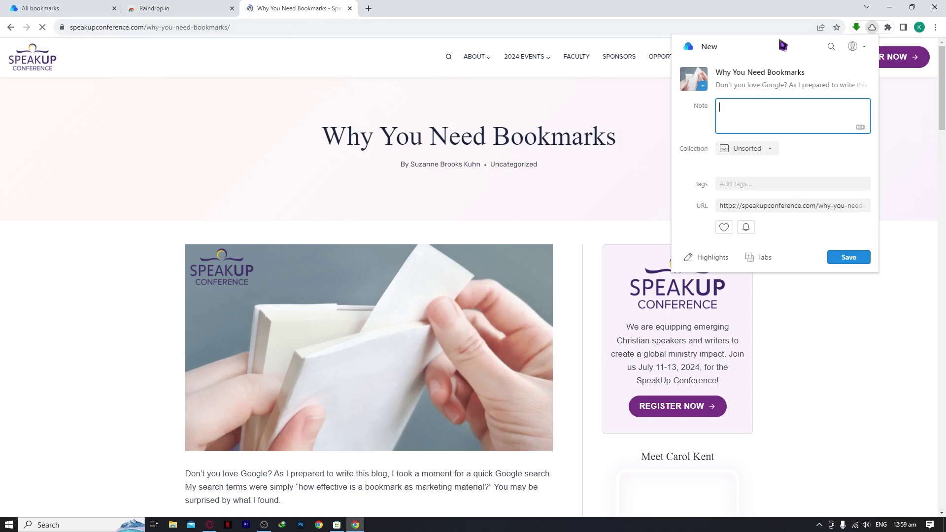
{"action": "left_click", "coordinate": [873, 27]}
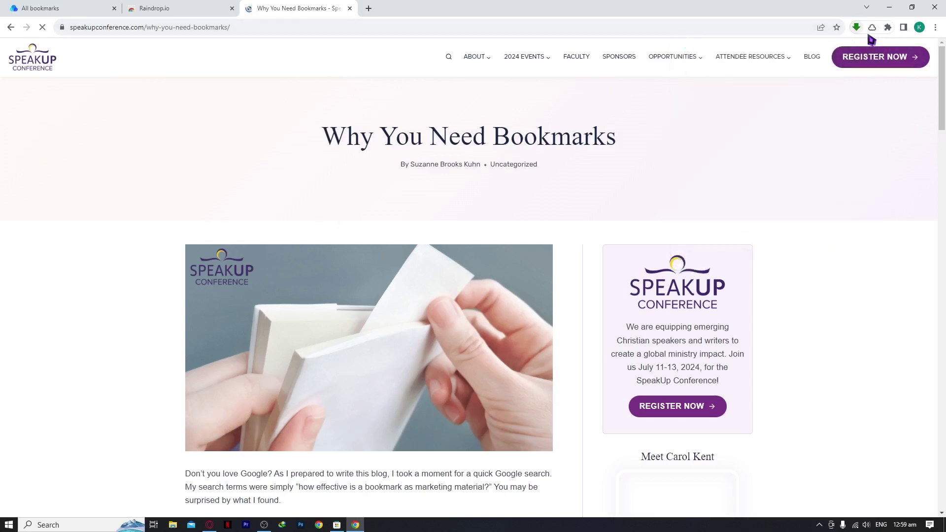
{"action": "left_click", "coordinate": [873, 28]}
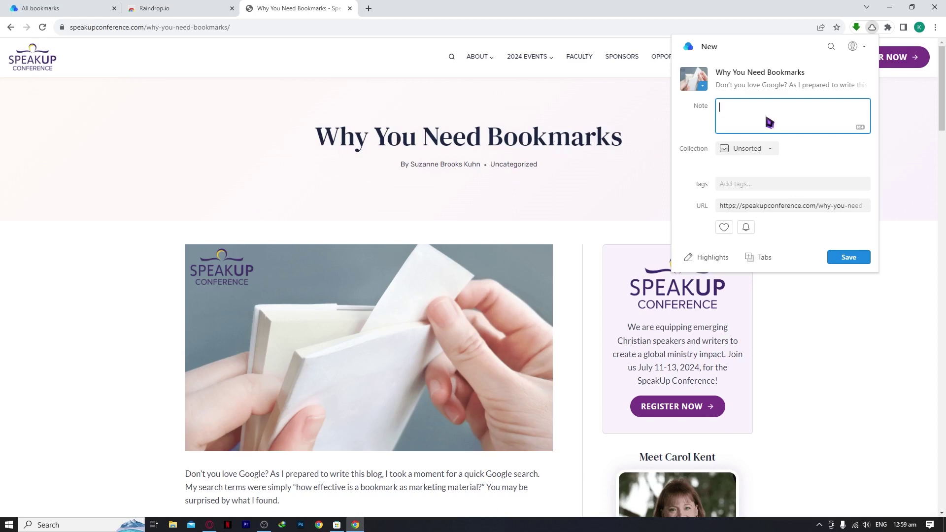
- Enter the note 'This is important on' and open the Select collection list
{"action": "type", "text": "This is important on the tutorial I am going to"}
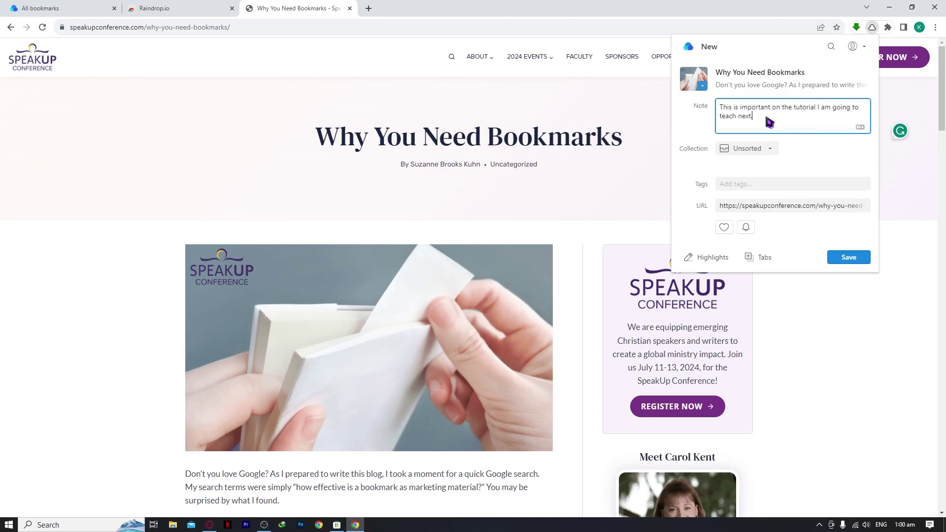
{"action": "left_click", "coordinate": [745, 153]}
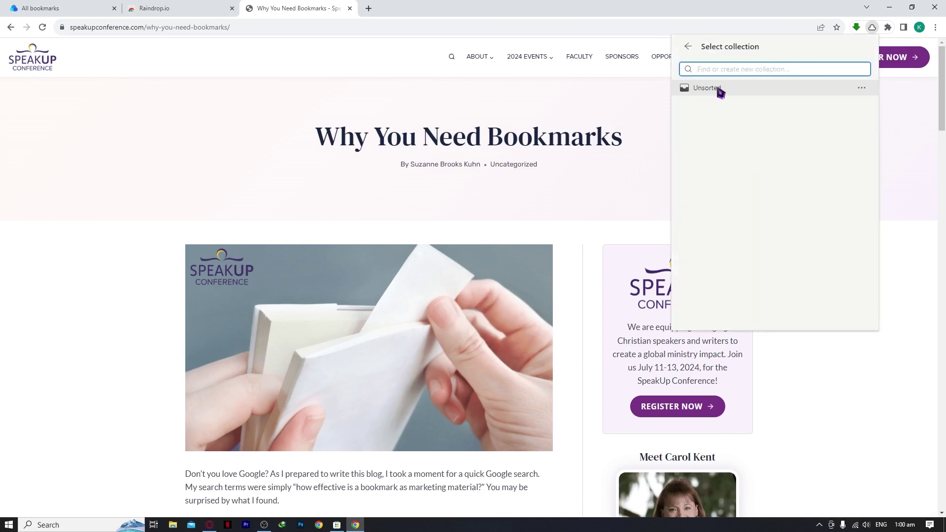
{"action": "type", "text": "s"}
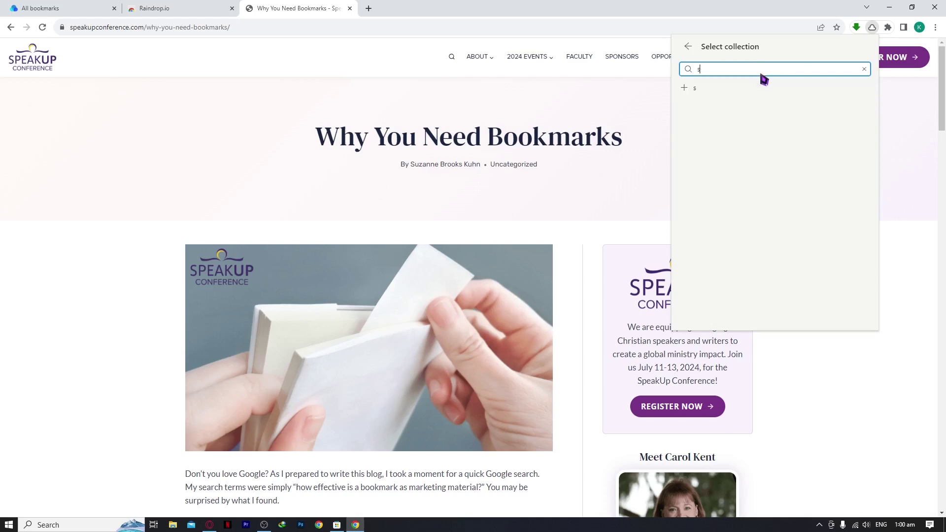
{"action": "key", "text": "BackSpace"}
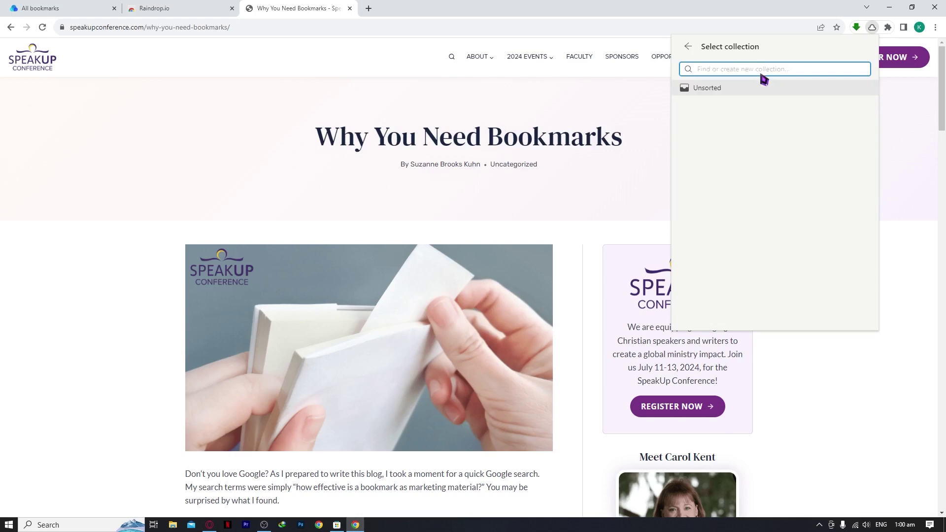
{"action": "type", "text": "s"}
{"action": "key", "text": "BackSpace"}
- File the article bookmark in a newly created ARTICLES collection and check it in the library sidebar
{"action": "left_click", "coordinate": [709, 92]}
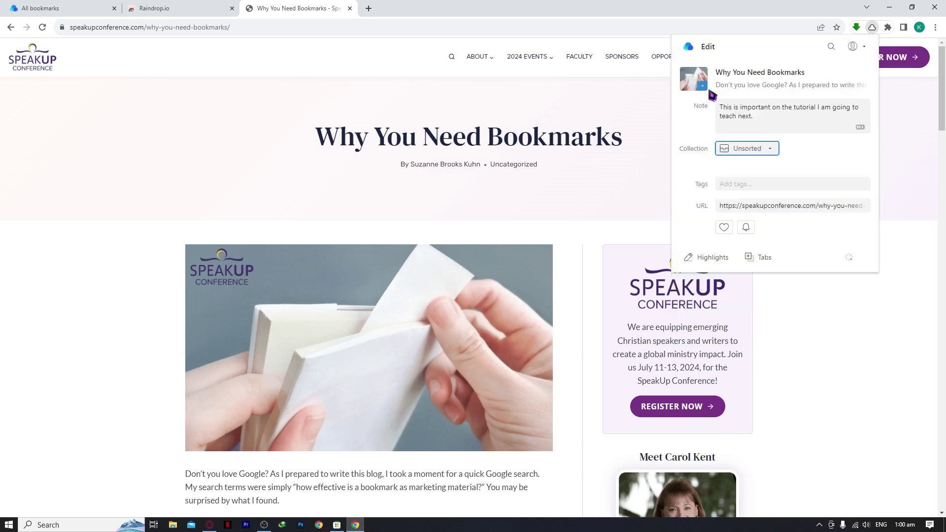
{"action": "left_click", "coordinate": [746, 150]}
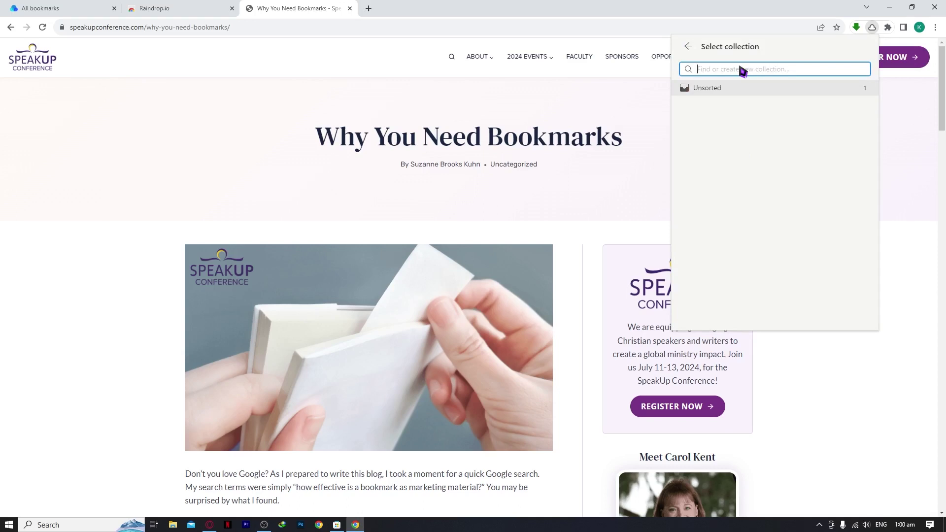
{"action": "type", "text": "NEW"}
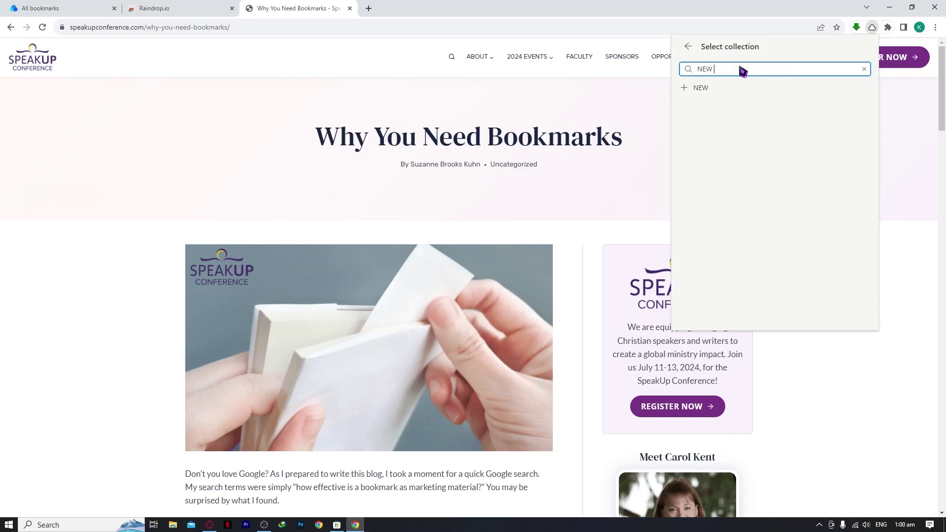
{"action": "key", "text": "BackSpace"}
{"action": "key", "text": "BackSpace"}
{"action": "type", "text": "ARTICLES"}
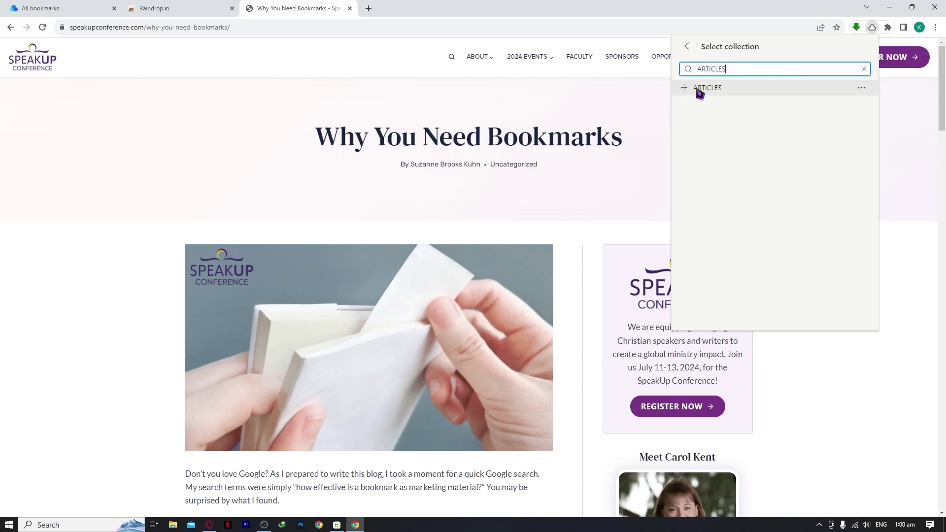
{"action": "left_click", "coordinate": [695, 88]}
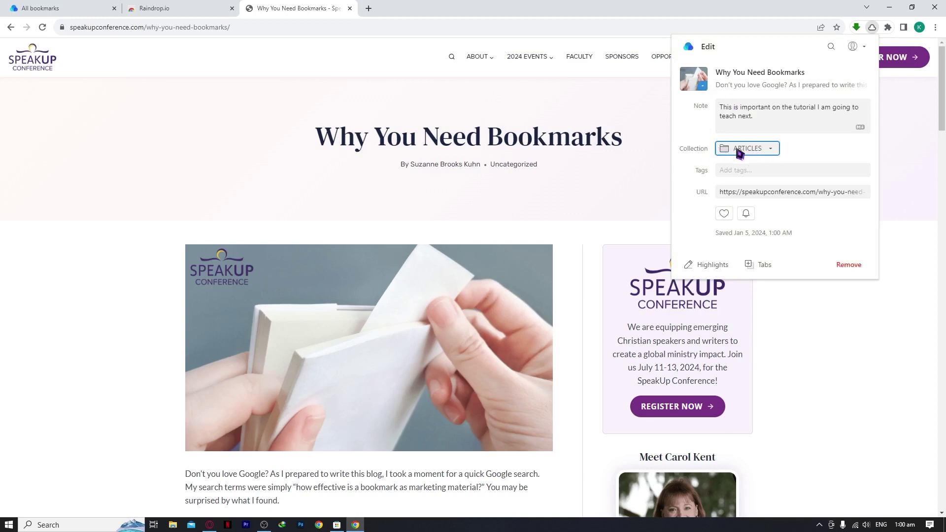
{"action": "left_click", "coordinate": [86, 8]}
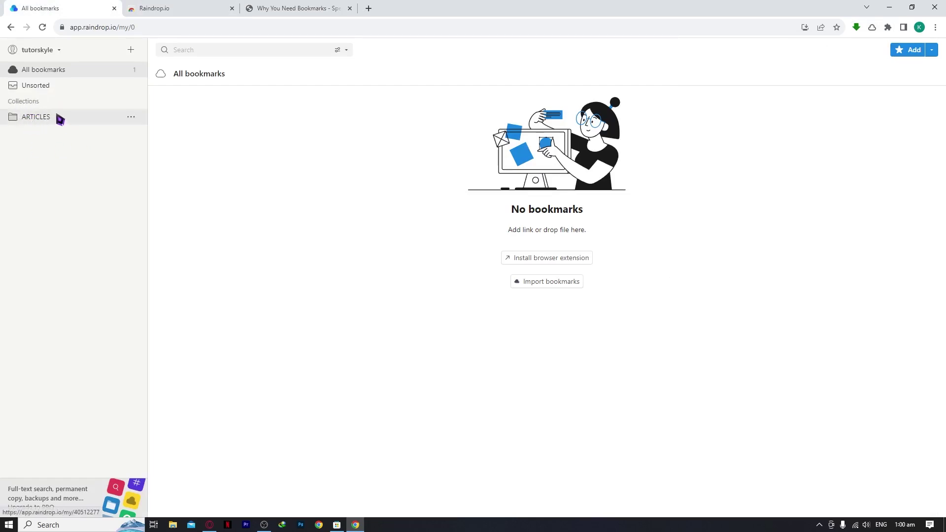
- Add the note 'This is important on the tutorial I am going to teach next.' to the article bookmark
{"action": "left_click", "coordinate": [289, 8]}
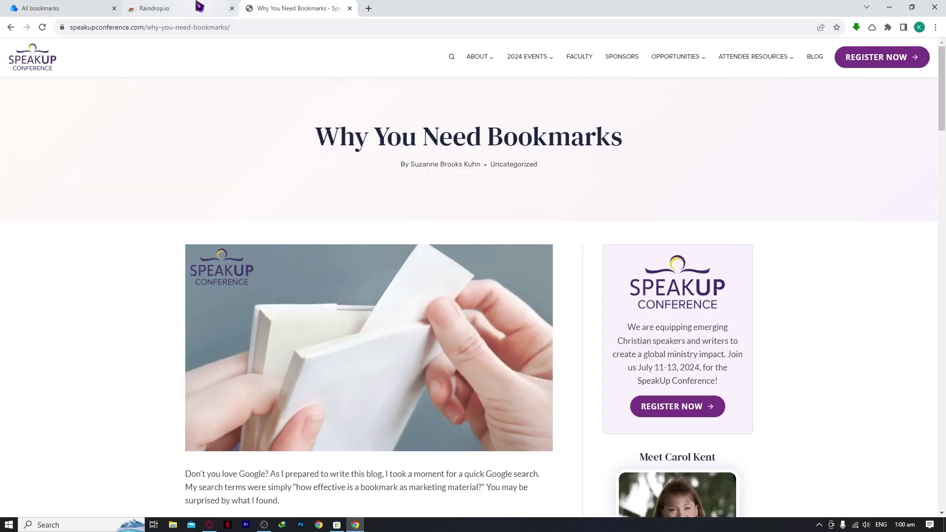
{"action": "left_click", "coordinate": [872, 27]}
{"action": "type", "text": "This is important on the tutorial I am going to teach next."}
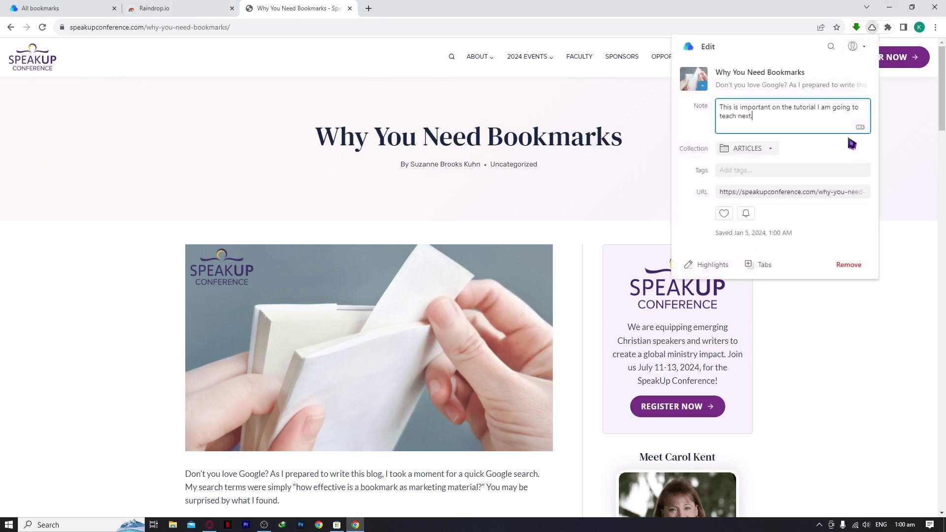
- Tag the bookmark with a new 'article' tag, then reopen its edit form
{"action": "left_click", "coordinate": [754, 174]}
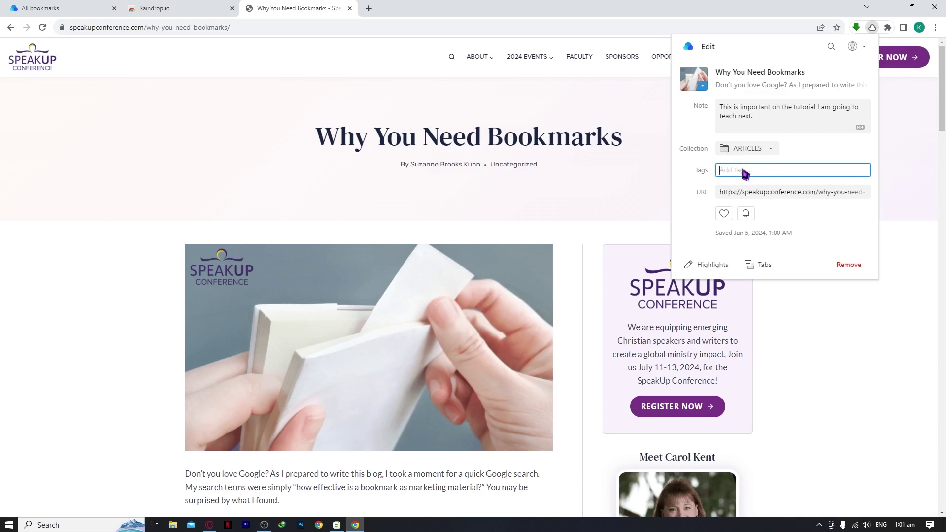
{"action": "type", "text": "article"}
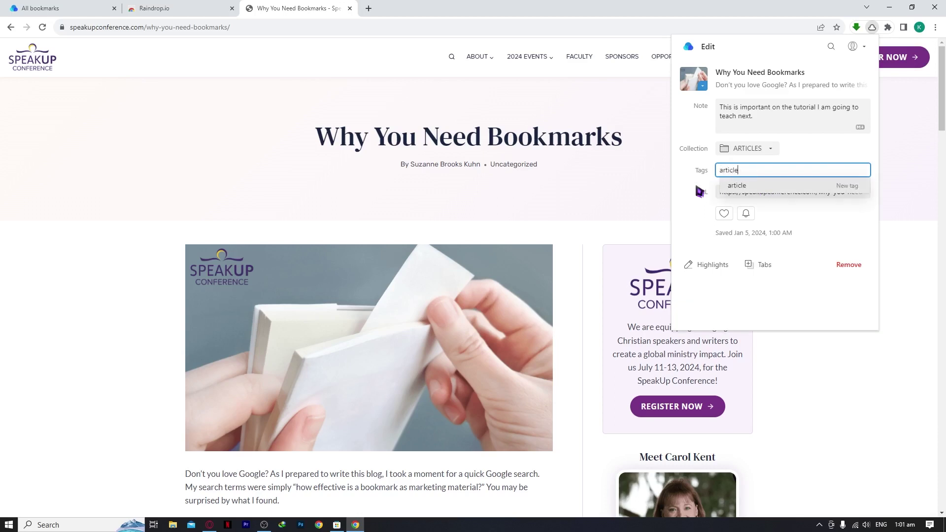
{"action": "left_click", "coordinate": [737, 188]}
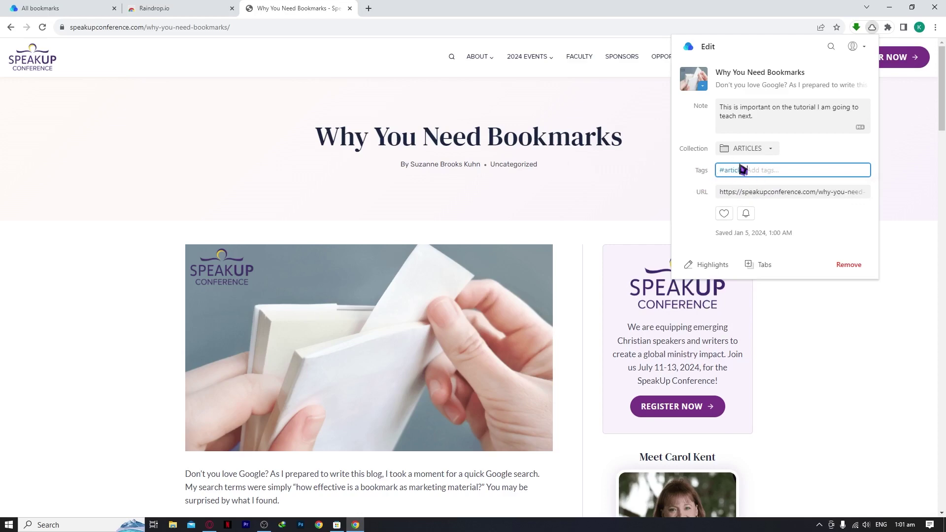
{"action": "left_click", "coordinate": [59, 7]}
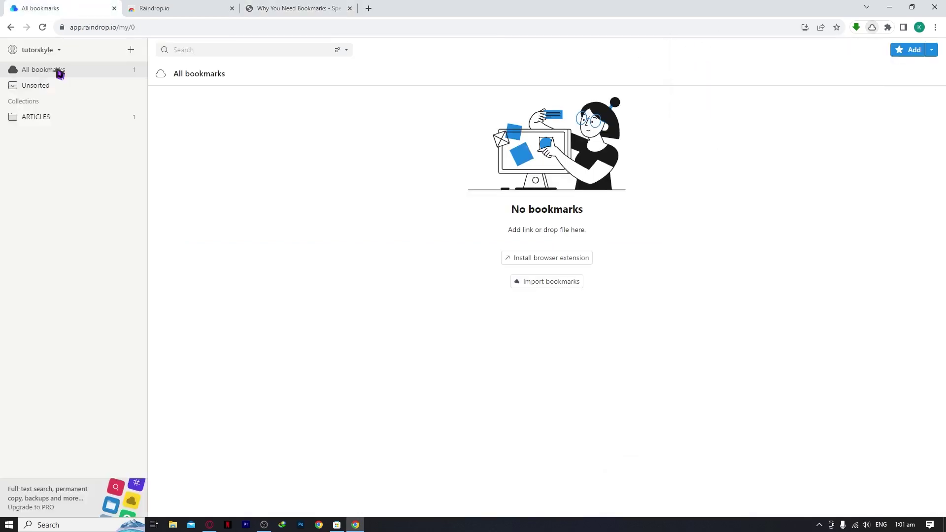
{"action": "left_click", "coordinate": [291, 11]}
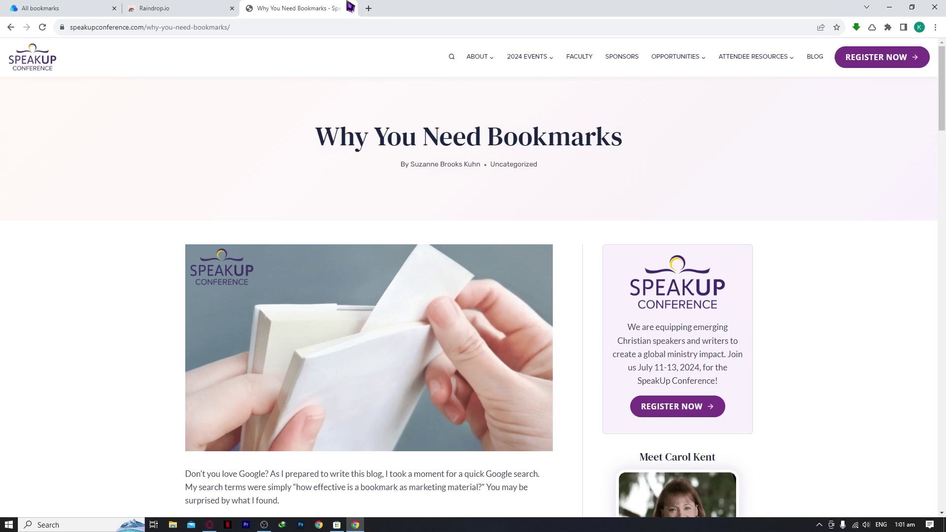
{"action": "left_click", "coordinate": [872, 27]}
- Add a new 'booktips' tag beside #article, then reopen the popup to confirm both tags
{"action": "left_click", "coordinate": [767, 173]}
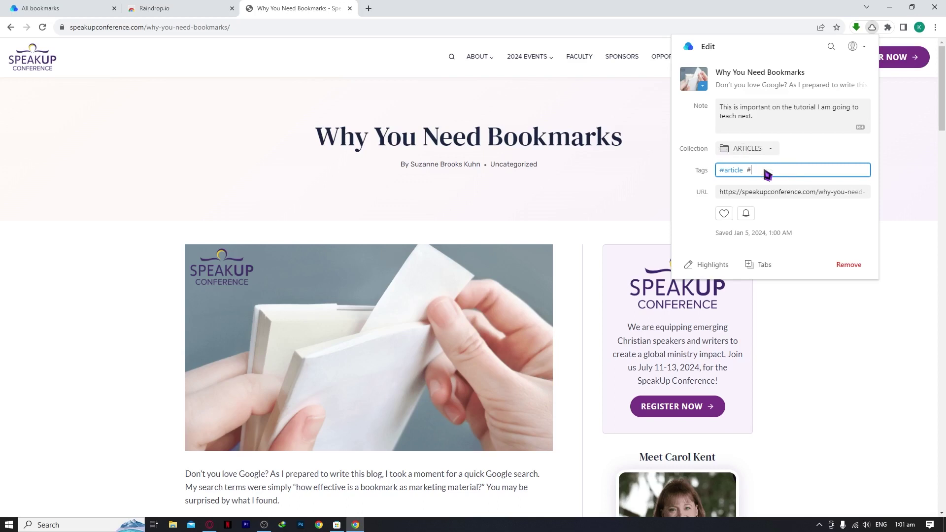
{"action": "type", "text": "bookt"}
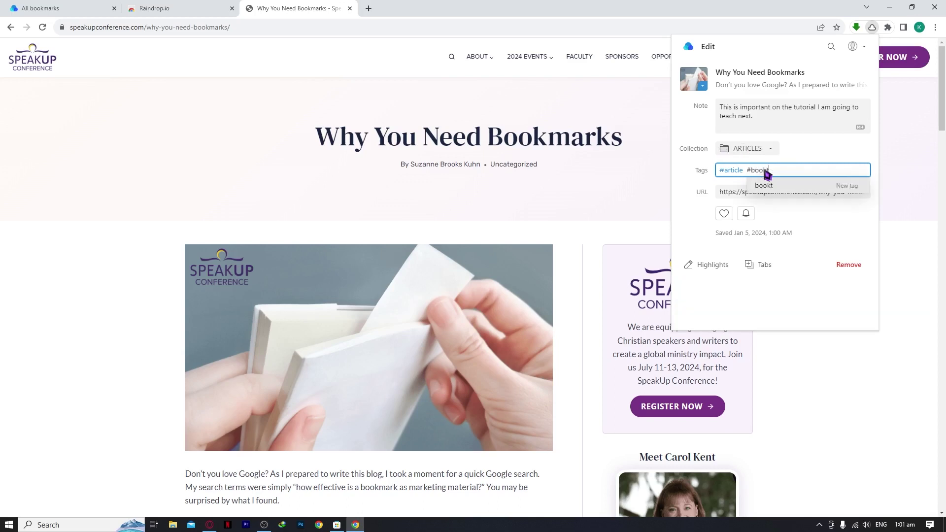
{"action": "type", "text": "ips"}
{"action": "left_click", "coordinate": [772, 187]}
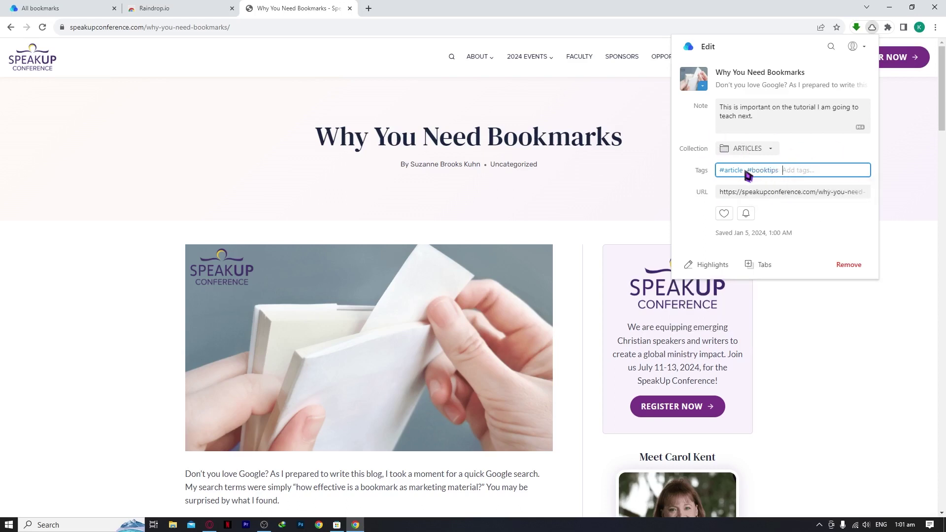
{"action": "mouse_move", "coordinate": [728, 179]}
{"action": "left_click", "coordinate": [74, 8]}
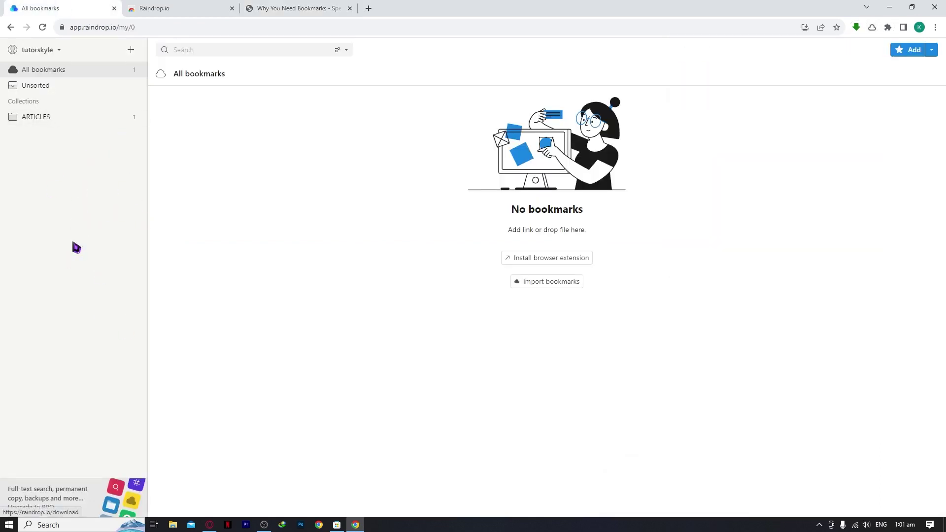
{"action": "left_click", "coordinate": [323, 7]}
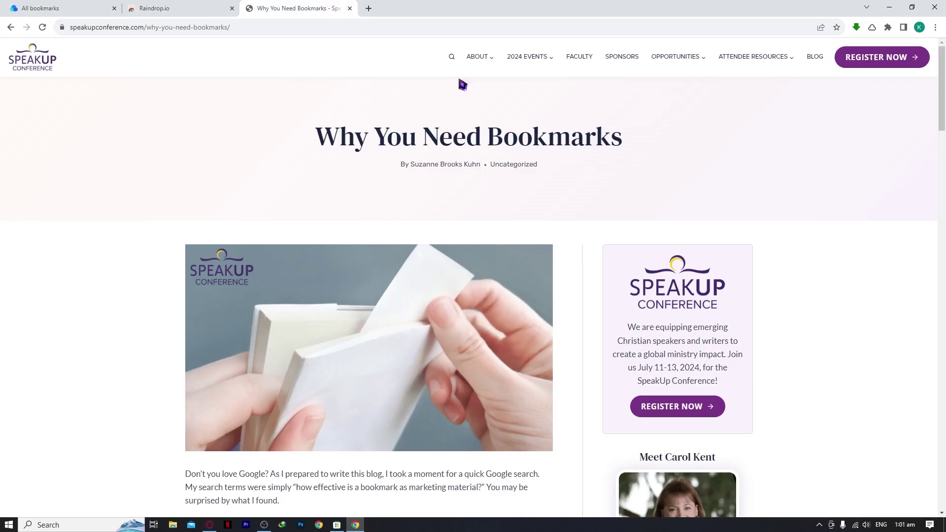
{"action": "left_click", "coordinate": [873, 27]}
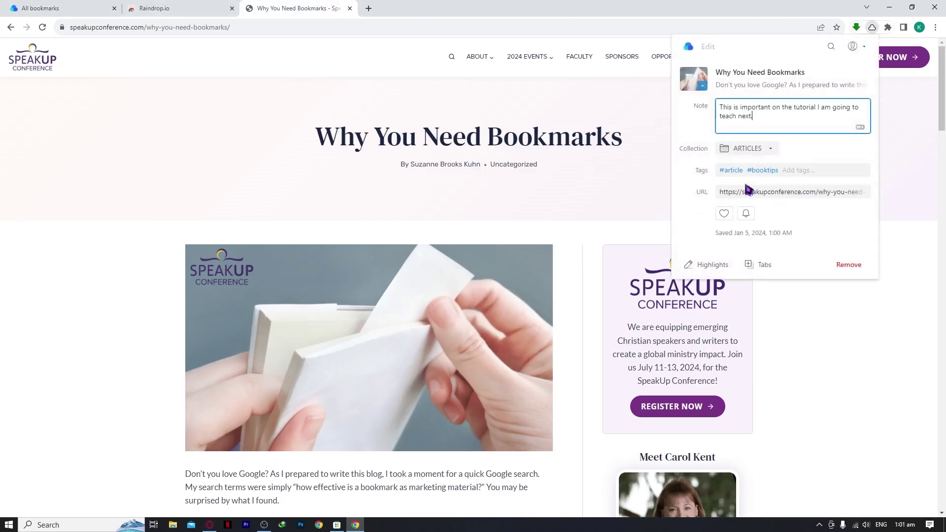
- Inspect the bookmark's full URL field and mark the bookmark as a favourite
{"action": "left_click", "coordinate": [749, 194]}
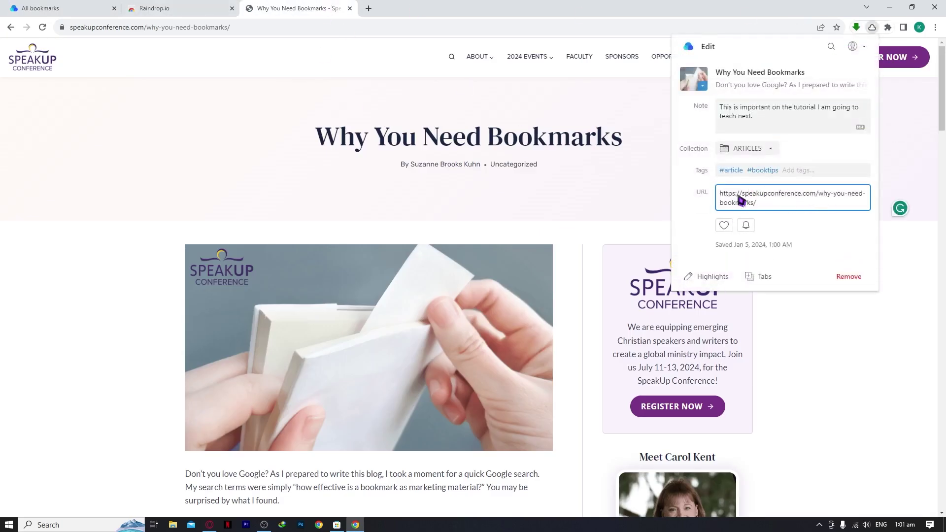
{"action": "left_click", "coordinate": [764, 196]}
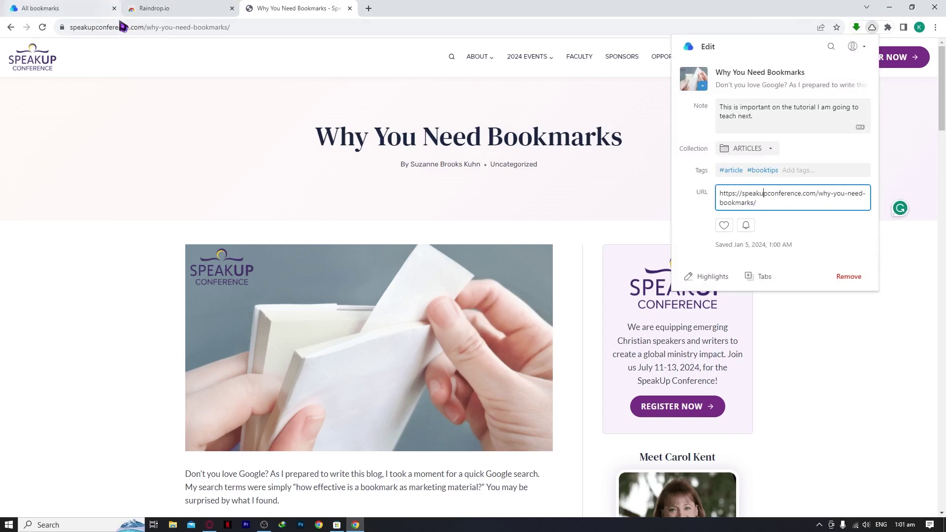
{"action": "left_click", "coordinate": [781, 203]}
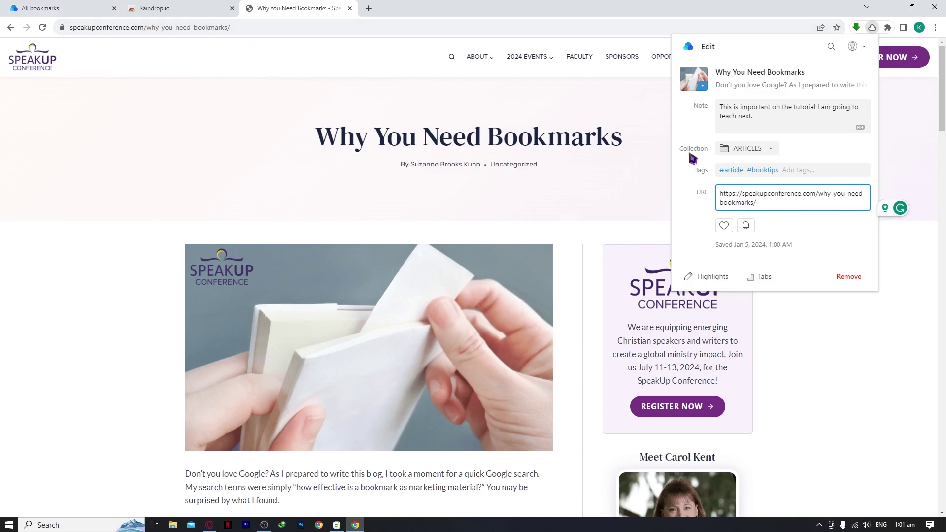
{"action": "left_click", "coordinate": [725, 227]}
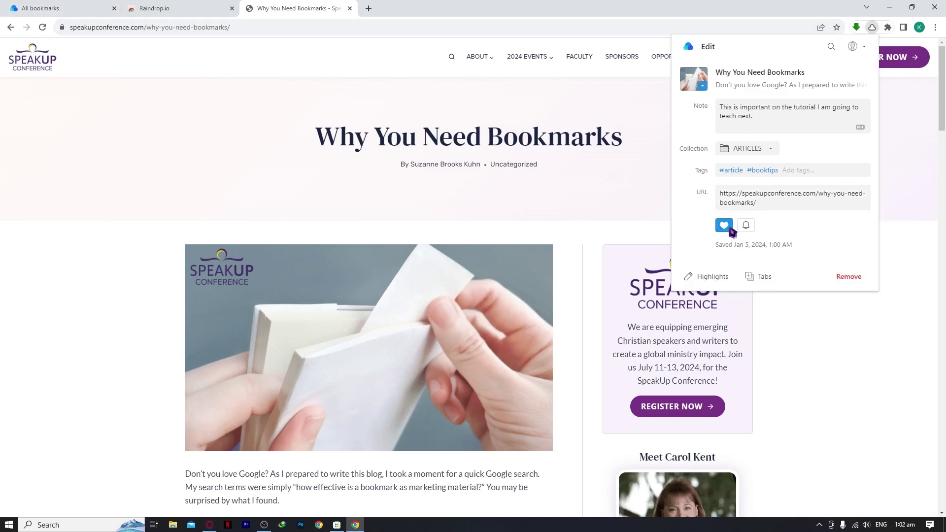
- Reopen the edit panel, try adding a reminder, and cancel the PRO-only prompt
{"action": "left_click", "coordinate": [69, 8]}
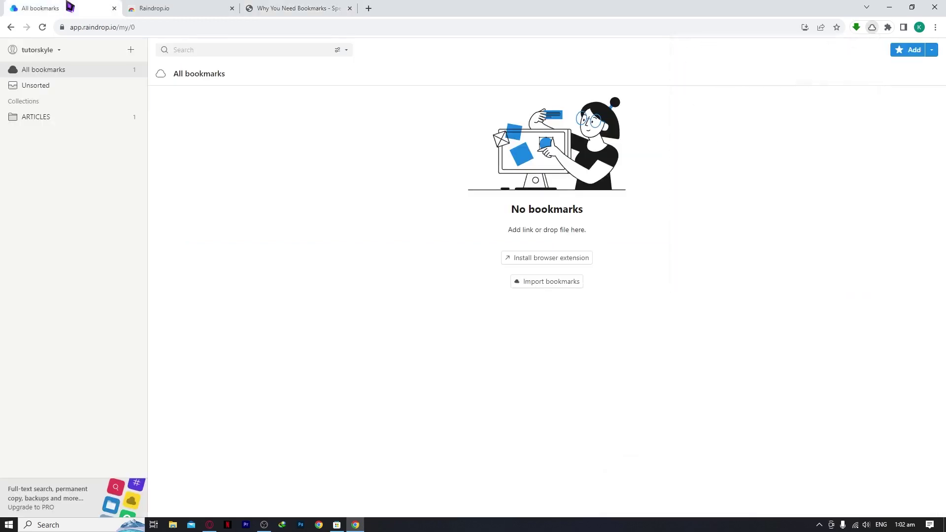
{"action": "left_click", "coordinate": [306, 7]}
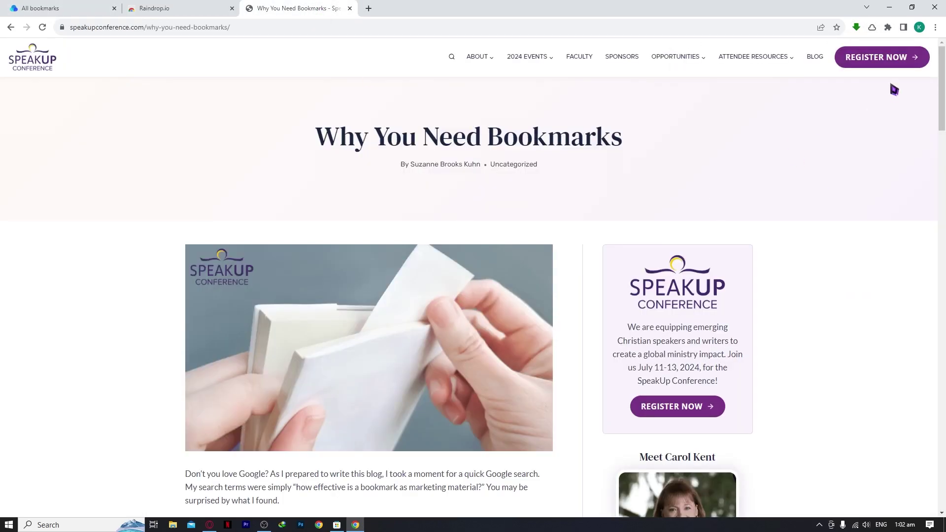
{"action": "left_click", "coordinate": [872, 27]}
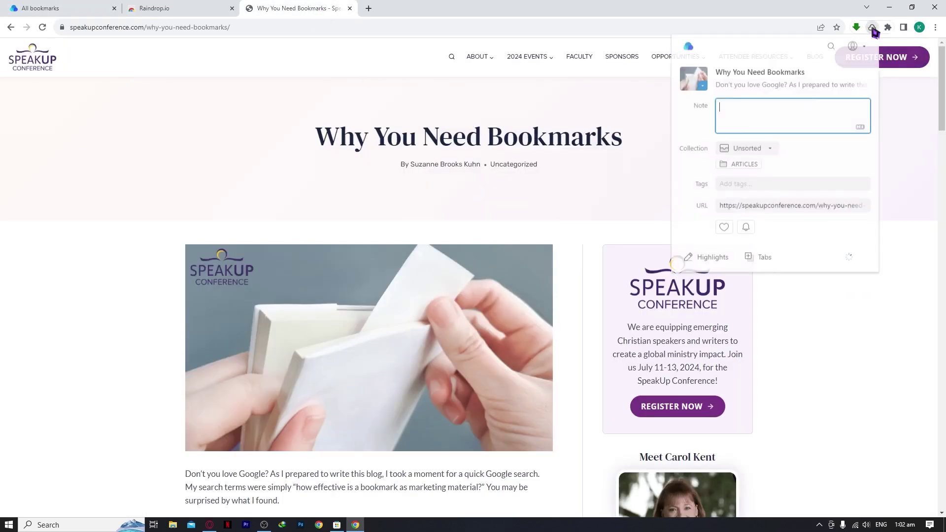
{"action": "left_click", "coordinate": [746, 215]}
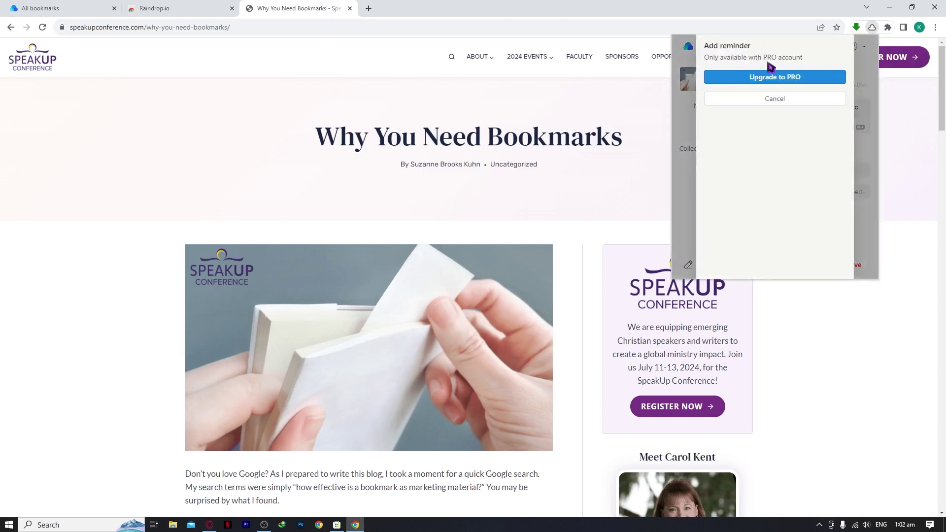
{"action": "left_click", "coordinate": [764, 99]}
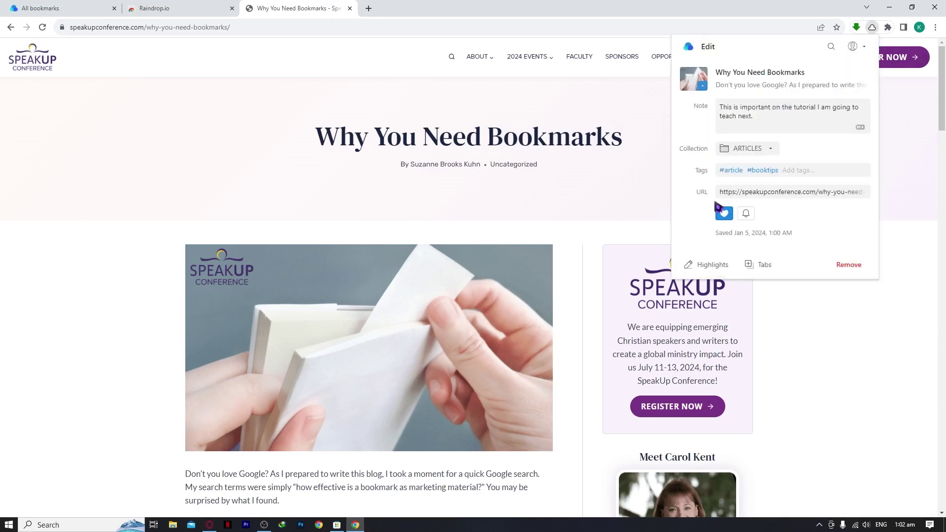
- Grant the extension page-data access for Highlights via Continue and Allow
{"action": "left_click", "coordinate": [717, 268]}
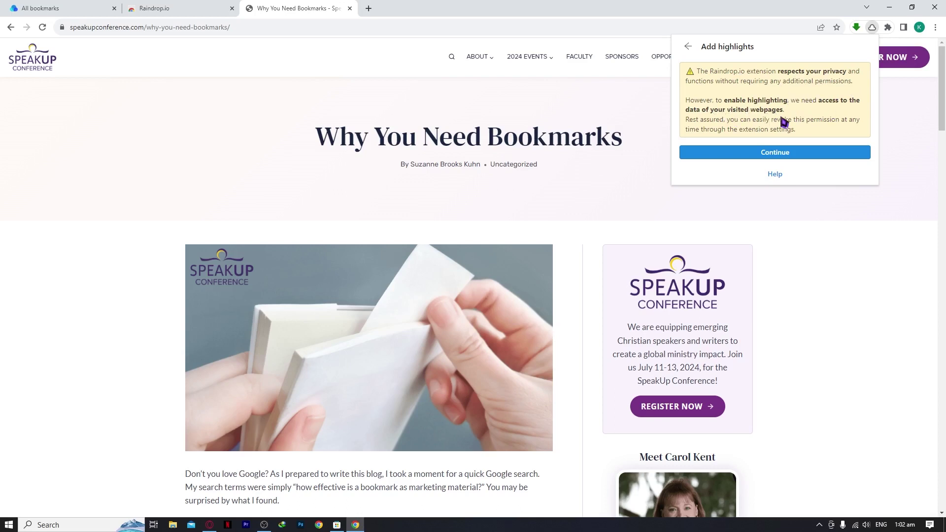
{"action": "left_click", "coordinate": [777, 154]}
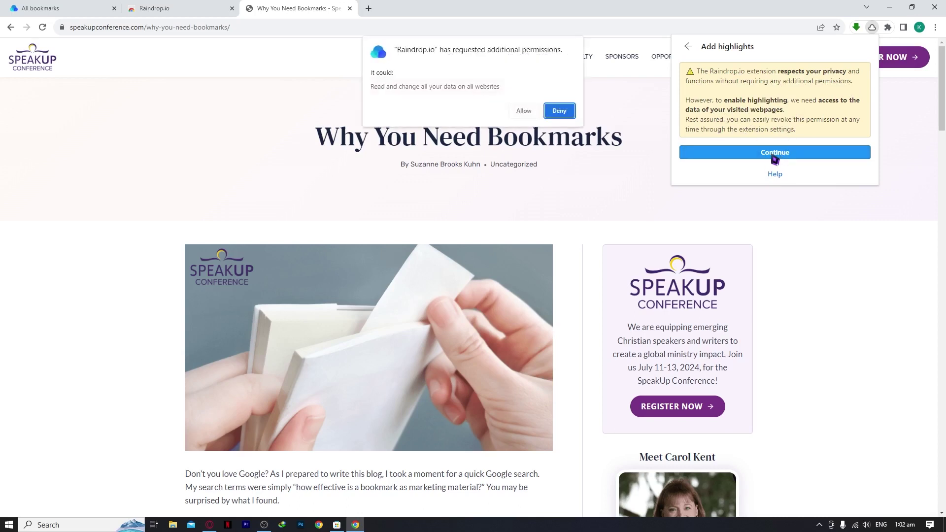
{"action": "left_click", "coordinate": [531, 113]}
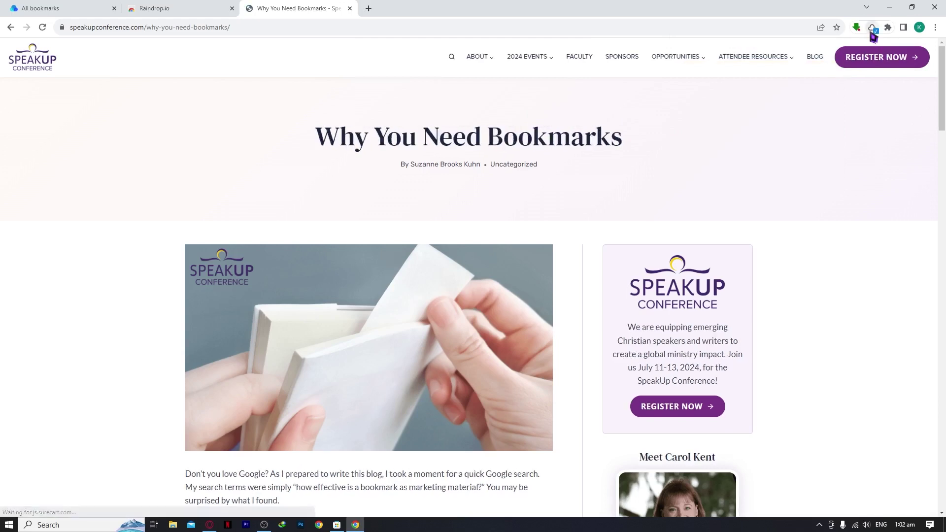
- Highlight the article's opening paragraph and reopen the extension panel
{"action": "left_click", "coordinate": [873, 30]}
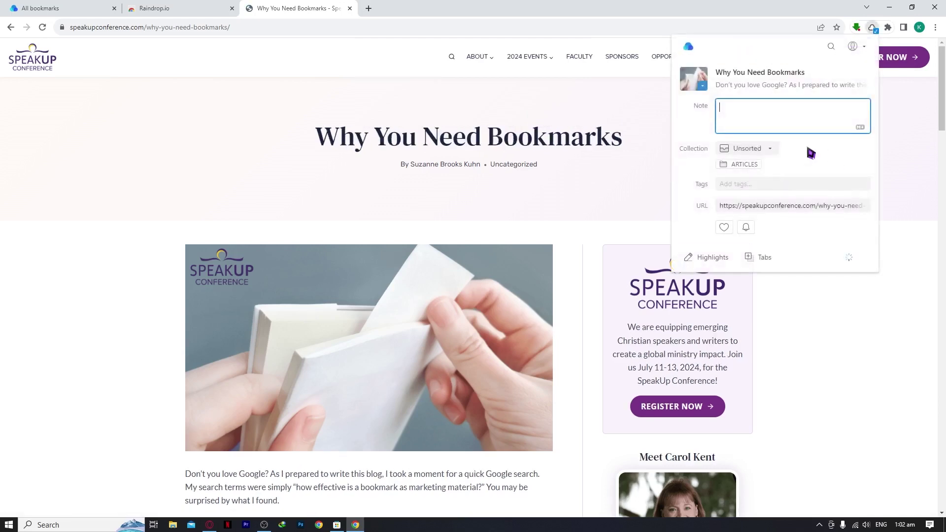
{"action": "left_click", "coordinate": [708, 266]}
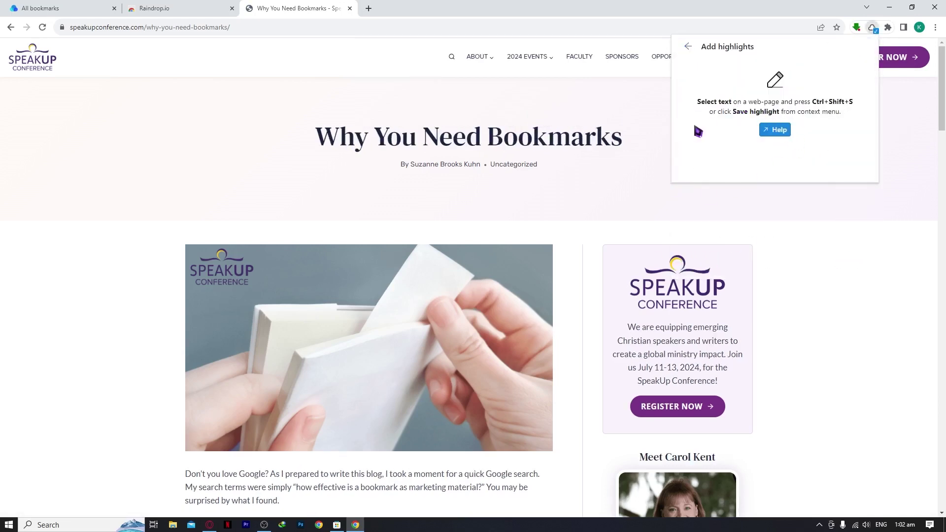
{"action": "scroll", "coordinate": [520, 272], "scroll_direction": "down", "scroll_amount": 4}
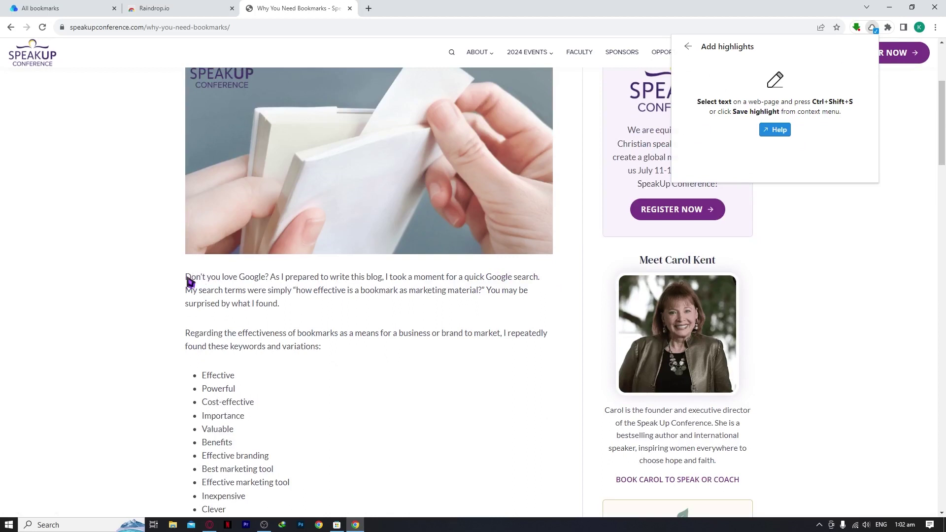
{"action": "left_click_drag", "start_coordinate": [185, 277], "coordinate": [271, 286]}
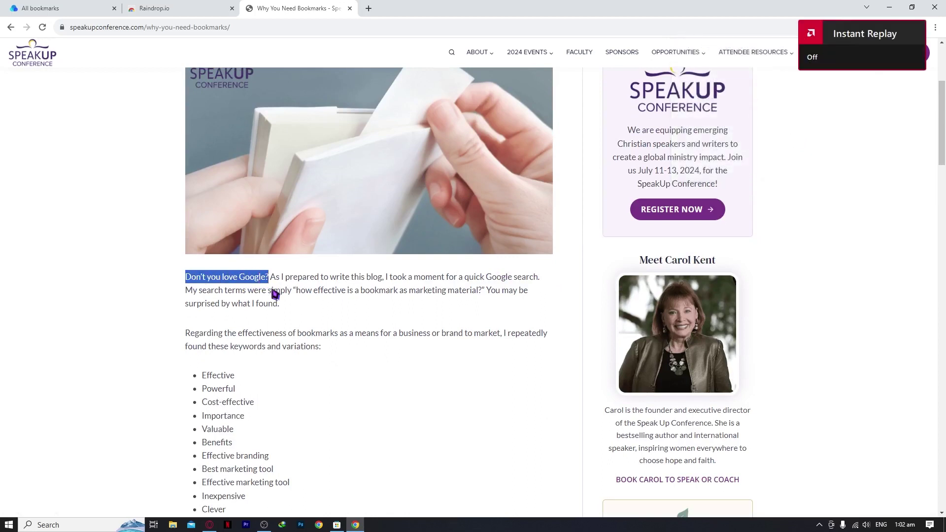
{"action": "left_click", "coordinate": [287, 305]}
{"action": "triple_click", "coordinate": [268, 279]}
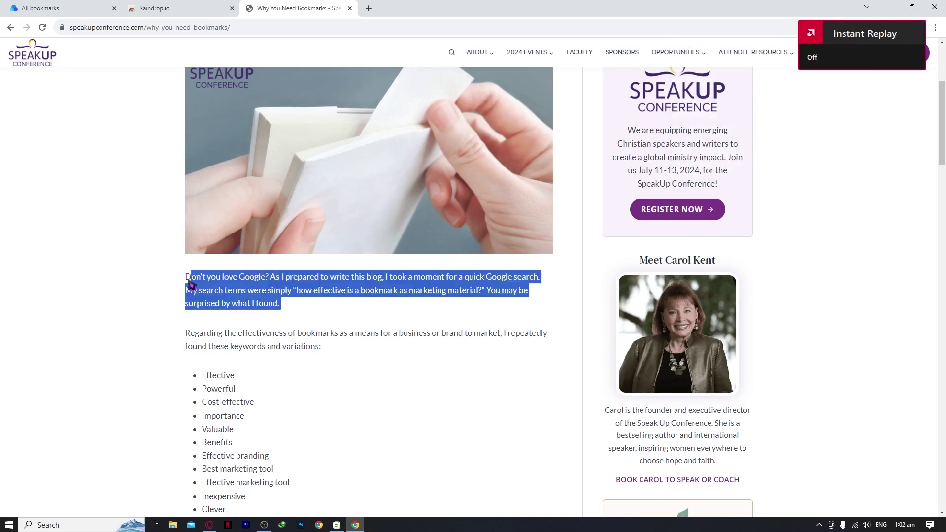
{"action": "left_click", "coordinate": [289, 289]}
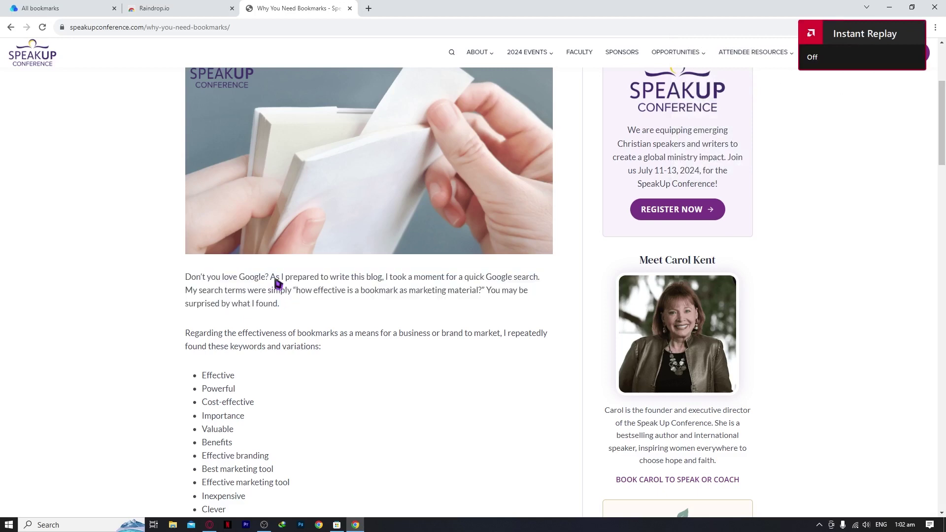
{"action": "left_click", "coordinate": [874, 27]}
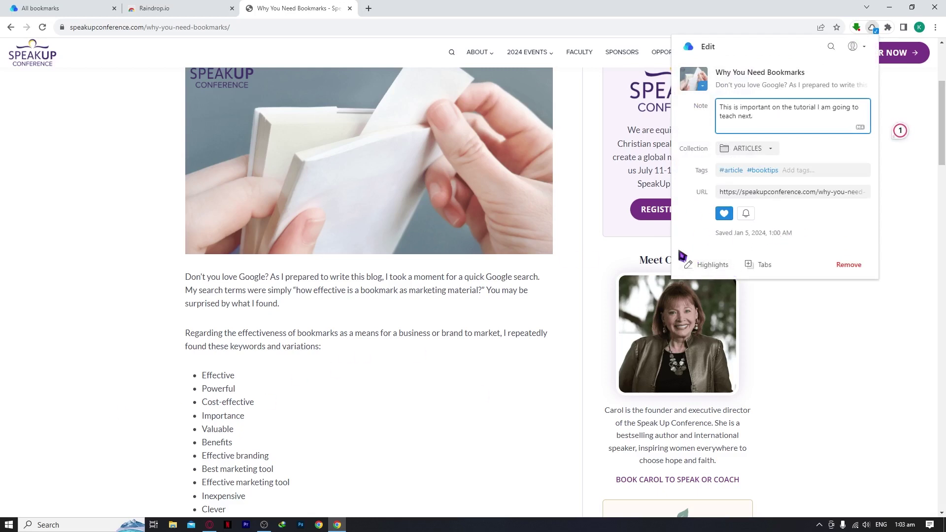
{"action": "left_click", "coordinate": [759, 271]}
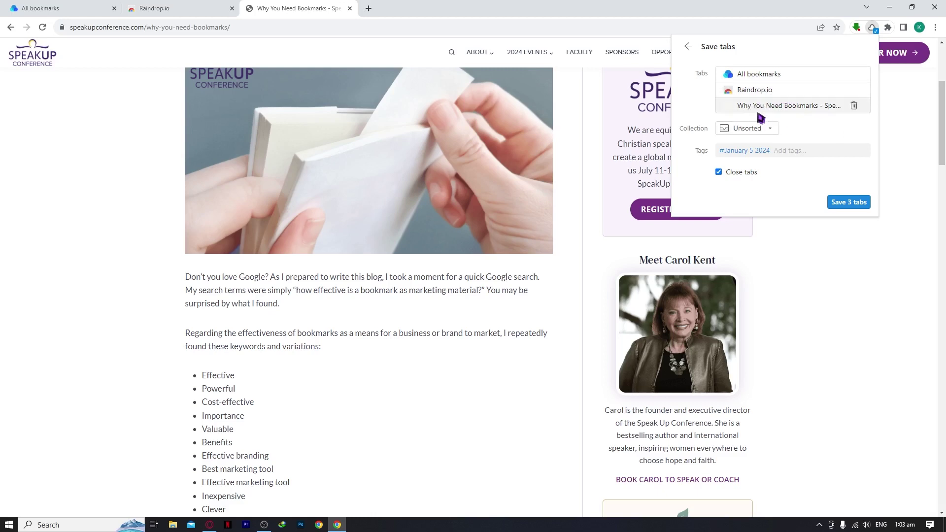
{"action": "left_click", "coordinate": [762, 129]}
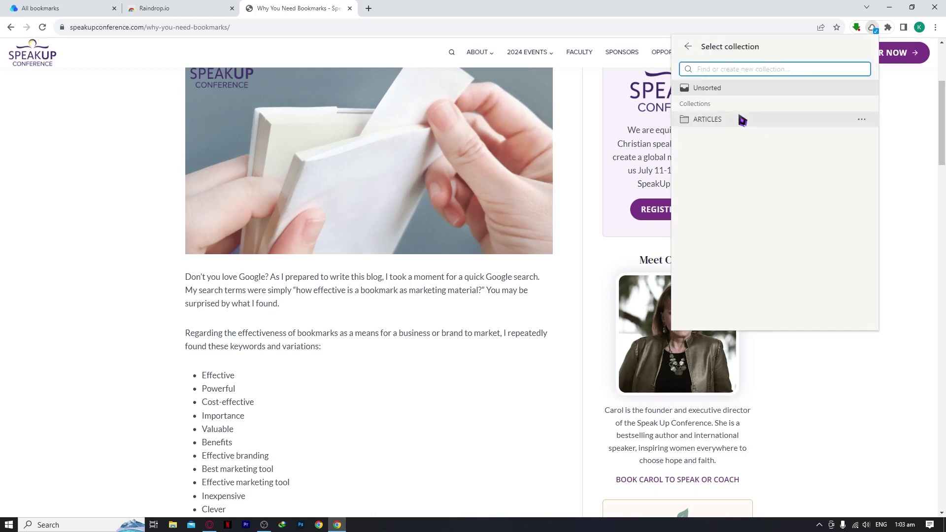
{"action": "left_click", "coordinate": [690, 48]}
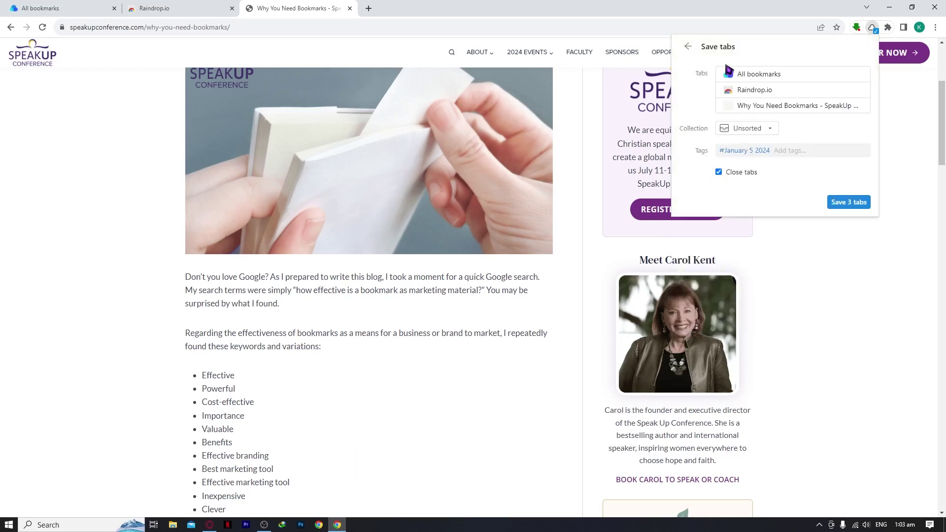
{"action": "left_click", "coordinate": [688, 47]}
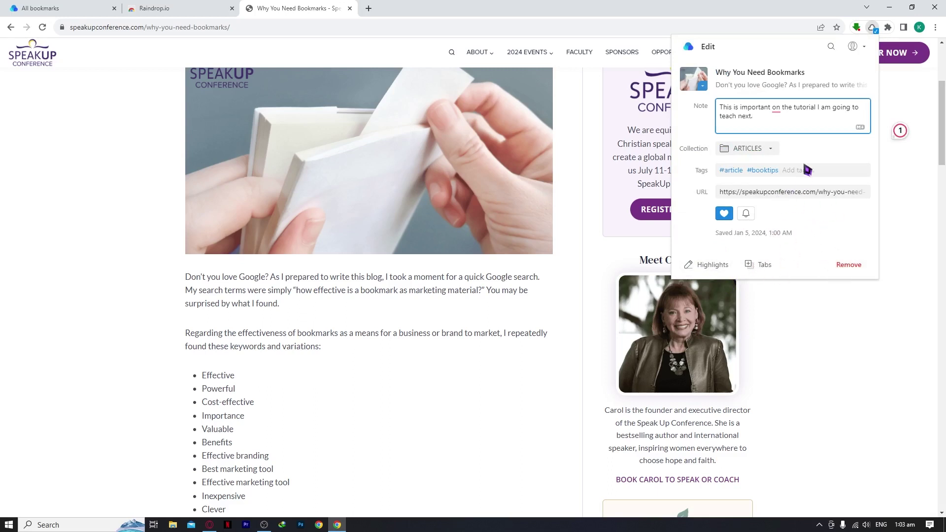
{"action": "left_click", "coordinate": [810, 242]}
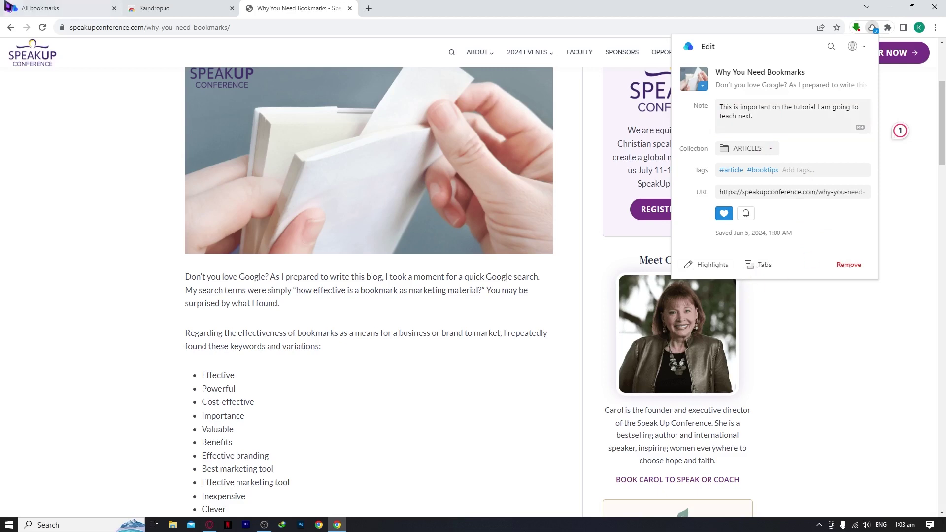
- Filter the library to Favorites and check the article's extension panel
{"action": "left_click", "coordinate": [8, 6]}
{"action": "left_click", "coordinate": [43, 28]}
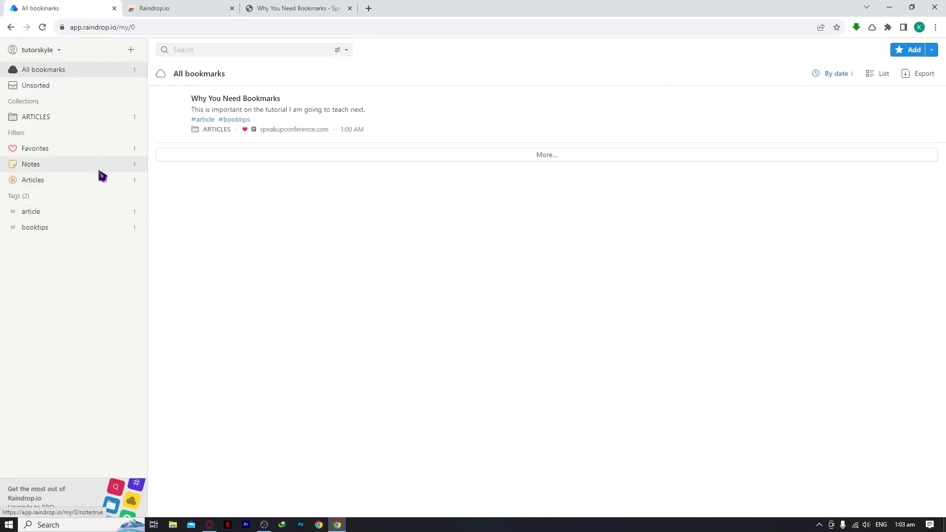
{"action": "left_click", "coordinate": [43, 151]}
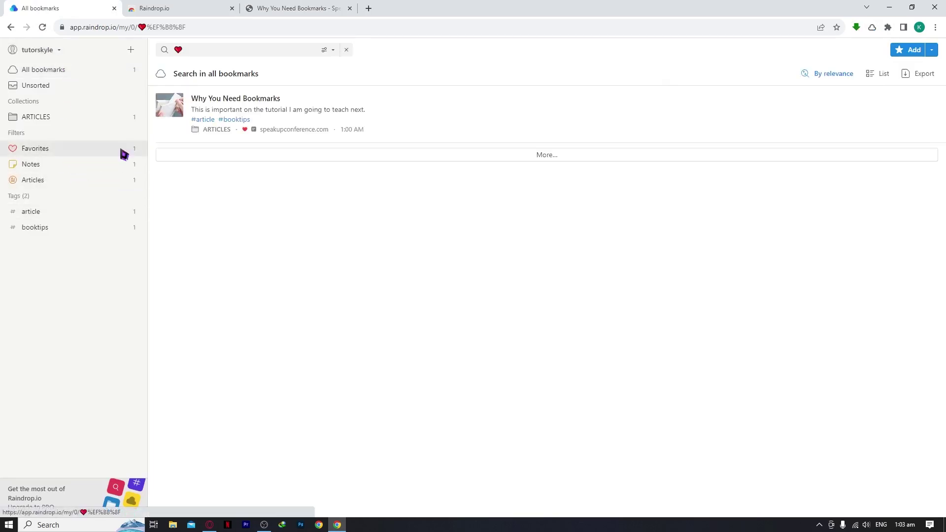
{"action": "left_click", "coordinate": [197, 6]}
{"action": "left_click", "coordinate": [266, 7]}
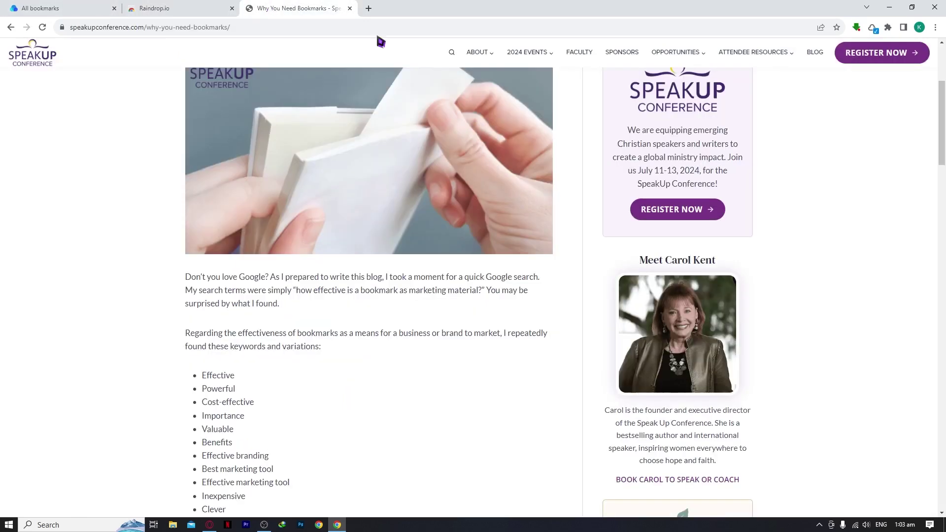
{"action": "left_click", "coordinate": [870, 30]}
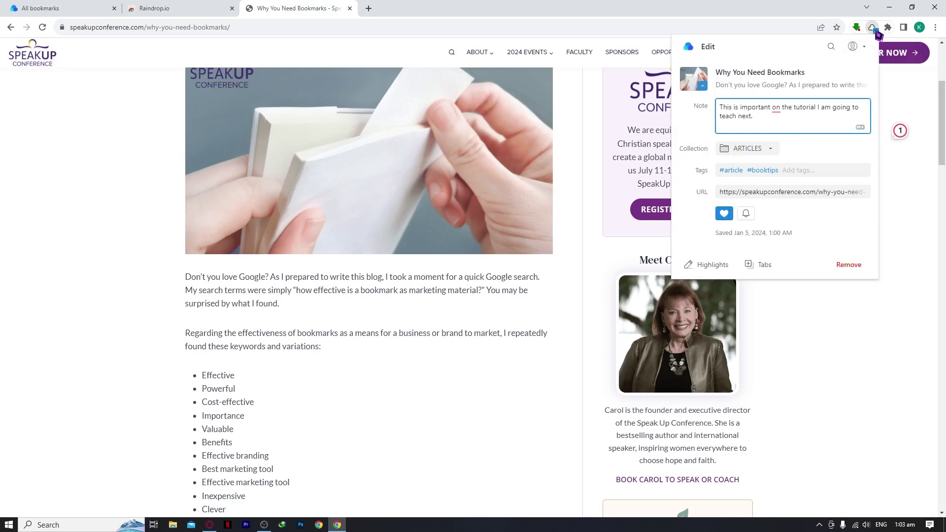
{"action": "left_click", "coordinate": [74, 8]}
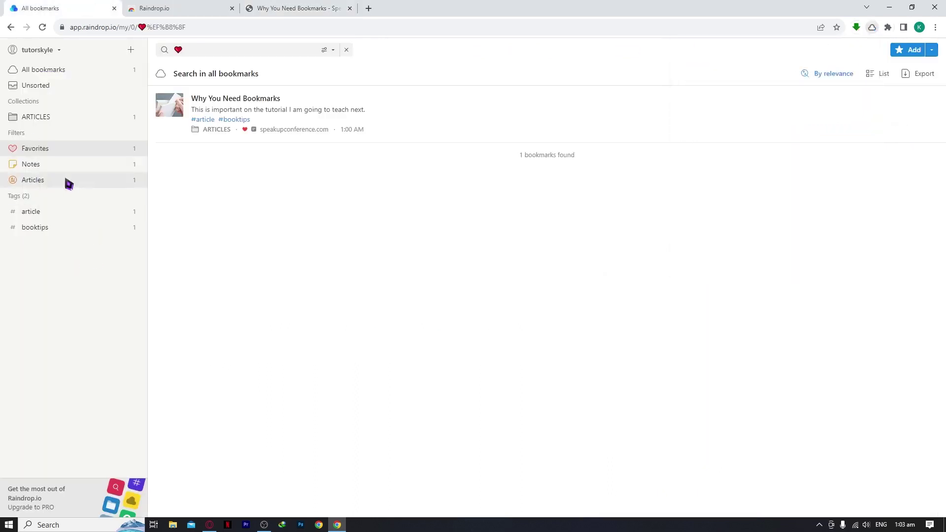
- Apply the Notes filter, open the saved article, then apply the Articles filter
{"action": "left_click", "coordinate": [48, 169]}
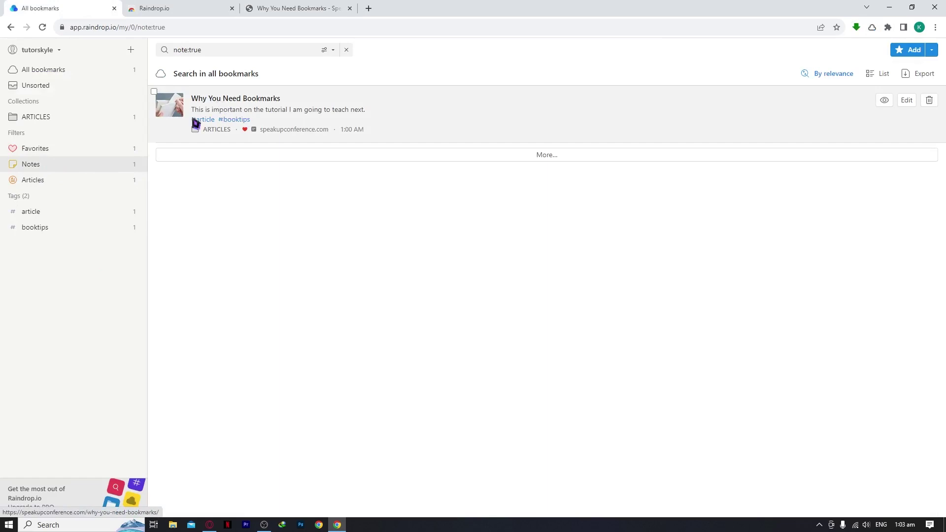
{"action": "left_click", "coordinate": [310, 112]}
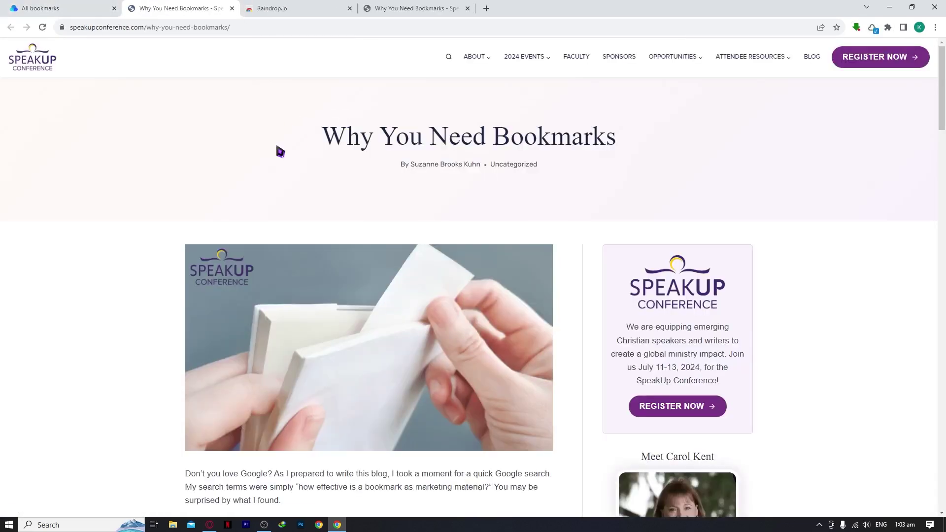
{"action": "left_click", "coordinate": [232, 8]}
{"action": "left_click", "coordinate": [32, 187]}
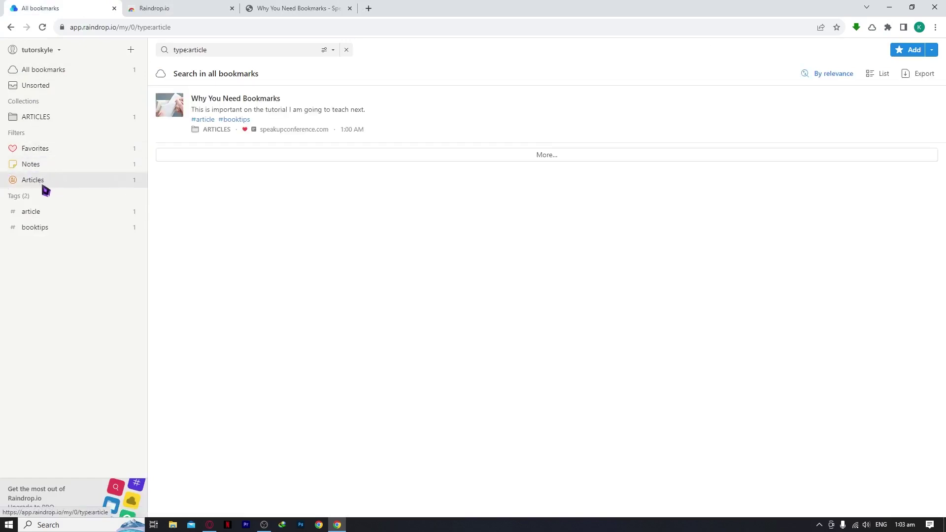
- Filter by the article and booktips tags, then open the ARTICLES collection
{"action": "left_click", "coordinate": [34, 217]}
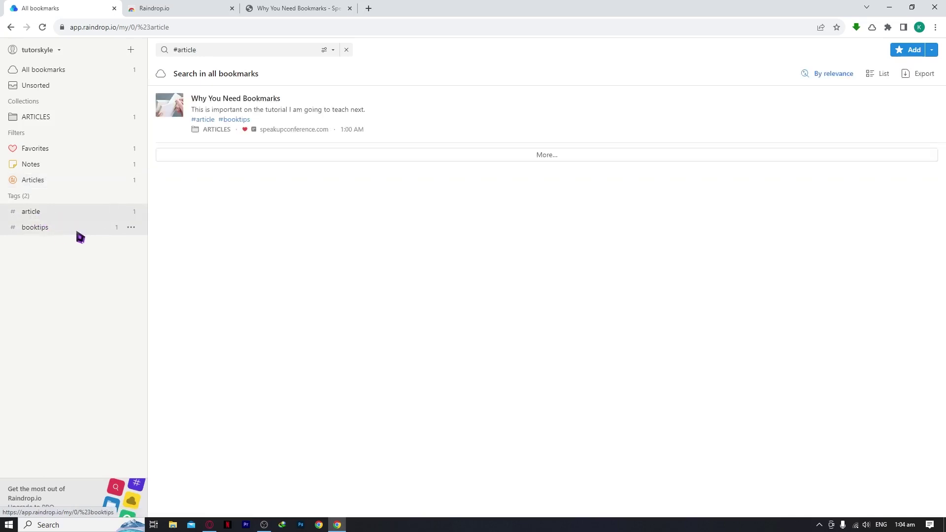
{"action": "left_click", "coordinate": [48, 226]}
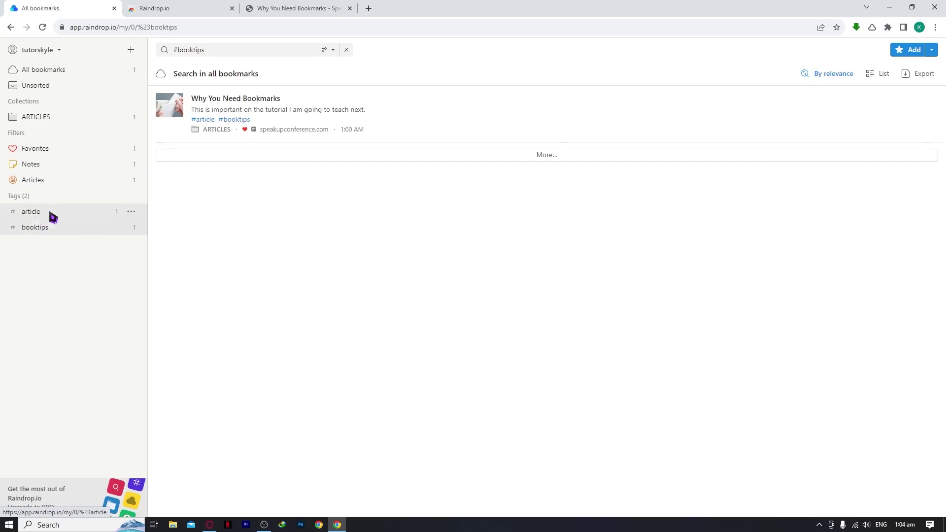
{"action": "left_click", "coordinate": [53, 217]}
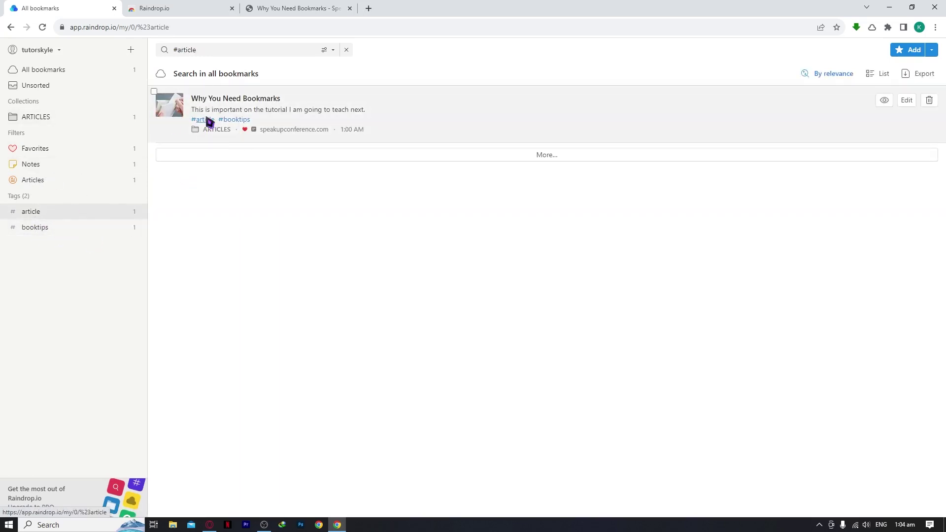
{"action": "left_click", "coordinate": [60, 225]}
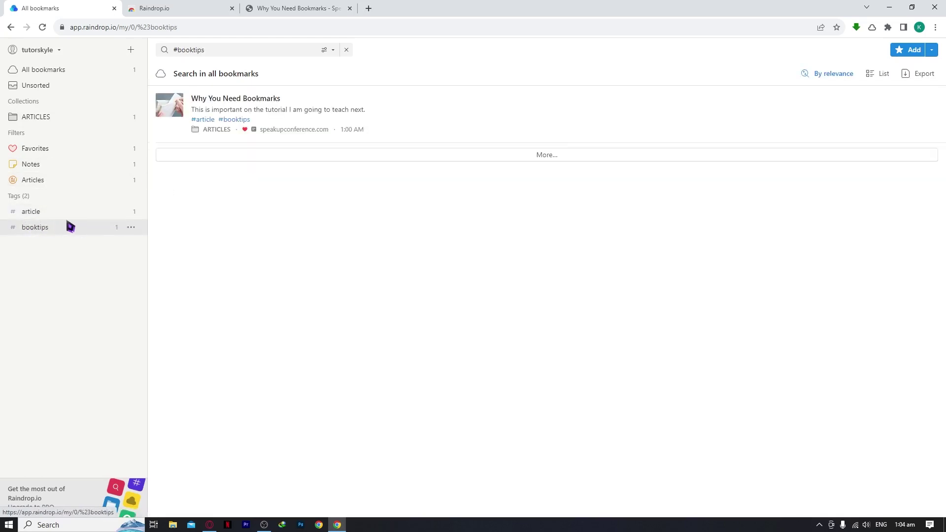
{"action": "left_click", "coordinate": [69, 118]}
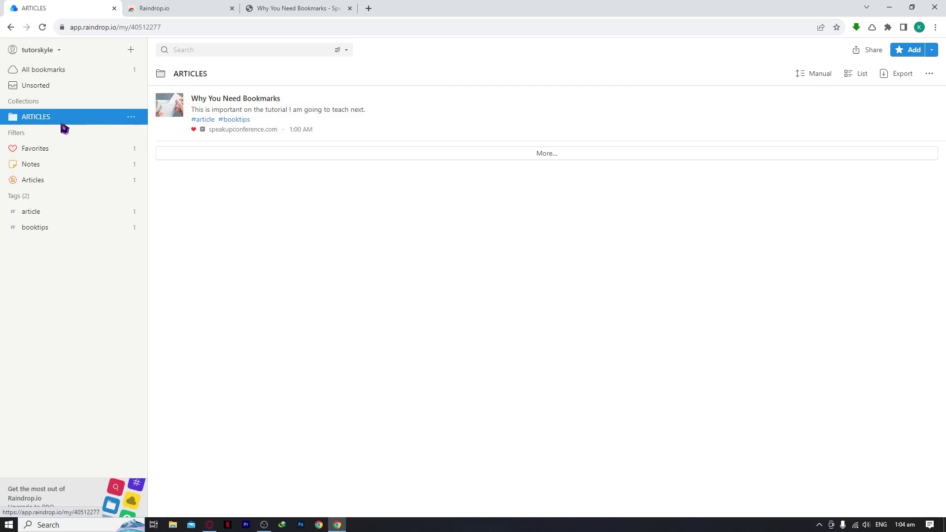
- Within ARTICLES, filter by article and booktips tags, then Favorites, Notes and Articles
{"action": "left_click", "coordinate": [57, 212]}
{"action": "left_click", "coordinate": [36, 228]}
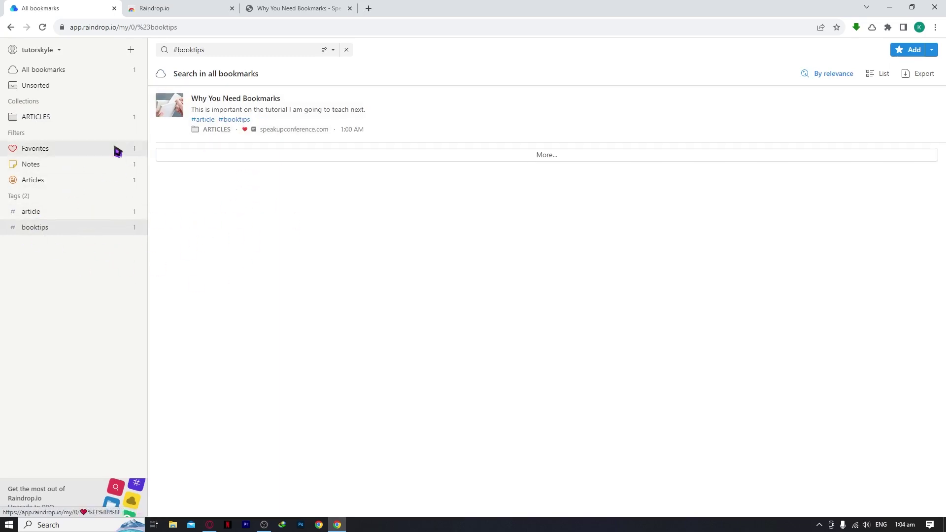
{"action": "left_click", "coordinate": [56, 150]}
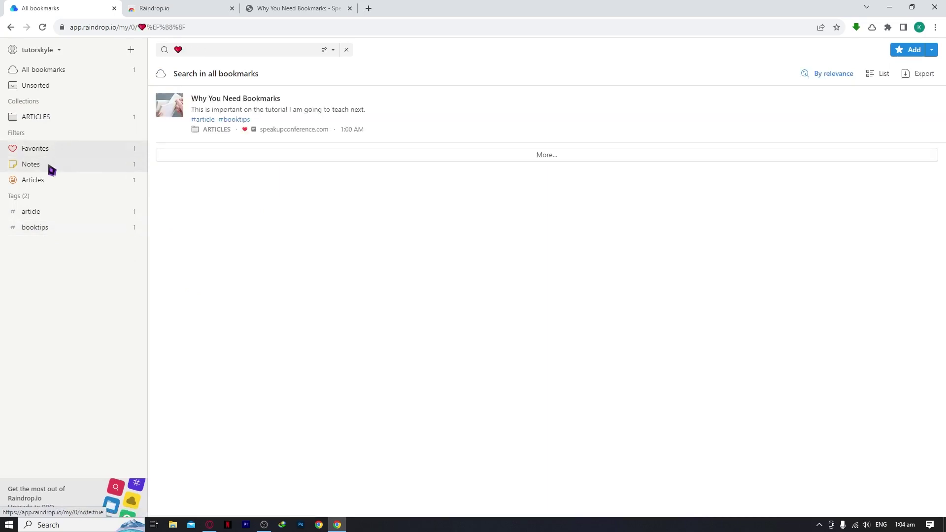
{"action": "left_click", "coordinate": [53, 166]}
{"action": "left_click", "coordinate": [60, 181]}
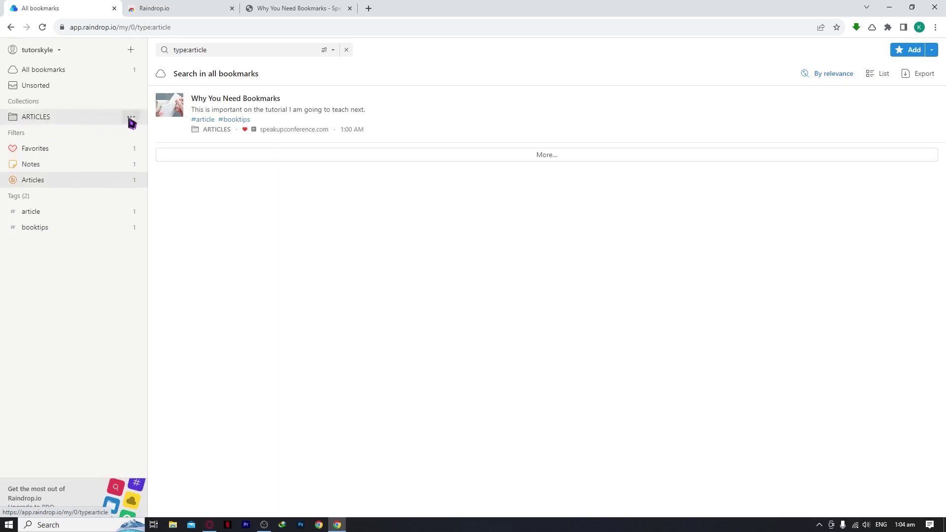
- Open the ARTICLES collection and select all its bookmarks, then cancel the selection
{"action": "left_click", "coordinate": [131, 117]}
{"action": "left_click", "coordinate": [91, 118]}
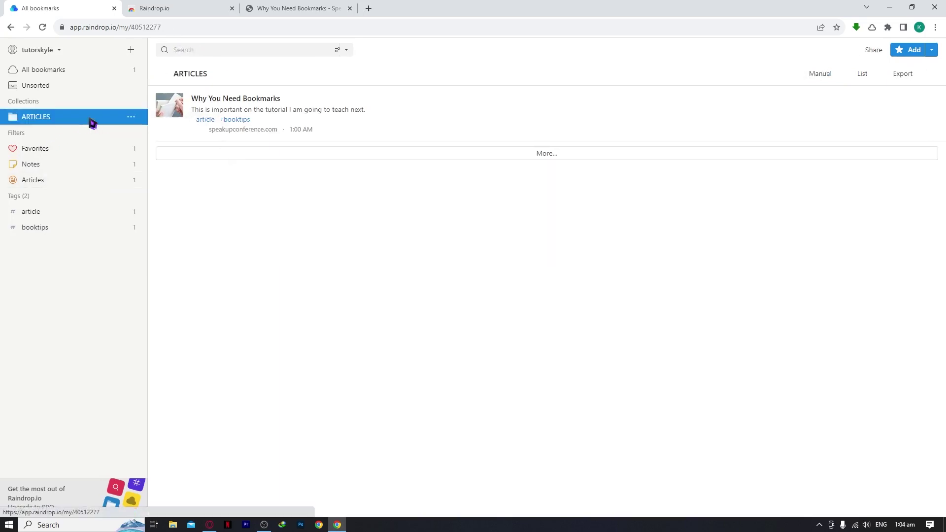
{"action": "left_click", "coordinate": [161, 74]}
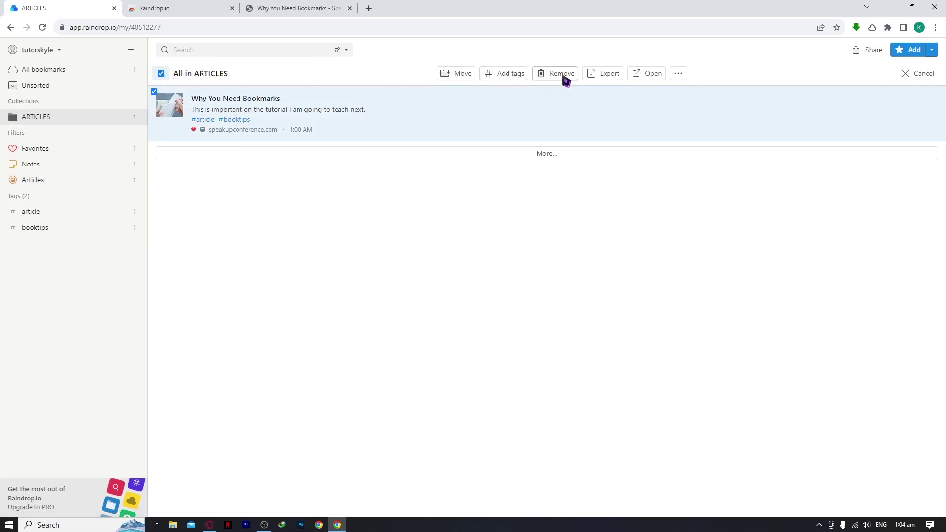
{"action": "left_click", "coordinate": [917, 74]}
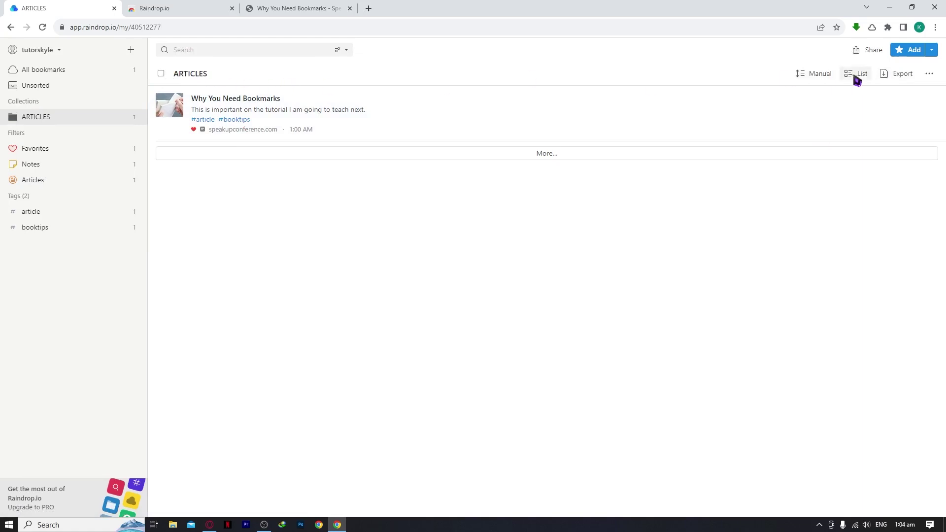
- Change the ARTICLES collection icon to the calendar icon under Flat fun
{"action": "left_click", "coordinate": [929, 74]}
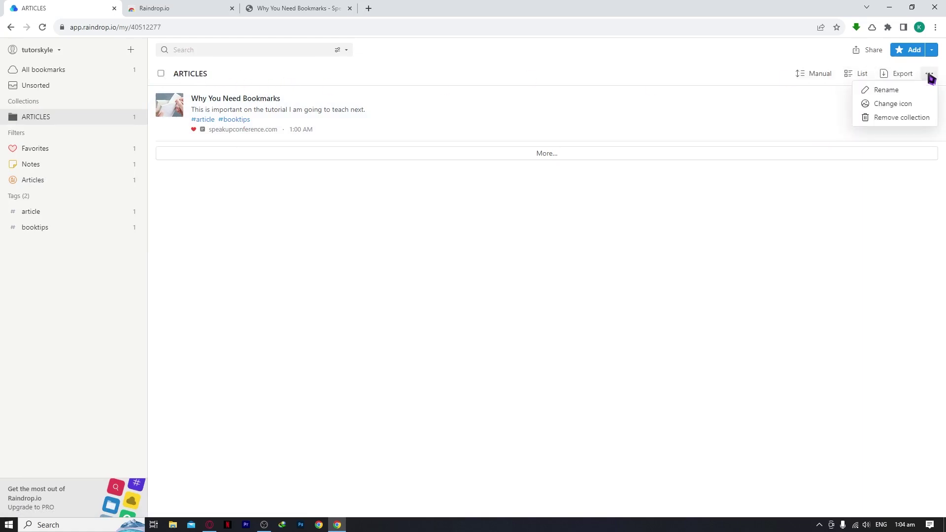
{"action": "left_click", "coordinate": [888, 106]}
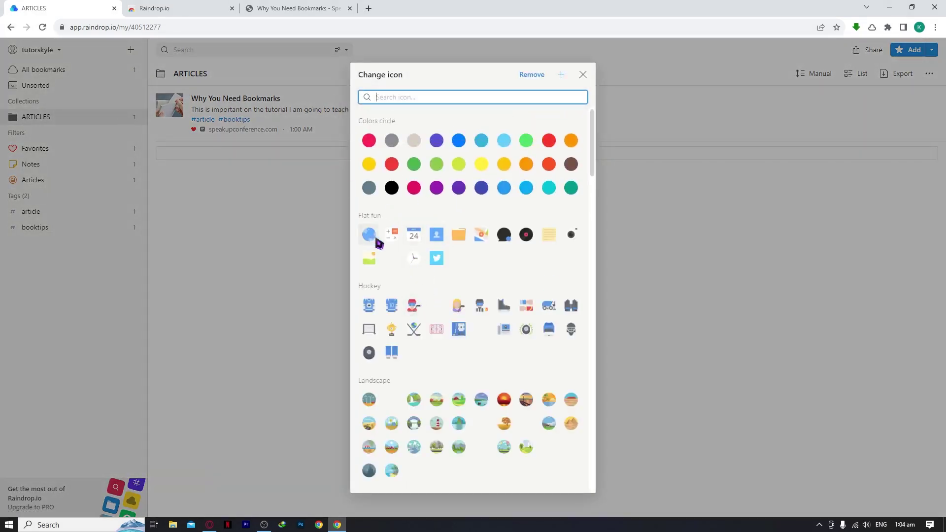
{"action": "left_click", "coordinate": [416, 237]}
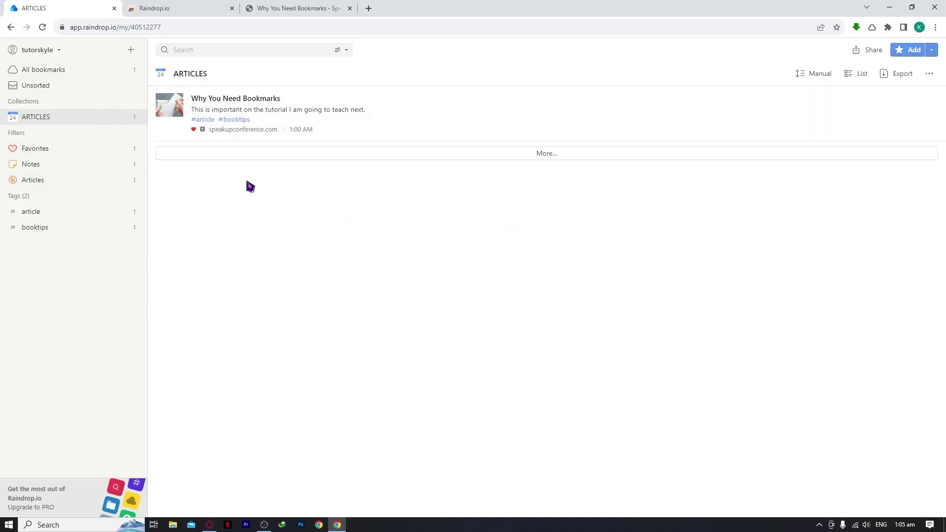
- Go to Settings from the account name dropdown
{"action": "left_click", "coordinate": [58, 51]}
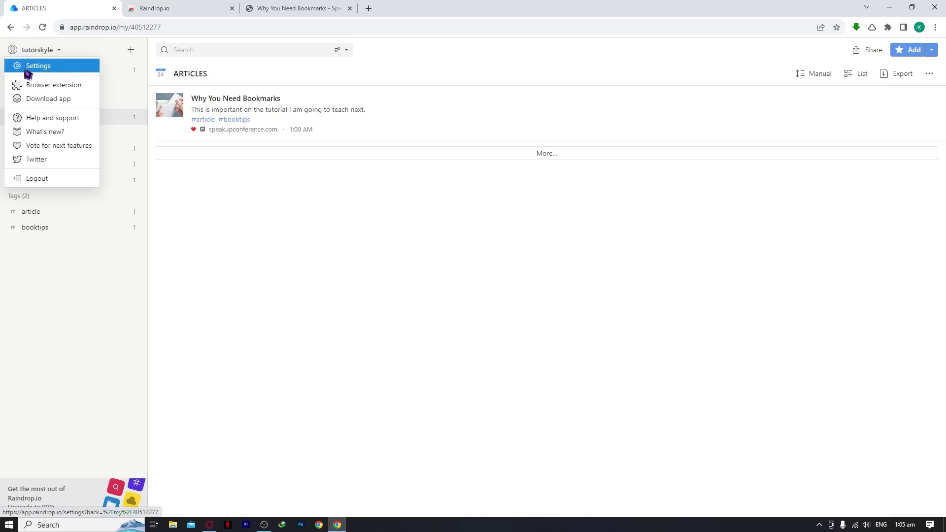
{"action": "left_click", "coordinate": [41, 74]}
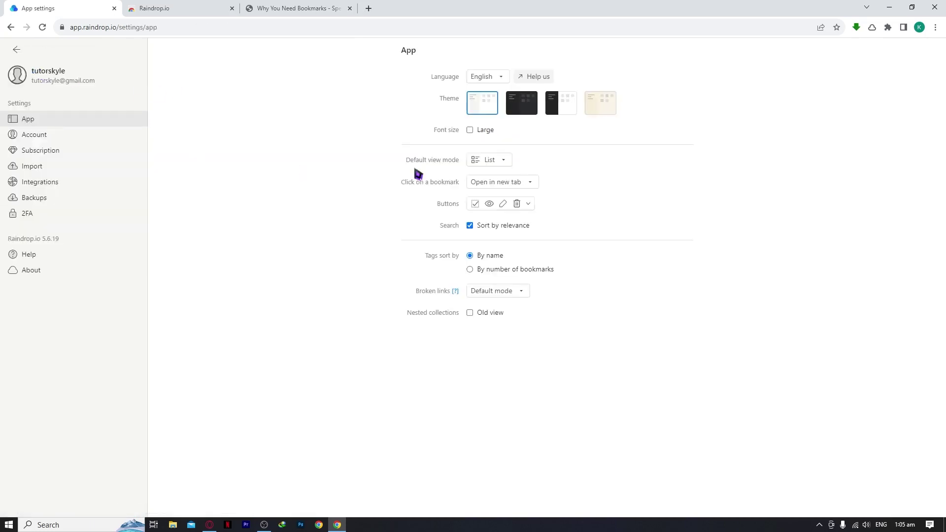
- Preview the dark themes and apply the sepia theme swatch
{"action": "left_click", "coordinate": [537, 103]}
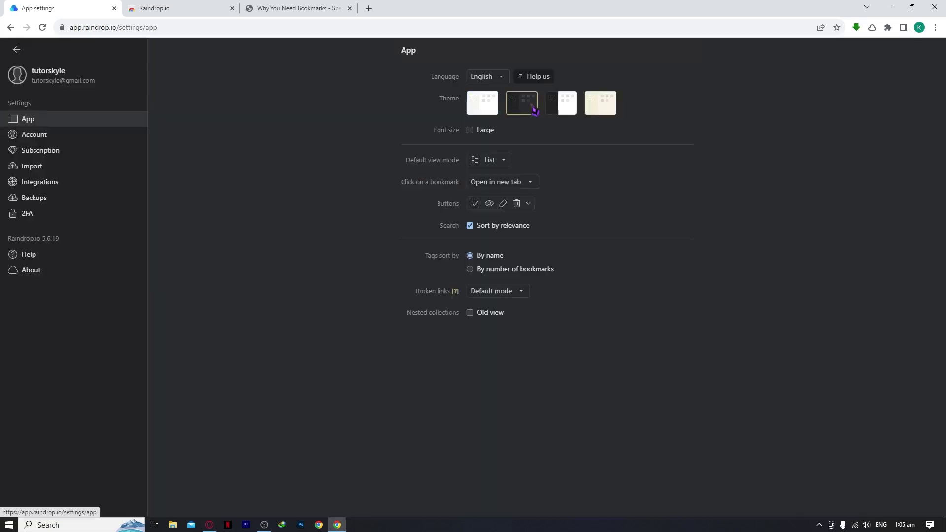
{"action": "left_click", "coordinate": [562, 104]}
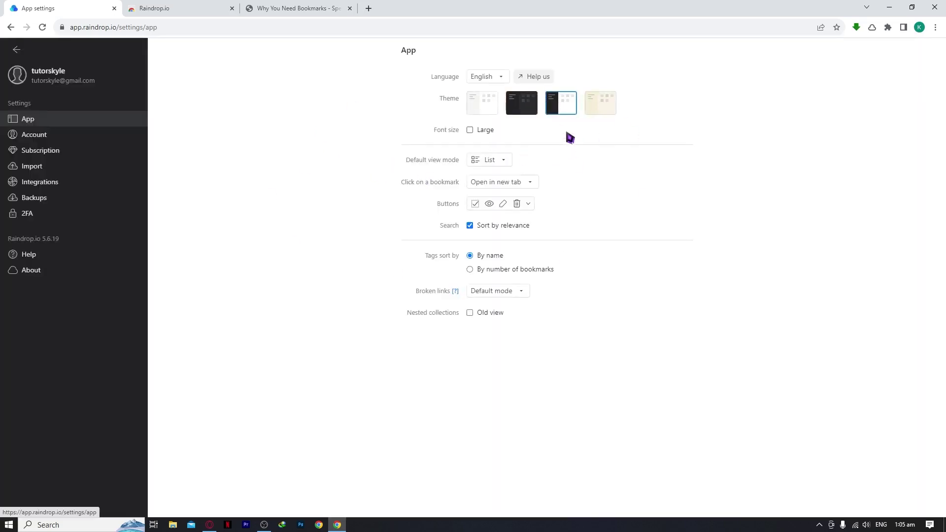
{"action": "left_click", "coordinate": [602, 105]}
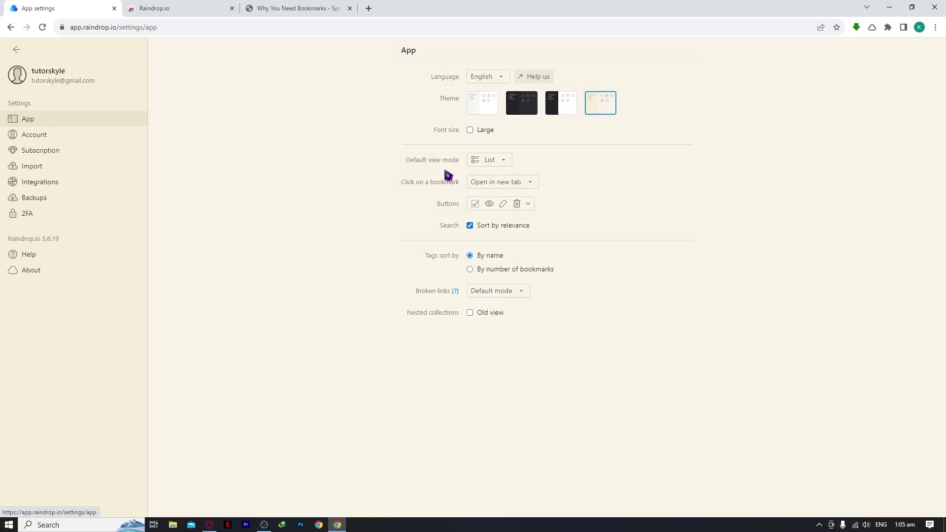
- Set Default view mode to Cards and dismiss the existing-collections prompt
{"action": "left_click", "coordinate": [491, 161]}
{"action": "left_click", "coordinate": [512, 188]}
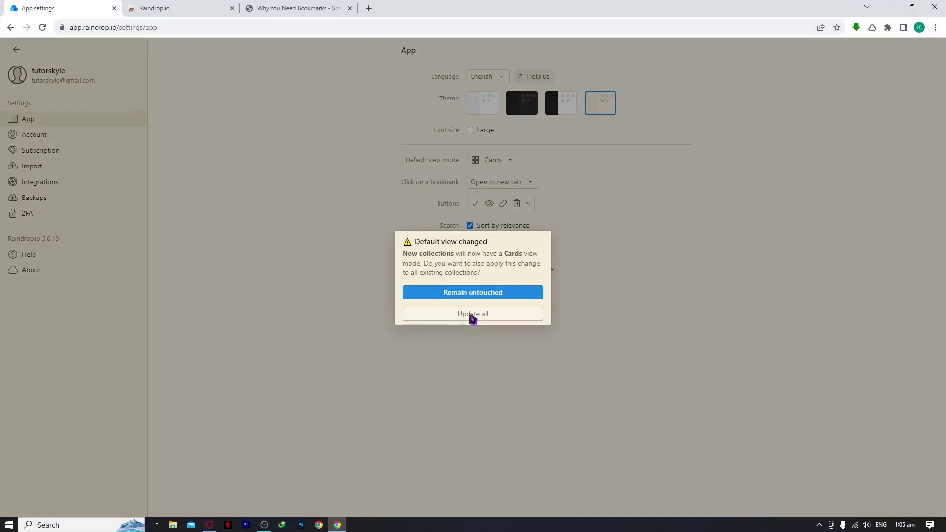
{"action": "left_click", "coordinate": [493, 294]}
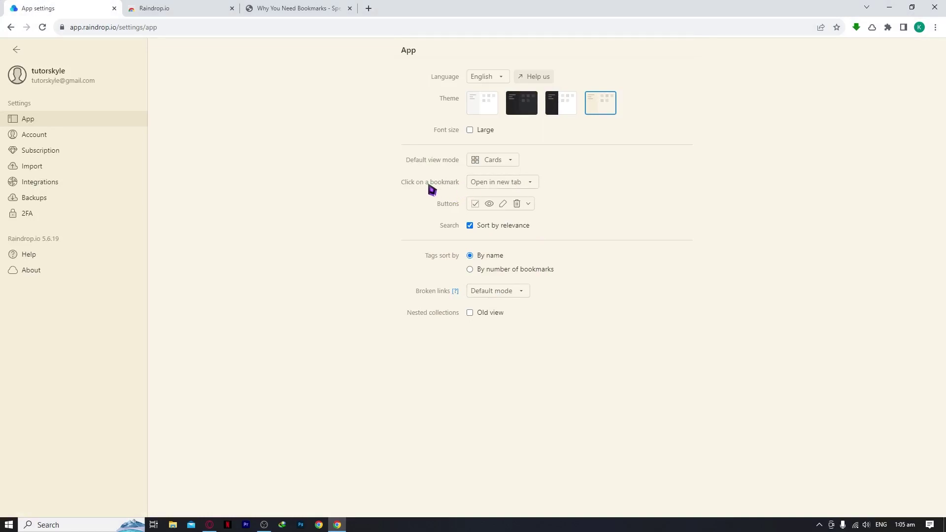
- Set Click on a bookmark to Preview
{"action": "left_click_drag", "start_coordinate": [464, 190], "coordinate": [477, 189]}
{"action": "left_click", "coordinate": [505, 184]}
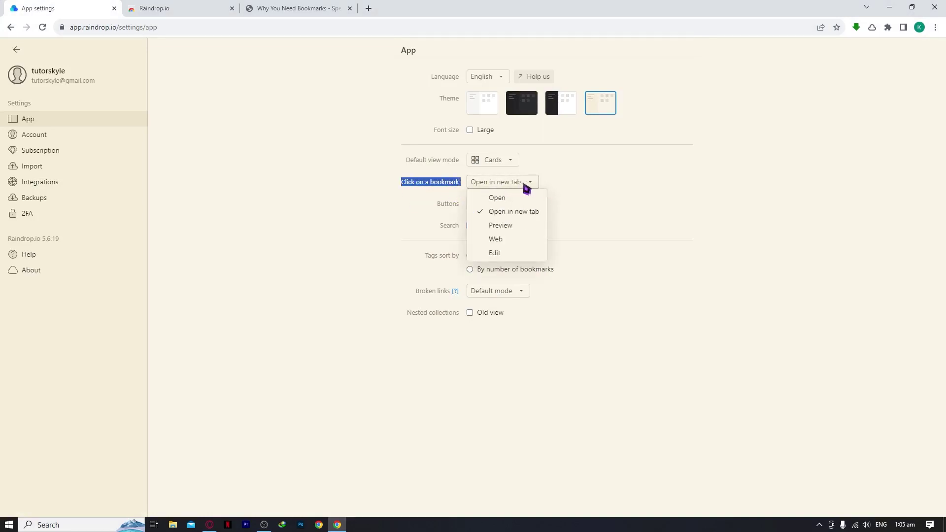
{"action": "left_click", "coordinate": [496, 227]}
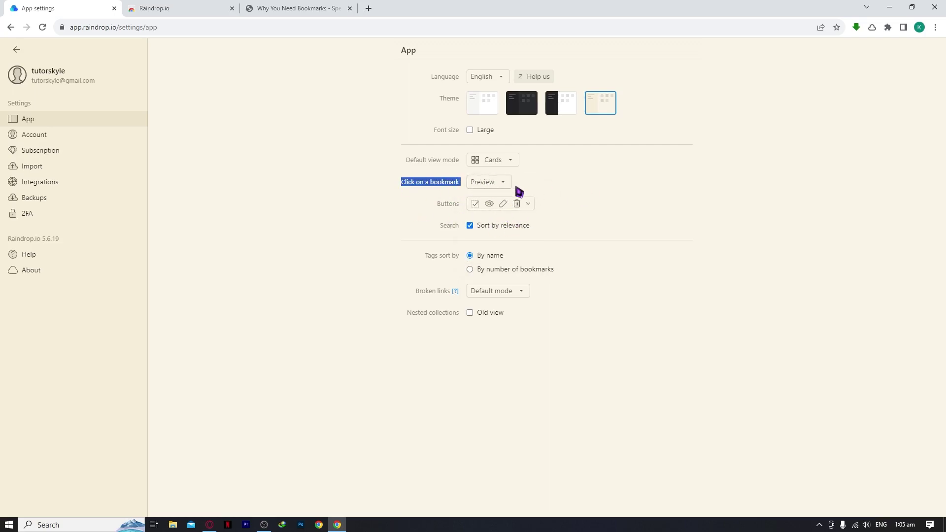
{"action": "left_click", "coordinate": [581, 204]}
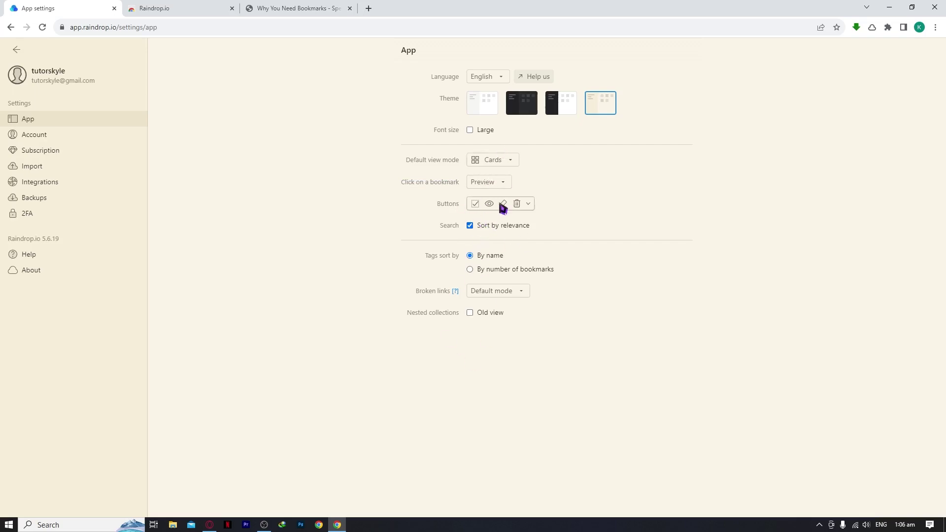
- Tick Preview and Add to favorites under Buttons and set Tags sort to By number of bookmarks
{"action": "left_click", "coordinate": [528, 204]}
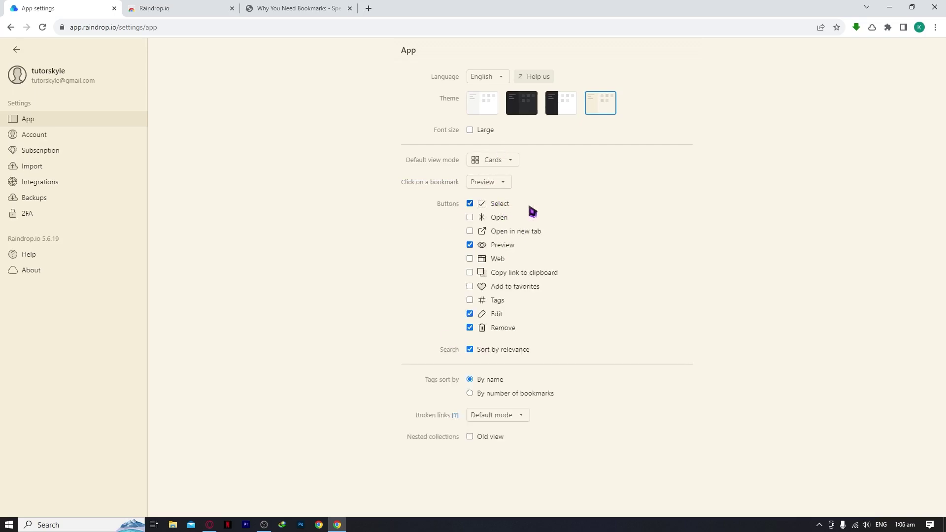
{"action": "left_click", "coordinate": [470, 245]}
{"action": "left_click", "coordinate": [470, 327]}
{"action": "left_click", "coordinate": [471, 393]}
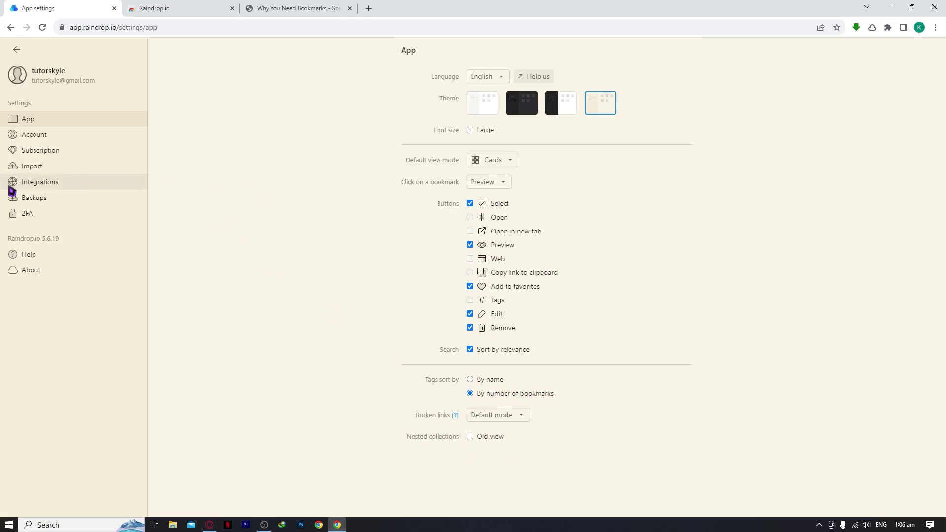
- Browse the Account, Subscription, Import, Integrations, Backups and 2FA pages, then go back to ARTICLES
{"action": "left_click", "coordinate": [37, 136]}
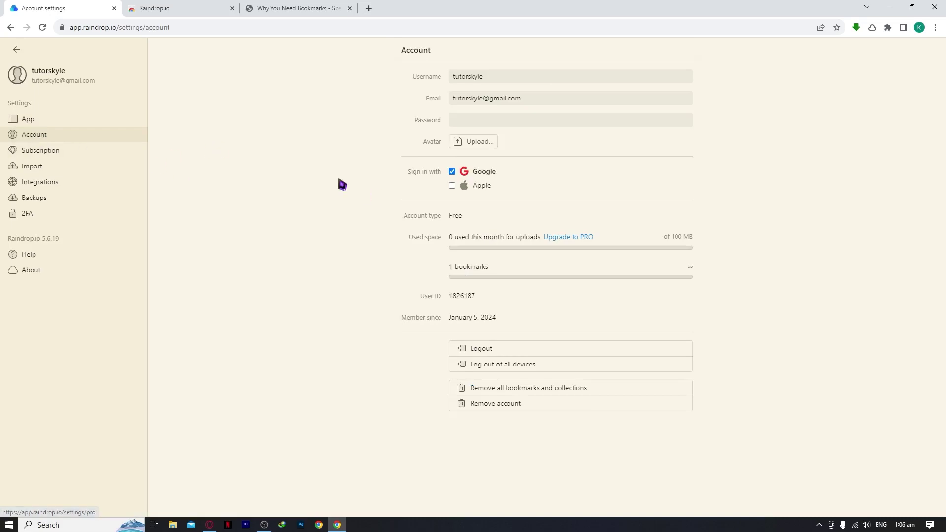
{"action": "left_click", "coordinate": [46, 154]}
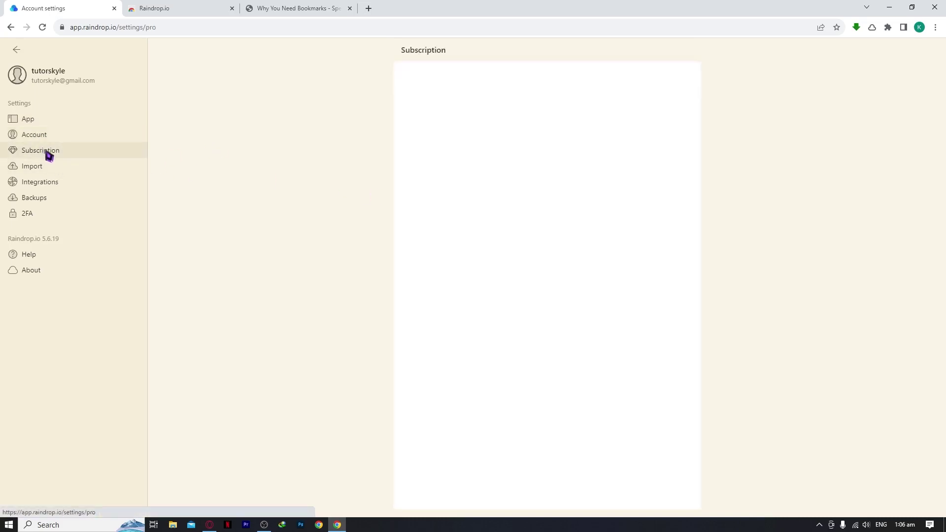
{"action": "scroll", "coordinate": [454, 251], "scroll_direction": "down", "scroll_amount": 4}
{"action": "scroll", "coordinate": [690, 311], "scroll_direction": "down", "scroll_amount": 10}
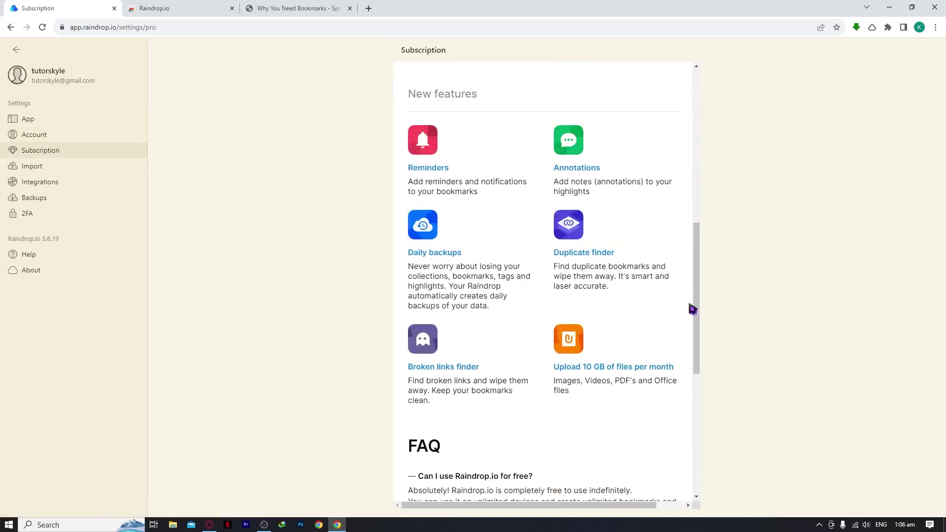
{"action": "scroll", "coordinate": [601, 303], "scroll_direction": "up", "scroll_amount": 10}
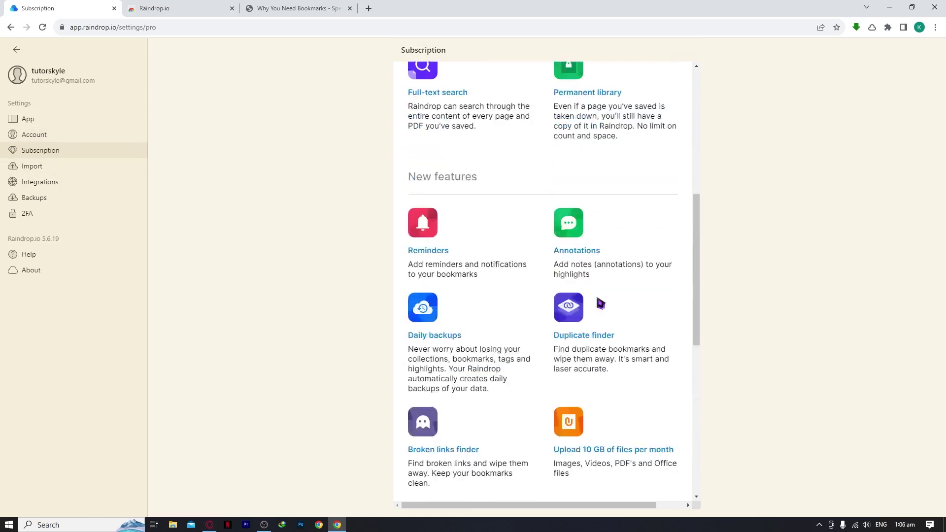
{"action": "left_click", "coordinate": [46, 173]}
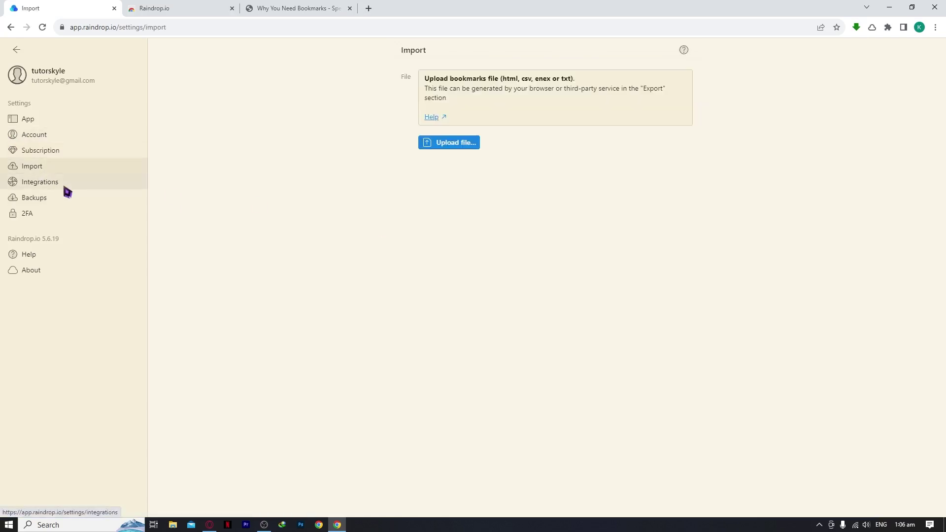
{"action": "left_click", "coordinate": [63, 185]}
{"action": "left_click", "coordinate": [34, 198]}
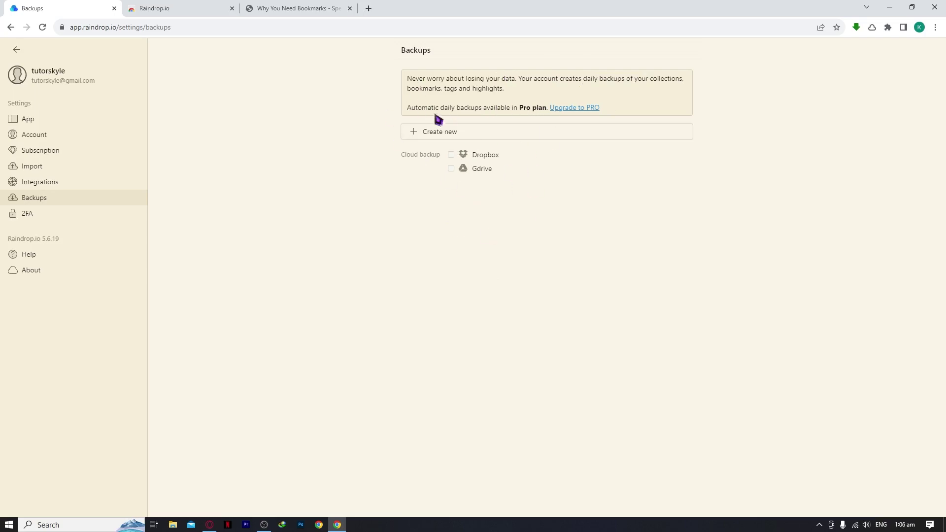
{"action": "left_click", "coordinate": [101, 221]}
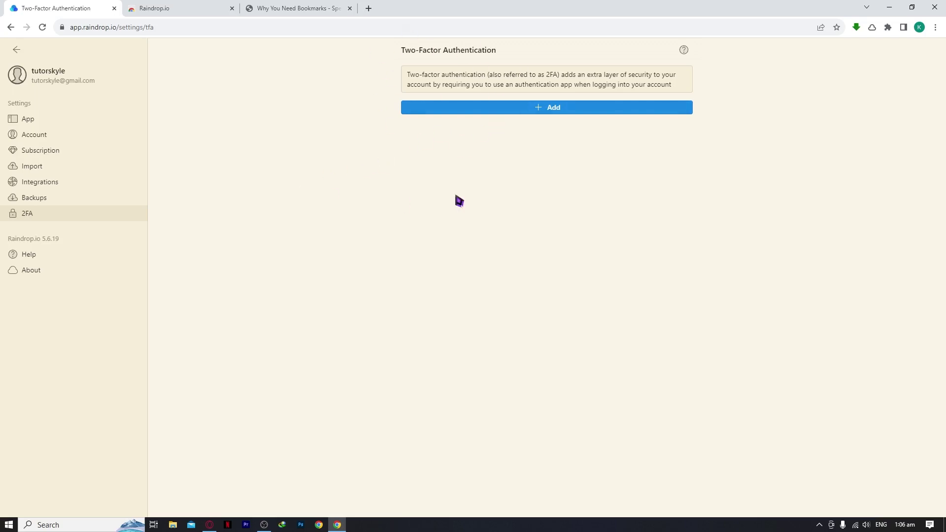
{"action": "left_click", "coordinate": [19, 52]}
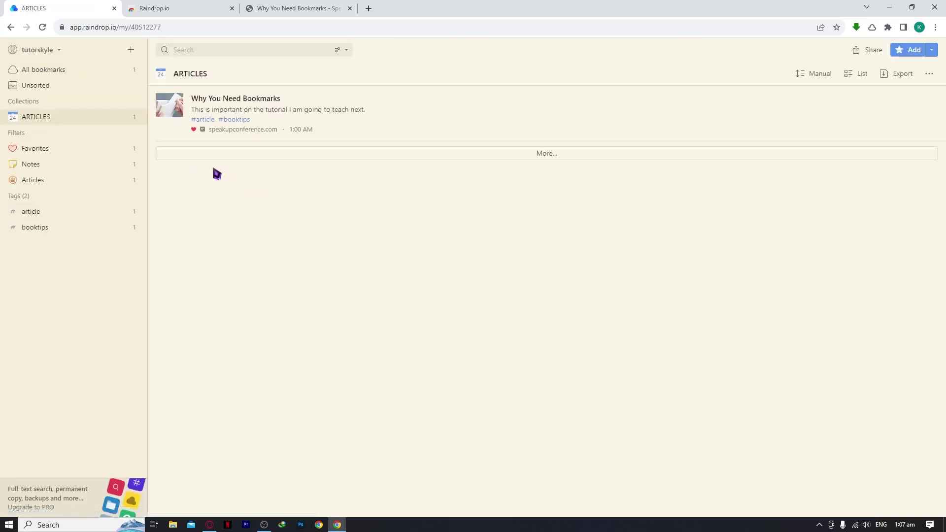
- Load all of ARTICLES' bookmarks and export the collection as a plain text file, ARTICLES.txt
{"action": "left_click", "coordinate": [284, 150]}
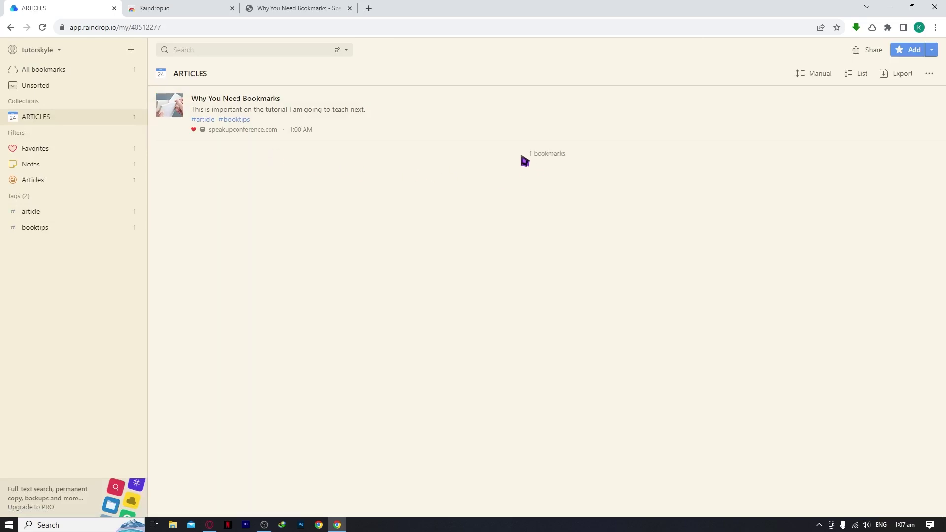
{"action": "left_click_drag", "start_coordinate": [524, 161], "coordinate": [624, 161]}
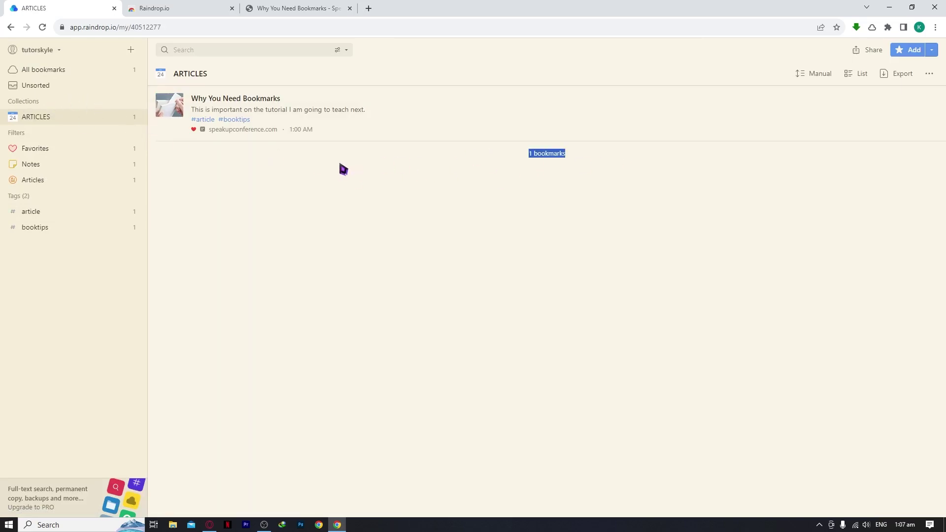
{"action": "left_click", "coordinate": [477, 205]}
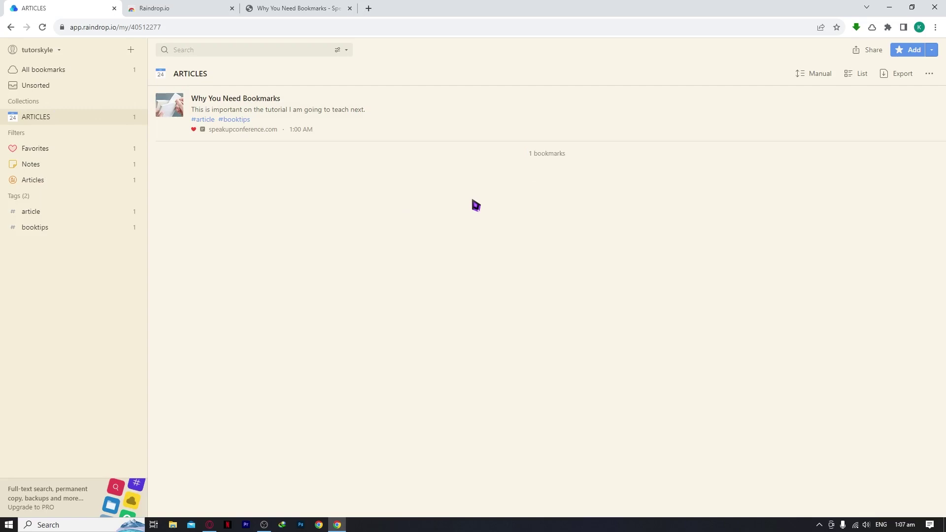
{"action": "left_click", "coordinate": [892, 77]}
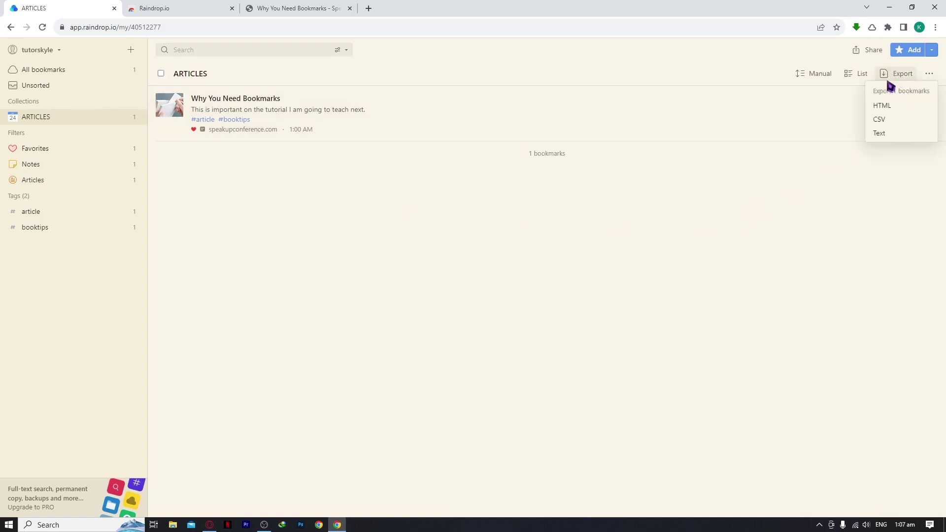
{"action": "left_click", "coordinate": [886, 138]}
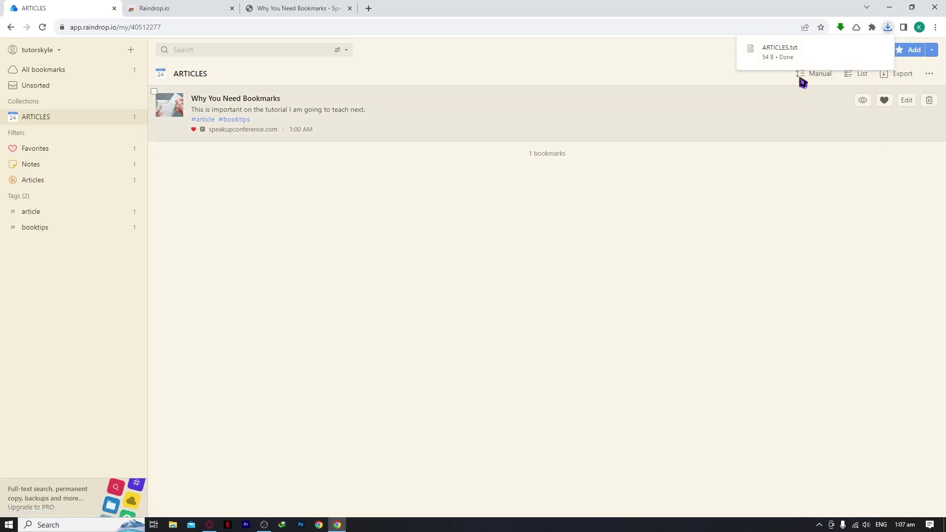
{"action": "left_click", "coordinate": [795, 53]}
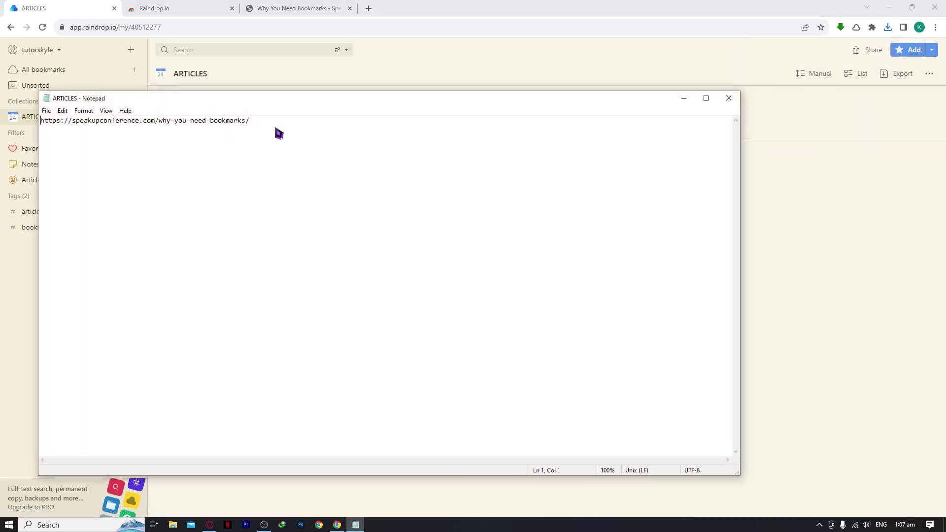
{"action": "left_click_drag", "start_coordinate": [274, 128], "coordinate": [4, 119]}
{"action": "left_click_drag", "start_coordinate": [297, 148], "coordinate": [46, 110]}
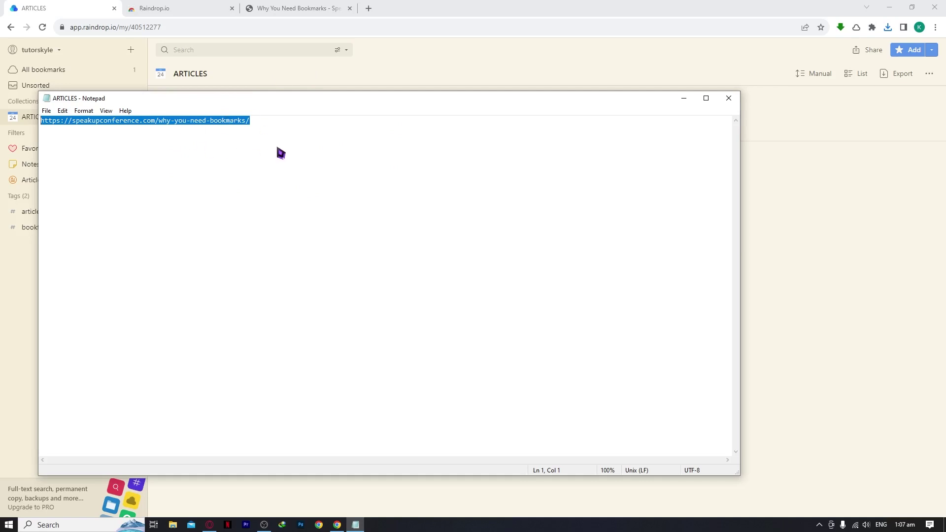
{"action": "left_click", "coordinate": [728, 98]}
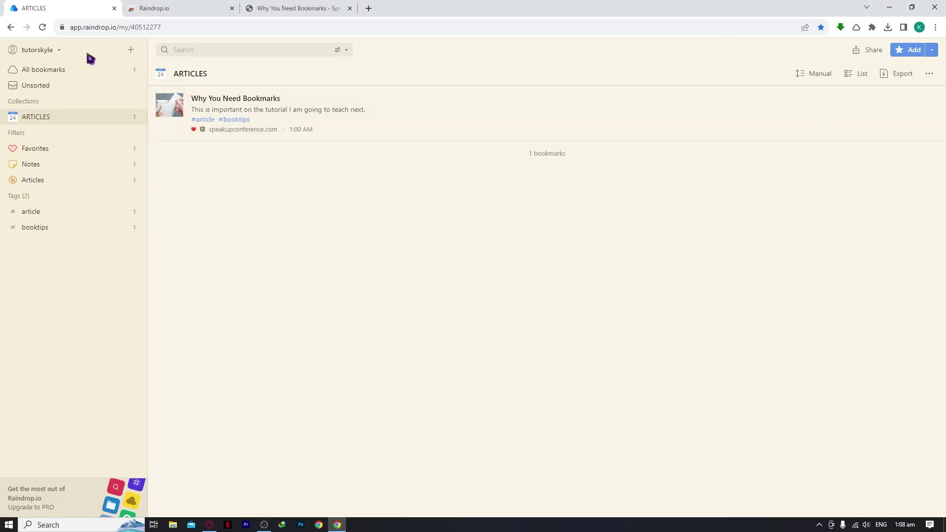
- Open Settings from the account menu and go to the Import page for bookmark files
{"action": "left_click", "coordinate": [45, 49]}
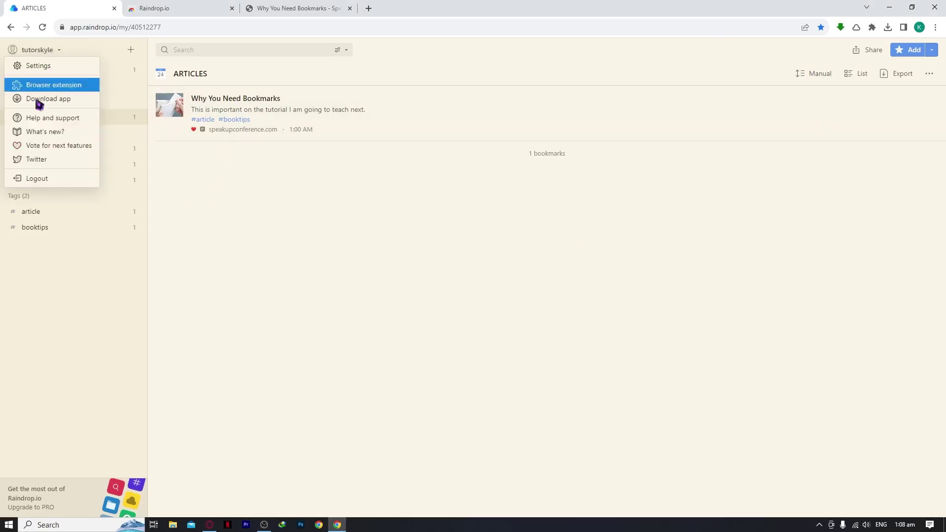
{"action": "left_click", "coordinate": [35, 67]}
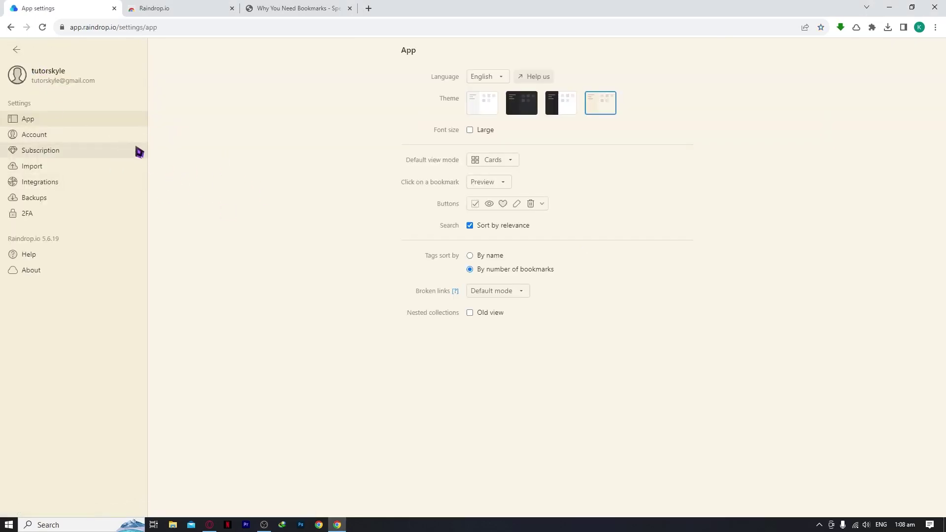
{"action": "left_click", "coordinate": [34, 168]}
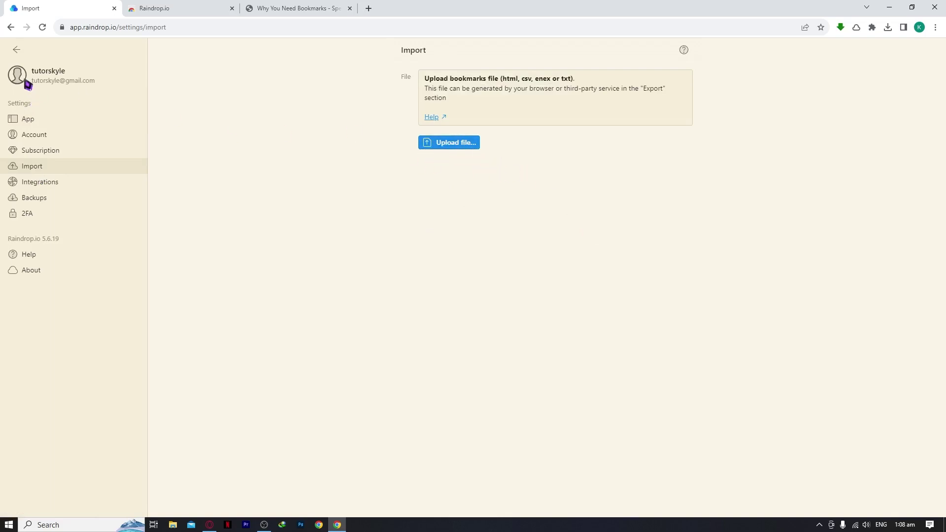
{"action": "left_click", "coordinate": [16, 49]}
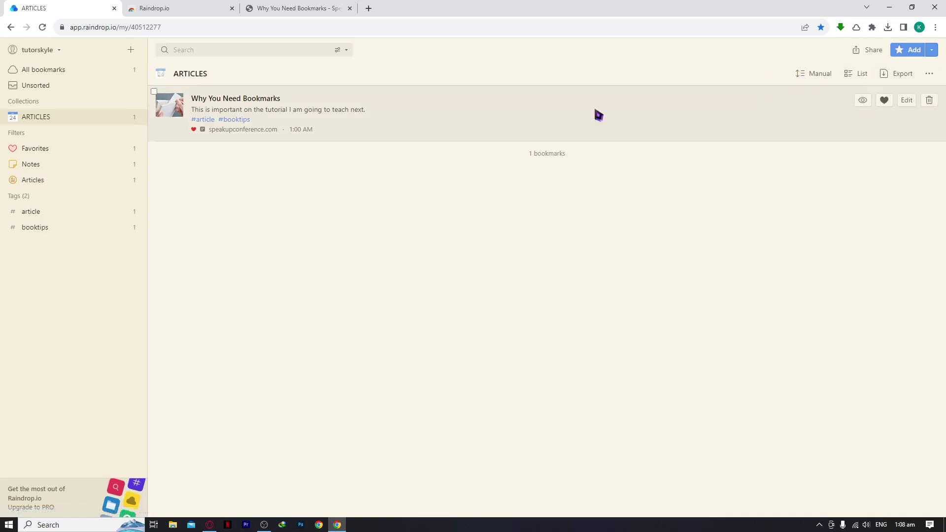
{"action": "left_click", "coordinate": [47, 52]}
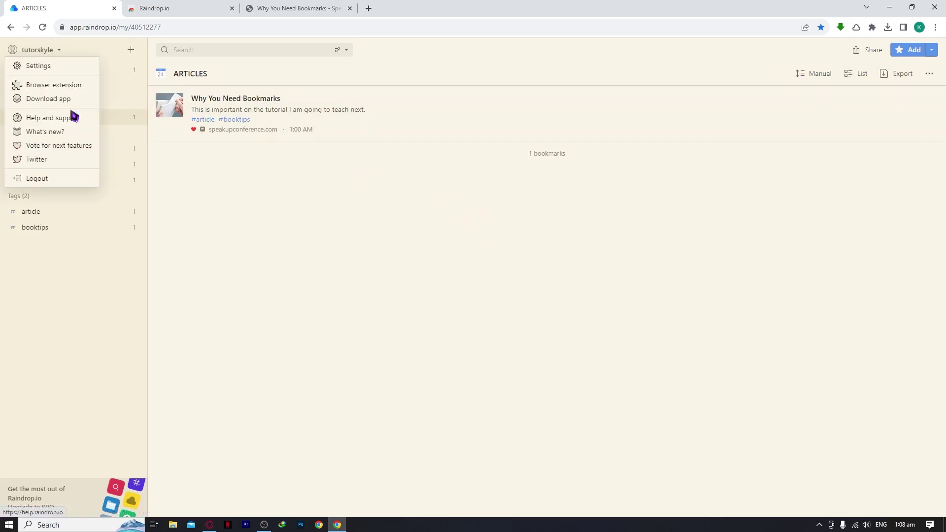
{"action": "left_click", "coordinate": [57, 66]}
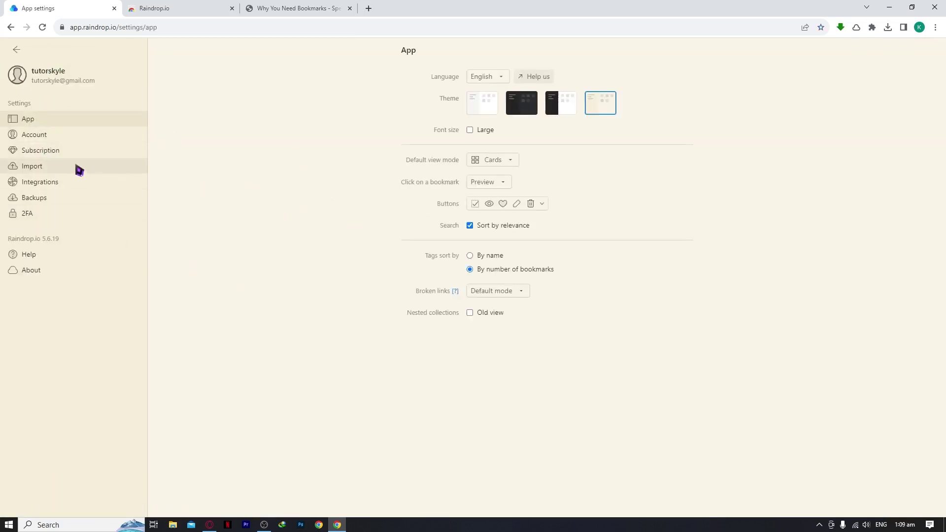
{"action": "left_click", "coordinate": [20, 168]}
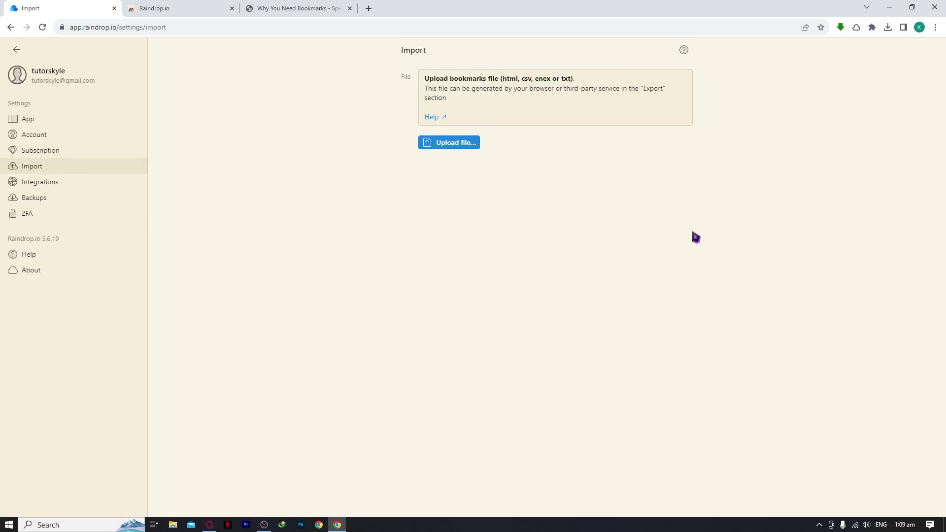
{"action": "left_click", "coordinate": [455, 144]}
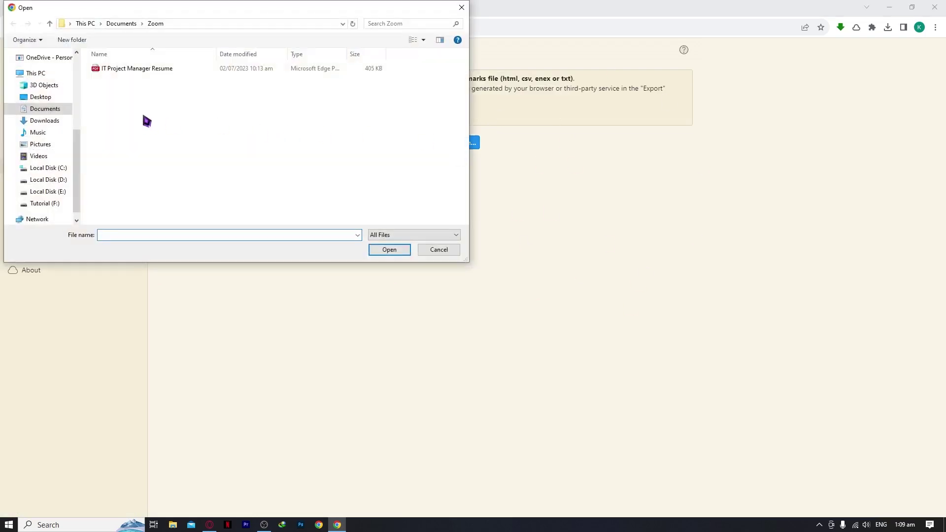
{"action": "left_click", "coordinate": [462, 7]}
{"action": "left_click", "coordinate": [873, 28]}
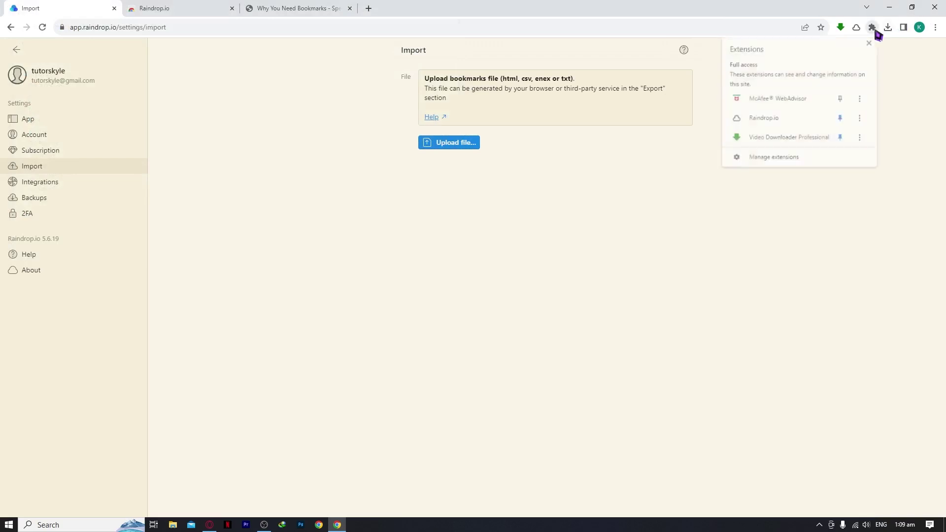
{"action": "left_click", "coordinate": [888, 28]}
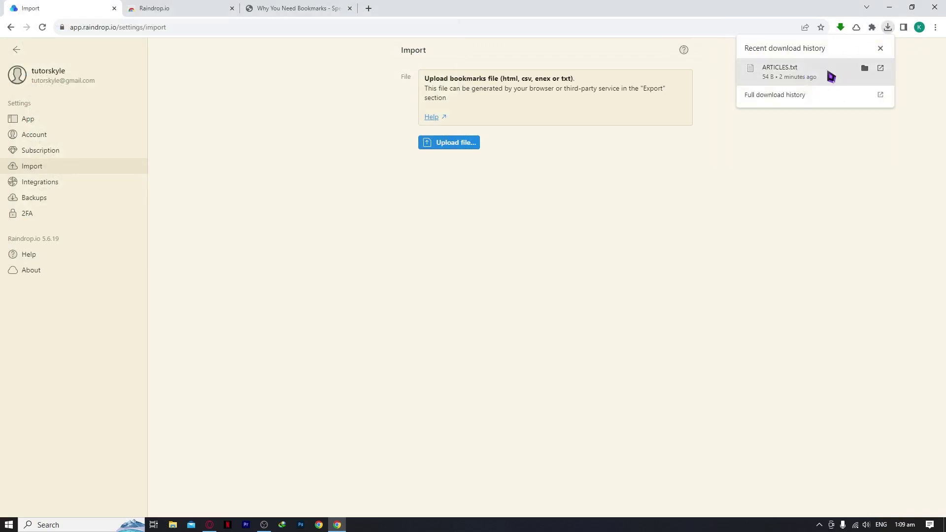
{"action": "left_click", "coordinate": [866, 70]}
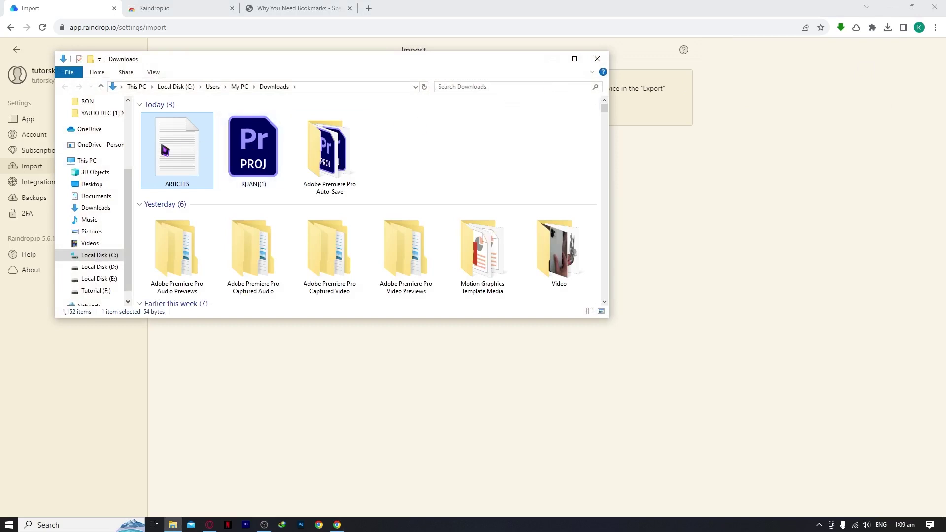
{"action": "mouse_move", "coordinate": [171, 150]}
{"action": "left_mouse_down"}
{"action": "mouse_move", "coordinate": [636, 140]}
{"action": "mouse_move", "coordinate": [188, 148]}
{"action": "mouse_move", "coordinate": [184, 156]}
{"action": "left_mouse_up"}
{"action": "left_click", "coordinate": [553, 58]}
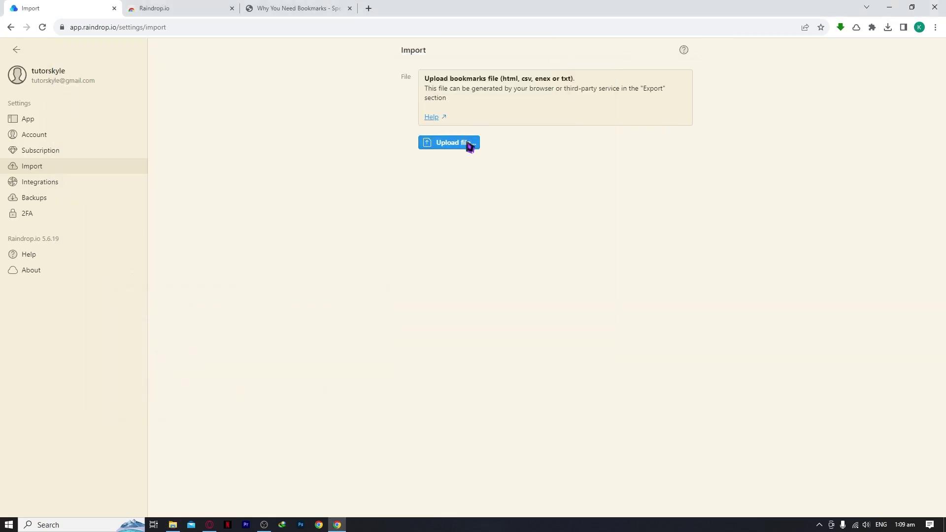
- Upload ARTICLES.txt from the Downloads folder as the bookmarks file to import
{"action": "left_click", "coordinate": [52, 121]}
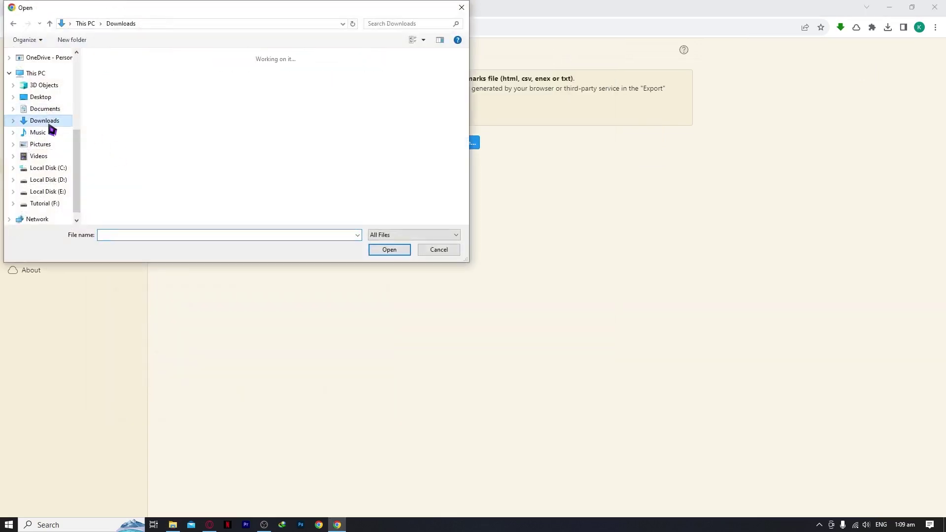
{"action": "left_click", "coordinate": [130, 90]}
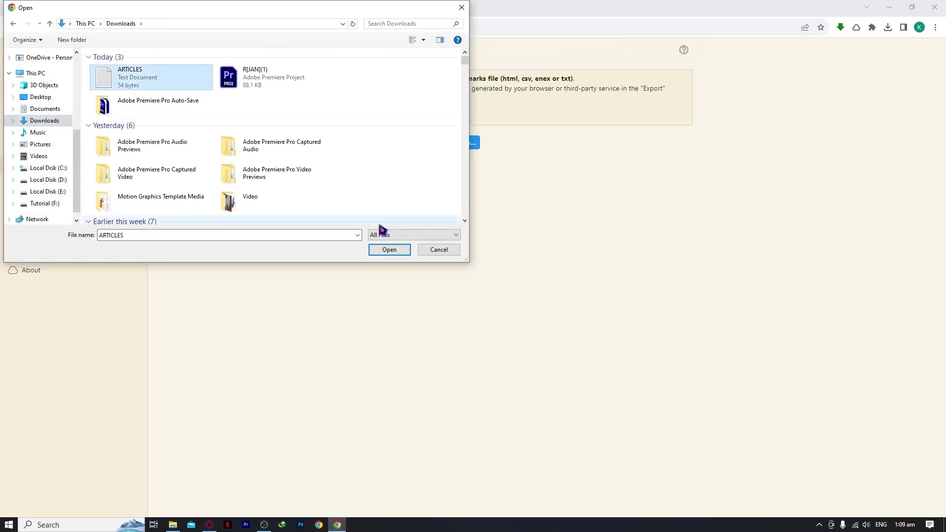
{"action": "left_click", "coordinate": [390, 251]}
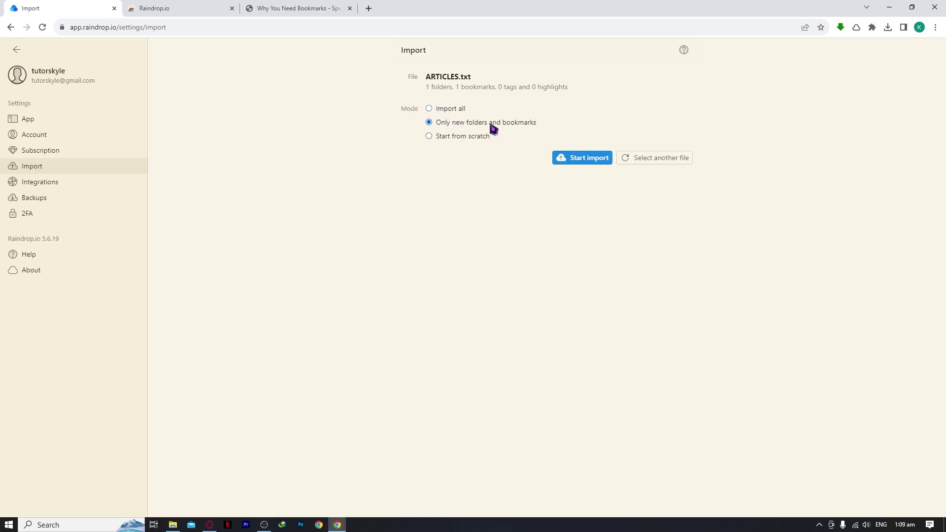
- Import ARTICLES.txt in 'Import all' mode and return to the bookmarks home
{"action": "left_click", "coordinate": [457, 140]}
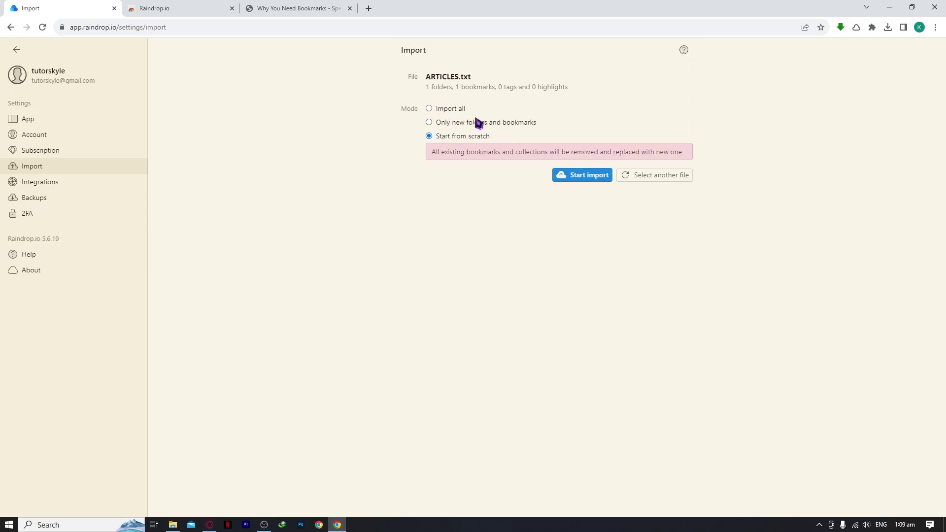
{"action": "left_click", "coordinate": [459, 110]}
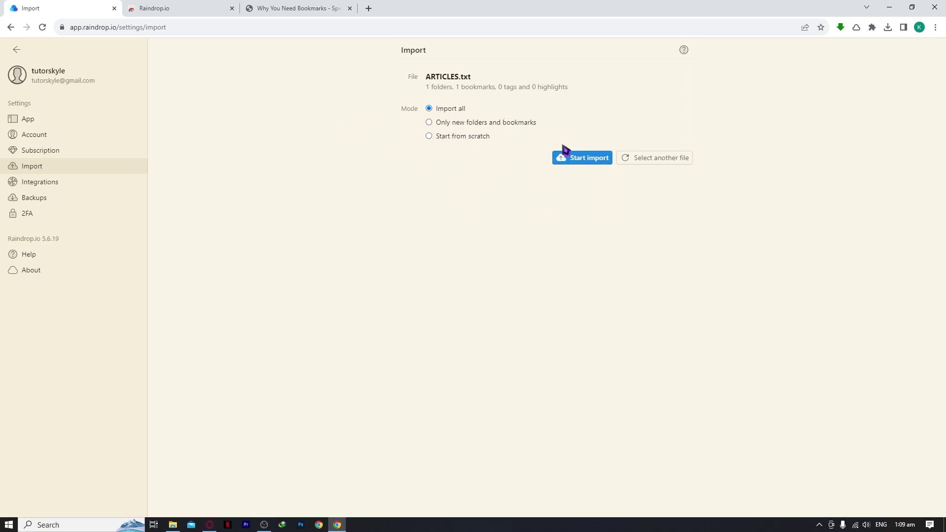
{"action": "left_click", "coordinate": [567, 162]}
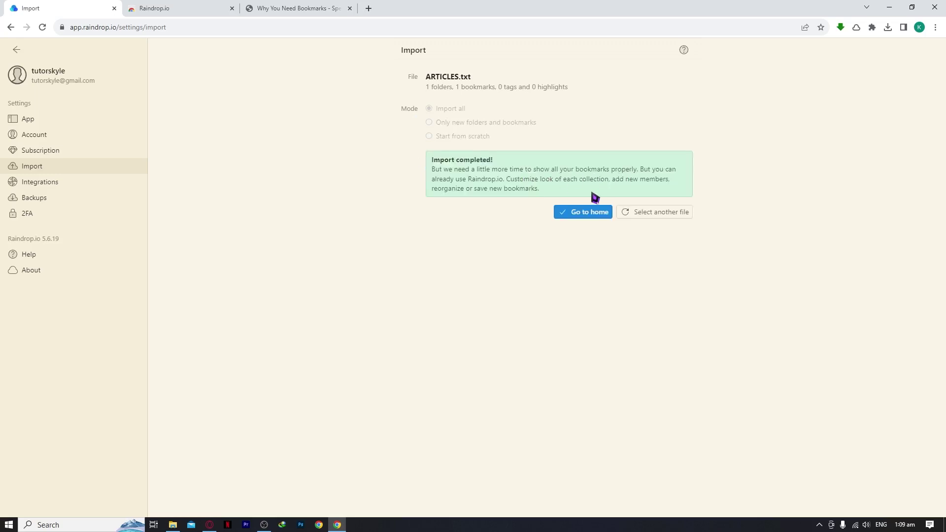
{"action": "left_click", "coordinate": [590, 213]}
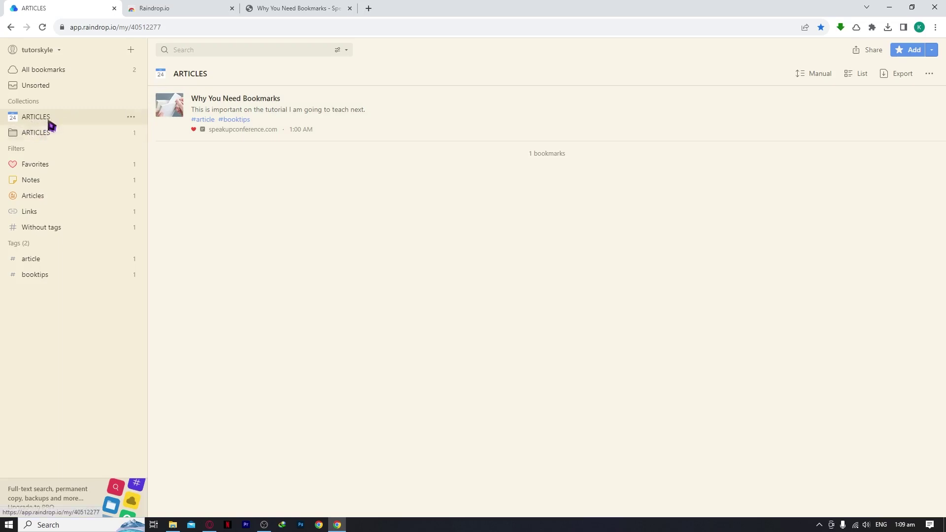
- Open the second ARTICLES collection in the sidebar to view its one imported bookmark
{"action": "left_click", "coordinate": [50, 134]}
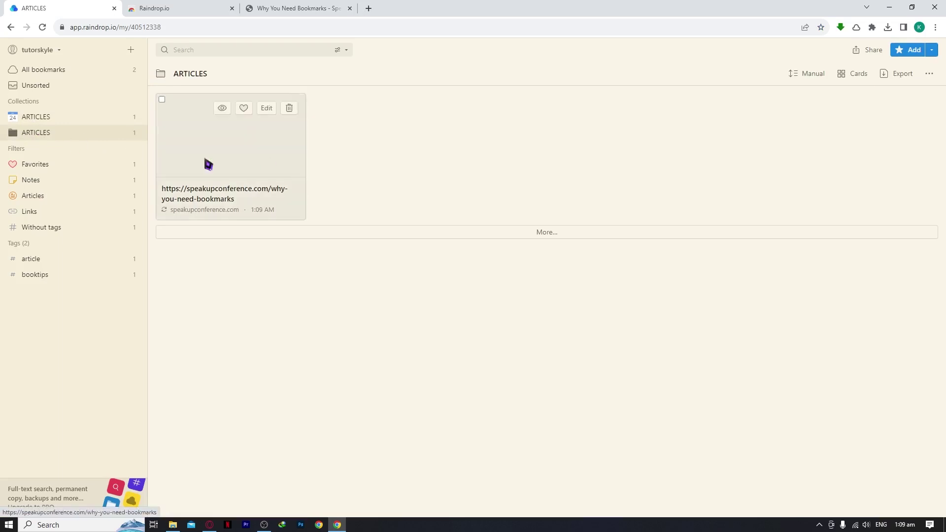